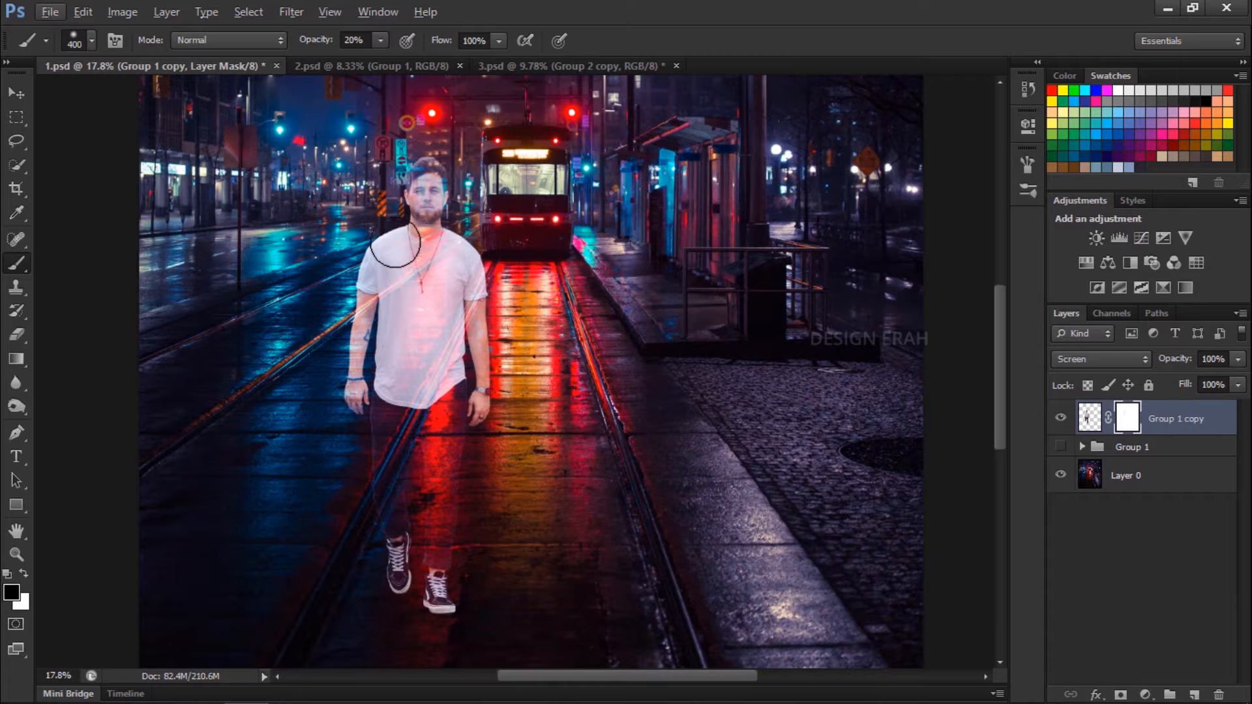
Paint black at 20% brush opacity on the Group 1 copy mask to fade the man's shoulders, torso and legs
{"action": "left_click_drag", "start_coordinate": [391, 252], "coordinate": [358, 280]}
{"action": "key", "text": "bracketright"}
{"action": "mouse_move", "coordinate": [475, 246]}
{"action": "left_mouse_down"}
{"action": "mouse_move", "coordinate": [433, 278]}
{"action": "mouse_move", "coordinate": [439, 269]}
{"action": "mouse_move", "coordinate": [439, 395]}
{"action": "mouse_move", "coordinate": [417, 253]}
{"action": "mouse_move", "coordinate": [397, 243]}
{"action": "mouse_move", "coordinate": [398, 400]}
{"action": "mouse_move", "coordinate": [440, 331]}
{"action": "mouse_move", "coordinate": [446, 287]}
{"action": "mouse_move", "coordinate": [441, 395]}
{"action": "mouse_move", "coordinate": [398, 316]}
{"action": "mouse_move", "coordinate": [426, 206]}
{"action": "mouse_move", "coordinate": [372, 342]}
{"action": "mouse_move", "coordinate": [353, 324]}
{"action": "mouse_move", "coordinate": [346, 267]}
{"action": "mouse_move", "coordinate": [343, 415]}
{"action": "mouse_move", "coordinate": [324, 465]}
{"action": "mouse_move", "coordinate": [514, 281]}
{"action": "mouse_move", "coordinate": [470, 288]}
{"action": "mouse_move", "coordinate": [490, 313]}
{"action": "mouse_move", "coordinate": [486, 438]}
{"action": "mouse_move", "coordinate": [488, 239]}
{"action": "mouse_move", "coordinate": [419, 345]}
{"action": "mouse_move", "coordinate": [401, 331]}
{"action": "mouse_move", "coordinate": [399, 264]}
{"action": "mouse_move", "coordinate": [397, 369]}
{"action": "mouse_move", "coordinate": [420, 447]}
{"action": "mouse_move", "coordinate": [436, 279]}
{"action": "mouse_move", "coordinate": [461, 252]}
{"action": "mouse_move", "coordinate": [382, 259]}
{"action": "mouse_move", "coordinate": [383, 249]}
{"action": "mouse_move", "coordinate": [453, 457]}
{"action": "mouse_move", "coordinate": [397, 437]}
{"action": "mouse_move", "coordinate": [420, 441]}
{"action": "mouse_move", "coordinate": [396, 593]}
{"action": "mouse_move", "coordinate": [440, 617]}
{"action": "mouse_move", "coordinate": [397, 550]}
{"action": "mouse_move", "coordinate": [450, 606]}
{"action": "mouse_move", "coordinate": [399, 578]}
{"action": "mouse_move", "coordinate": [439, 598]}
{"action": "left_mouse_up"}
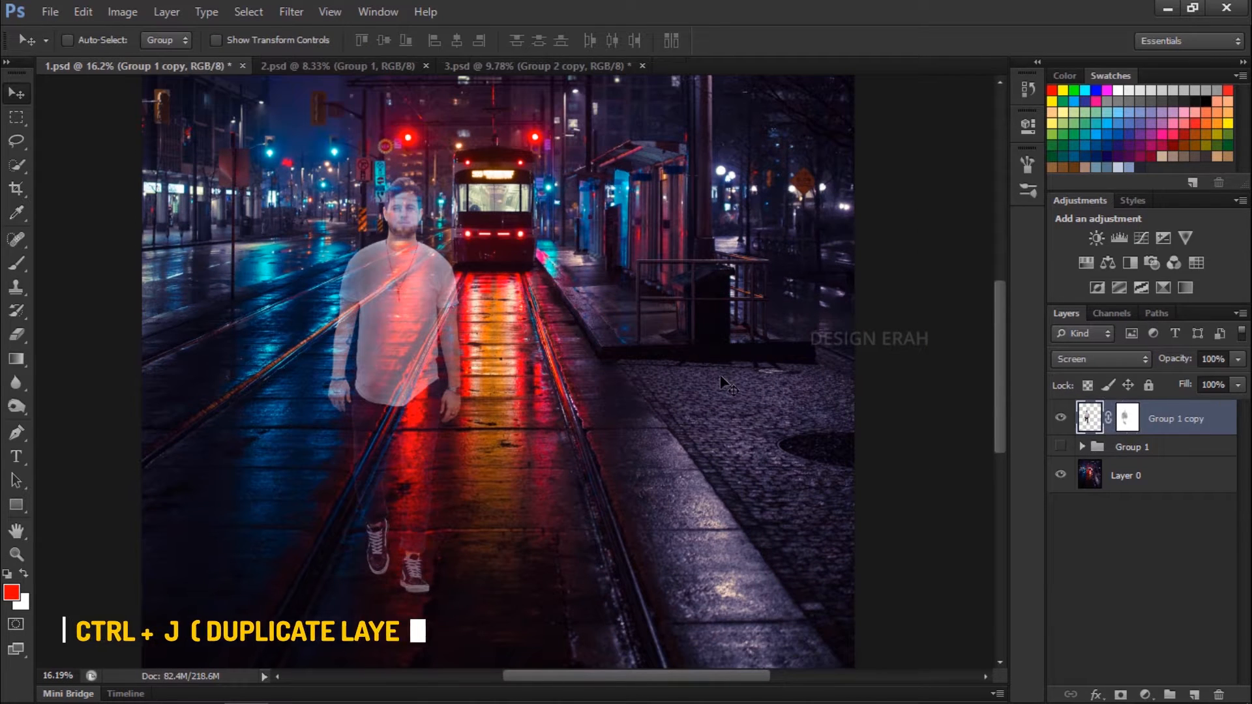
Duplicate Group 1 copy beneath the original and apply a Gaussian Blur of about 37.4 pixels to the duplicate
{"action": "key", "text": "ctrl+j"}
{"action": "left_click_drag", "start_coordinate": [1168, 421], "coordinate": [1096, 455]}
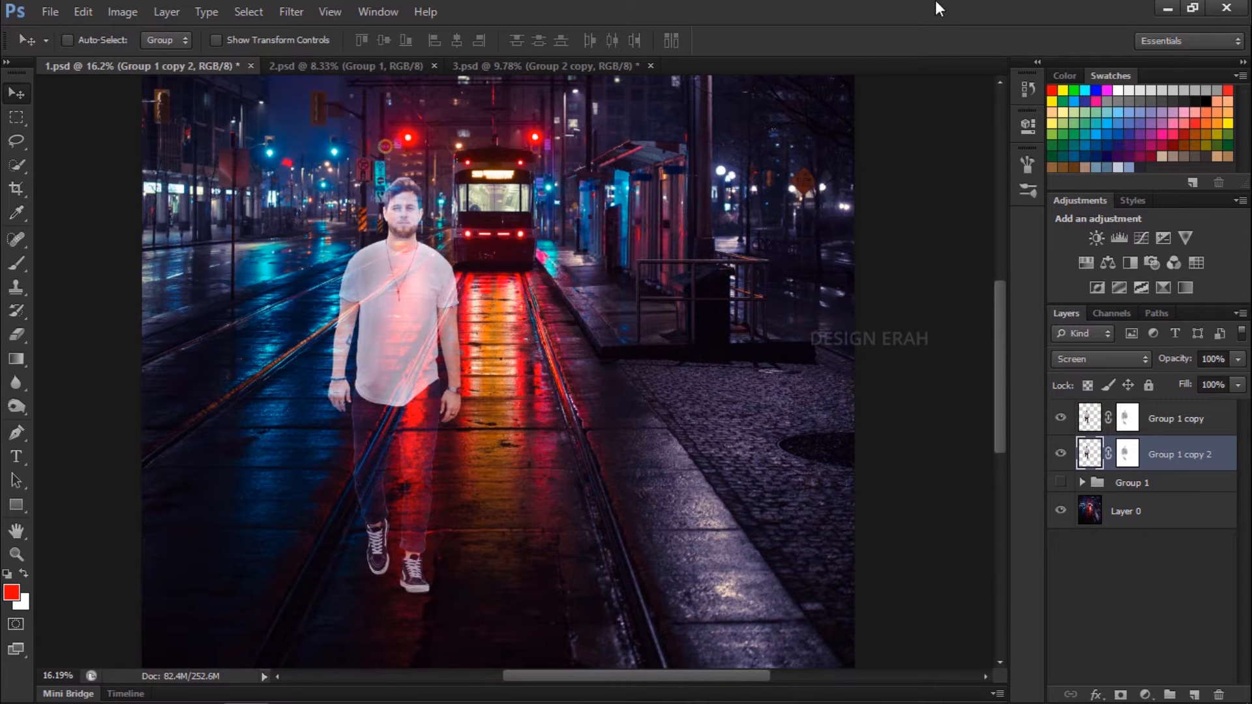
{"action": "left_click", "coordinate": [292, 11]}
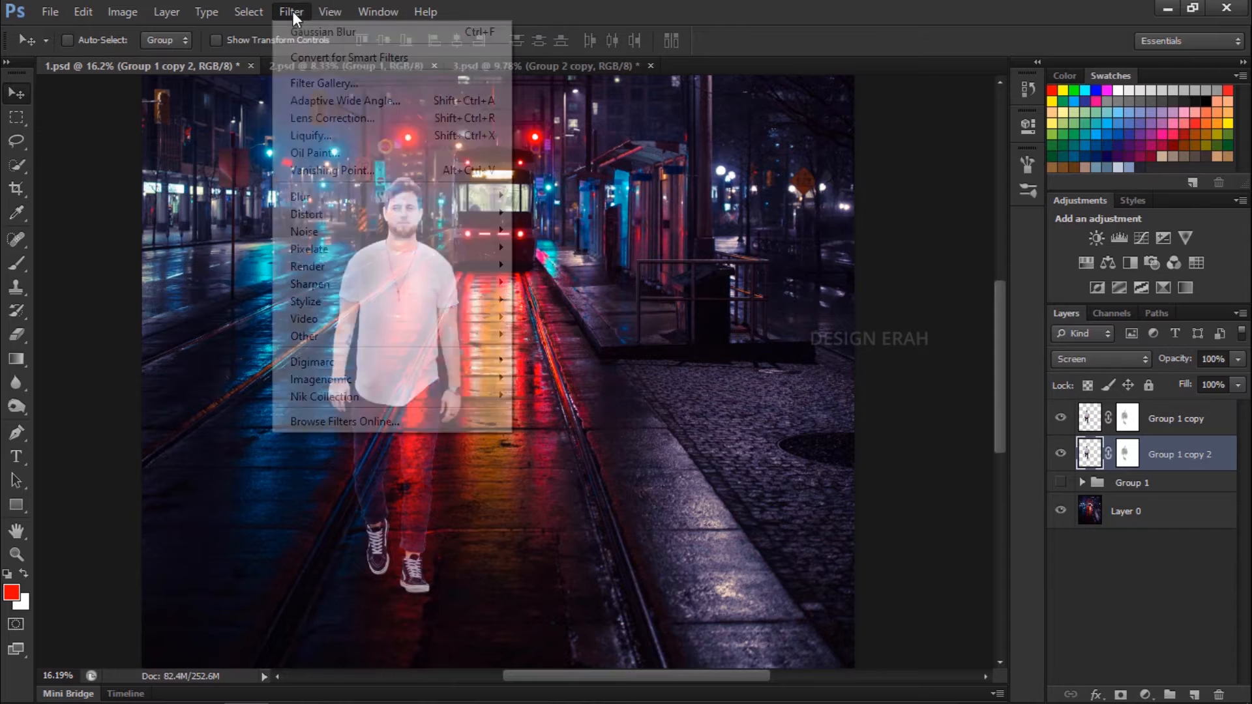
{"action": "mouse_move", "coordinate": [366, 199]}
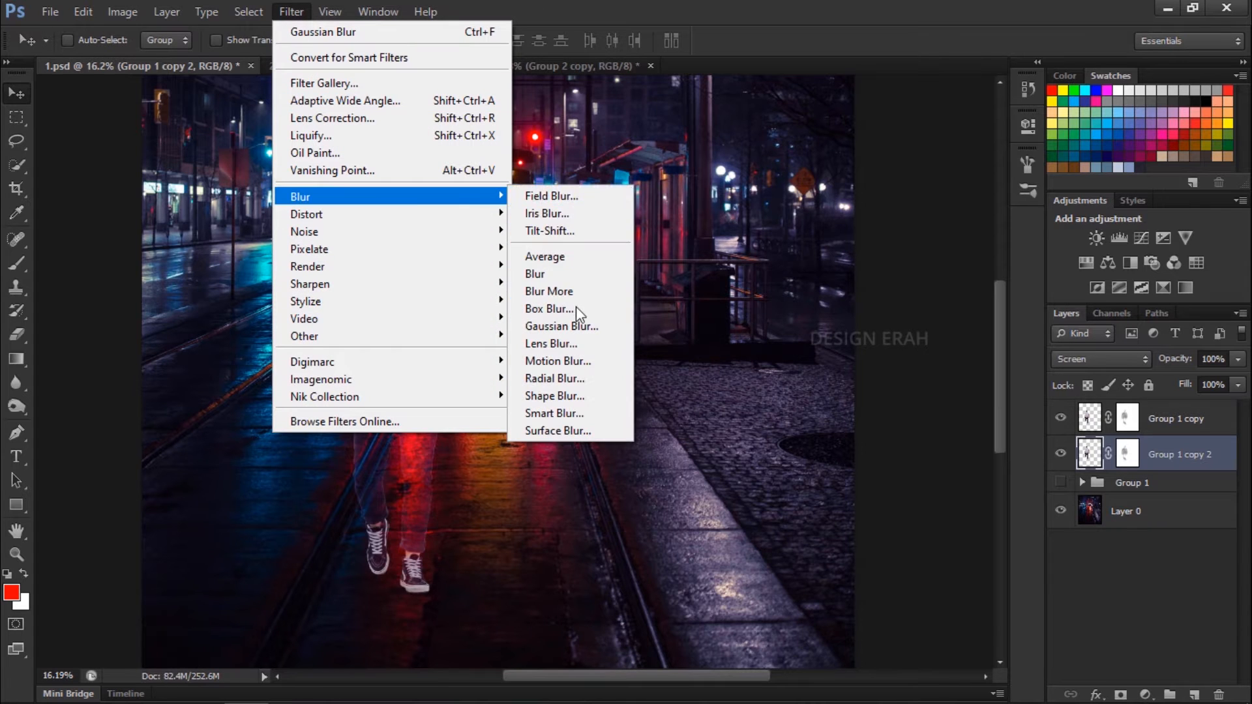
{"action": "left_click", "coordinate": [561, 326]}
{"action": "left_click_drag", "start_coordinate": [879, 405], "coordinate": [918, 404]}
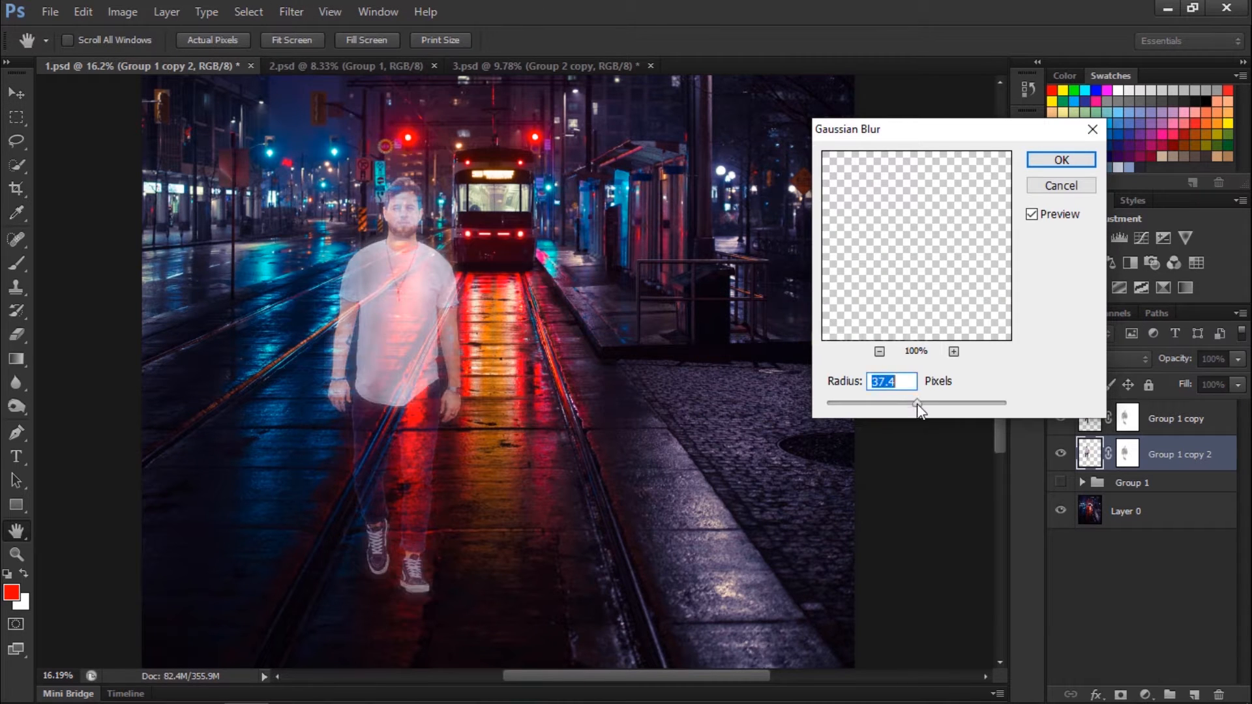
{"action": "left_click", "coordinate": [1062, 160]}
Paint black at 42% brush opacity on the blurred duplicate's mask to fade the glow over the man's face and chest
{"action": "left_click", "coordinate": [1127, 454]}
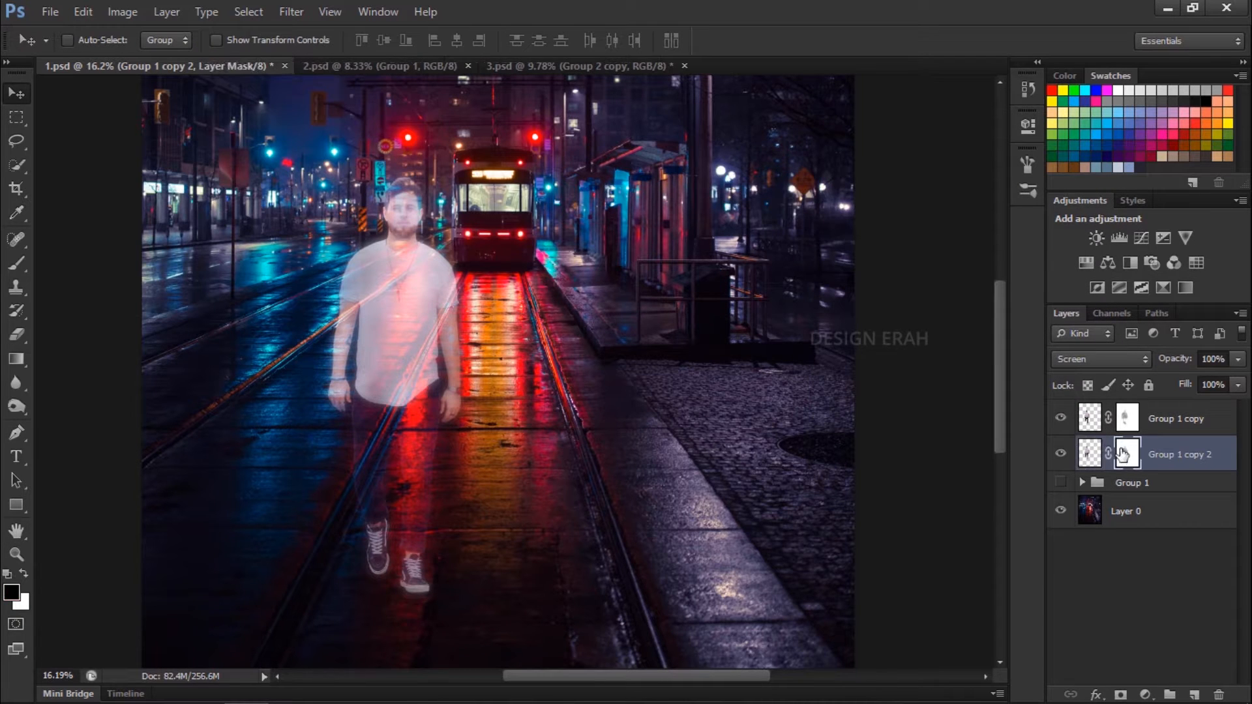
{"action": "left_click", "coordinate": [17, 262]}
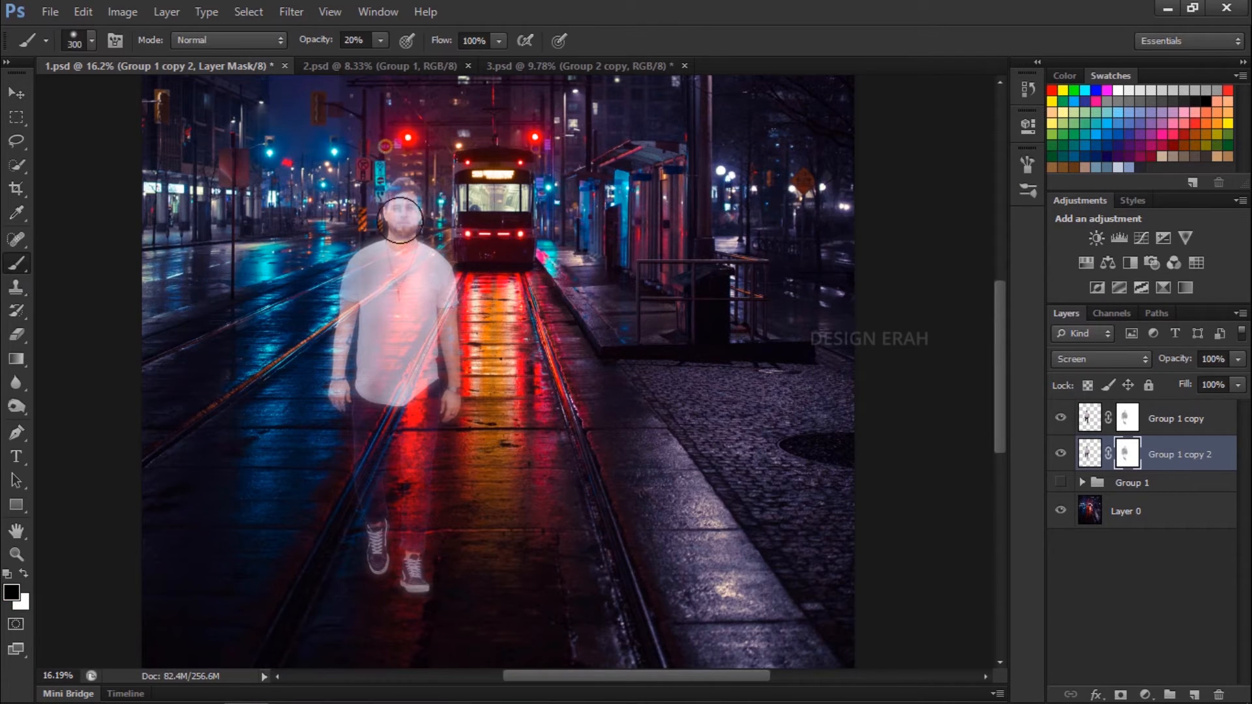
{"action": "key", "text": "bracketleft"}
{"action": "key", "text": "bracketleft"}
{"action": "left_click_drag", "start_coordinate": [319, 41], "coordinate": [334, 41]}
{"action": "key", "text": "bracketright"}
{"action": "key", "text": "bracketright"}
{"action": "key", "text": "bracketright"}
{"action": "key", "text": "bracketright"}
{"action": "mouse_move", "coordinate": [404, 200]}
{"action": "left_mouse_down"}
{"action": "mouse_move", "coordinate": [379, 284]}
{"action": "mouse_move", "coordinate": [416, 270]}
{"action": "mouse_move", "coordinate": [391, 341]}
{"action": "mouse_move", "coordinate": [382, 319]}
{"action": "mouse_move", "coordinate": [395, 351]}
{"action": "mouse_move", "coordinate": [411, 312]}
{"action": "mouse_move", "coordinate": [397, 379]}
{"action": "mouse_move", "coordinate": [387, 374]}
{"action": "mouse_move", "coordinate": [407, 381]}
{"action": "mouse_move", "coordinate": [415, 334]}
{"action": "left_mouse_up"}
Fade the blurred duplicate's glow along the man's shoulders, arms and upper chest on its mask with a smaller soft brush
{"action": "key", "text": "bracketleft"}
{"action": "key", "text": "bracketleft"}
{"action": "key", "text": "bracketleft"}
{"action": "key", "text": "bracketleft"}
{"action": "scroll", "coordinate": [361, 274], "scroll_direction": "up", "scroll_amount": 1}
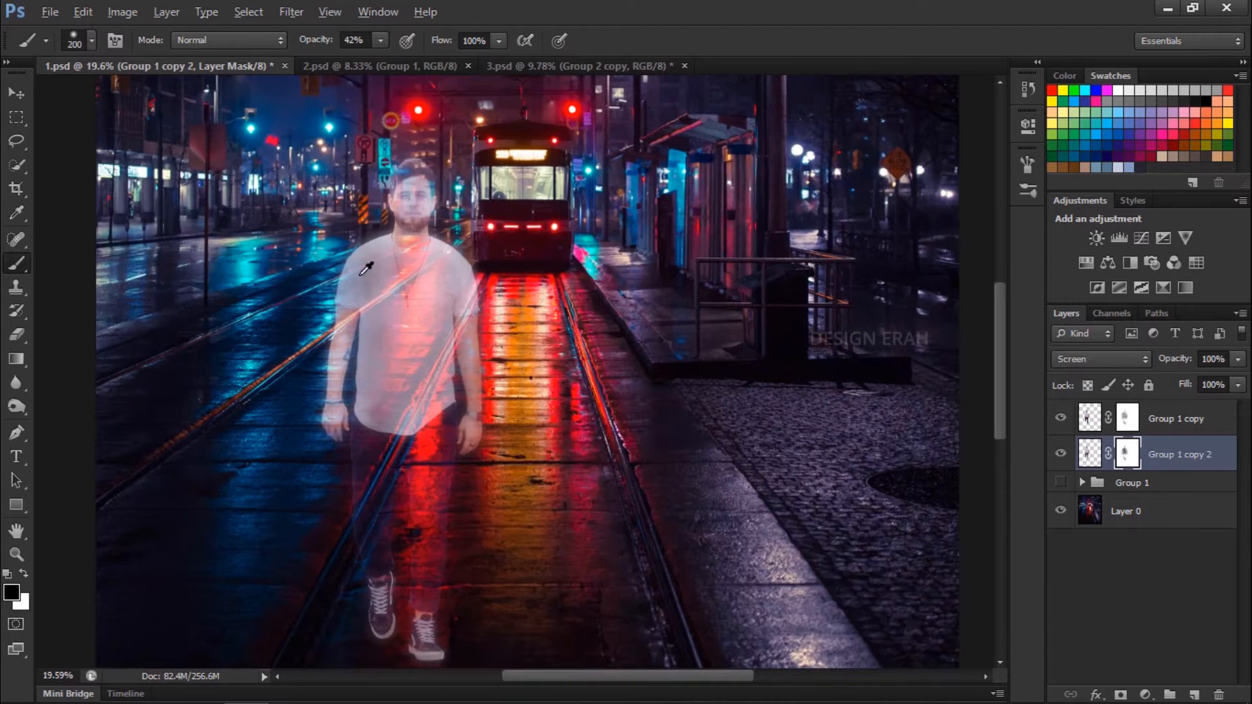
{"action": "mouse_move", "coordinate": [376, 264]}
{"action": "left_mouse_down"}
{"action": "mouse_move", "coordinate": [380, 252]}
{"action": "mouse_move", "coordinate": [342, 354]}
{"action": "left_mouse_up"}
{"action": "key", "text": "bracketleft"}
{"action": "key", "text": "bracketleft"}
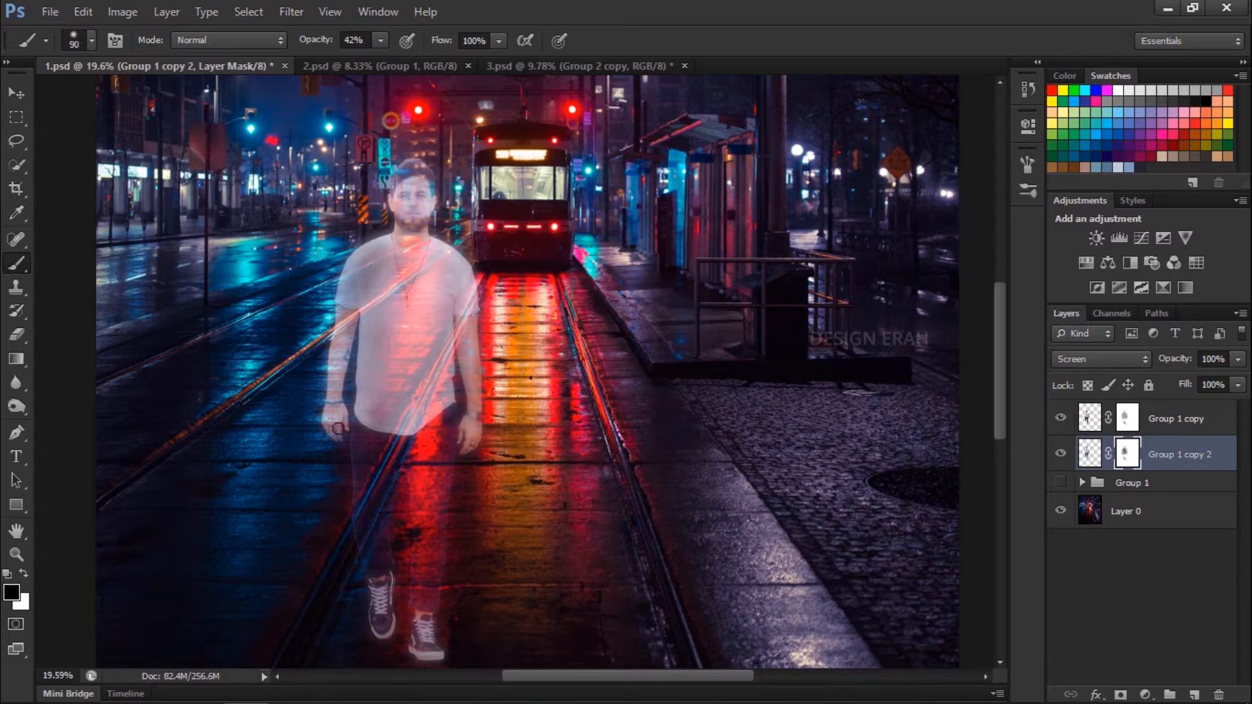
{"action": "mouse_move", "coordinate": [427, 261]}
{"action": "left_mouse_down"}
{"action": "mouse_move", "coordinate": [439, 252]}
{"action": "mouse_move", "coordinate": [464, 316]}
{"action": "left_mouse_up"}
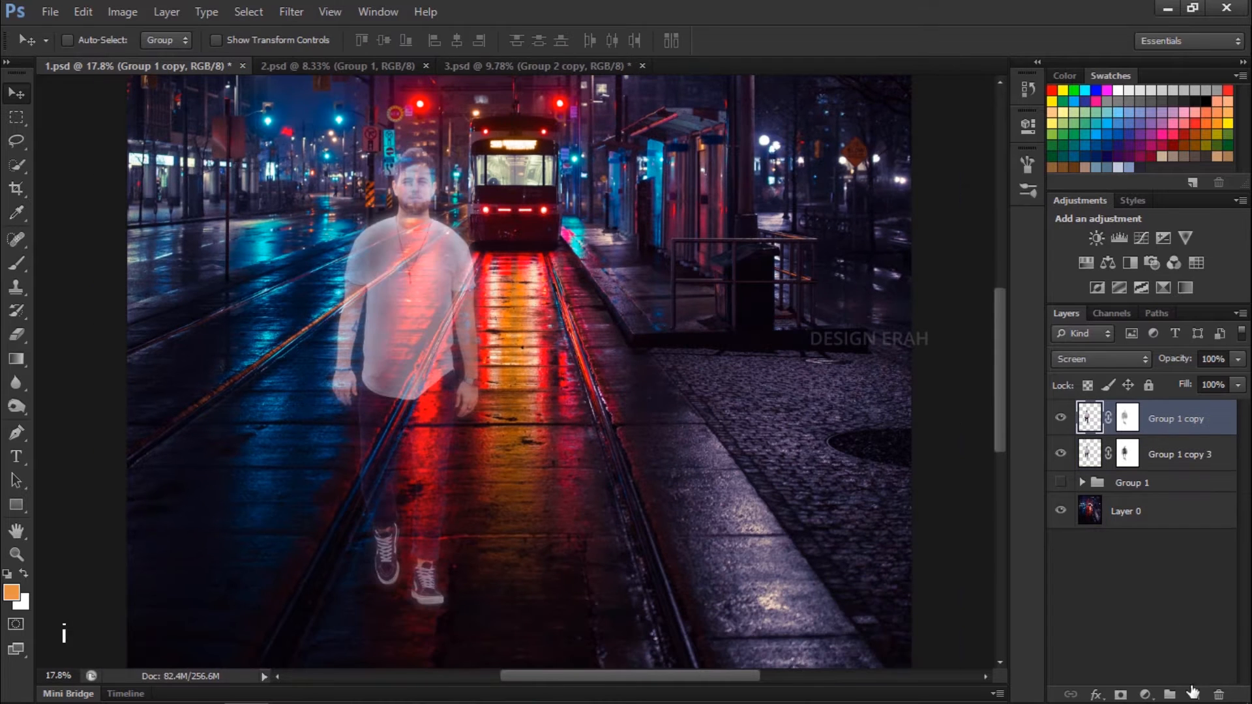
Add a layer above Group 1 copy and paint cyan rim light along the man's street-side edges inside his selection
{"action": "left_click", "coordinate": [1193, 691]}
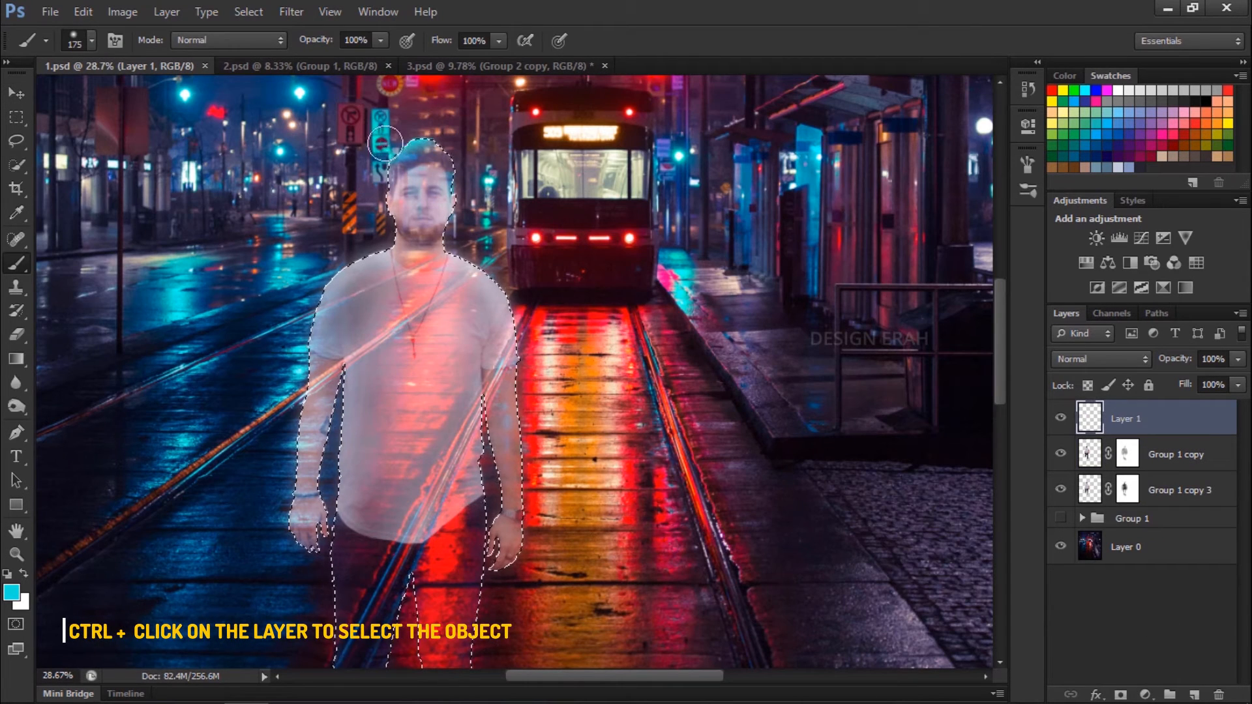
{"action": "left_click_drag", "start_coordinate": [385, 143], "coordinate": [374, 168]}
{"action": "mouse_move", "coordinate": [360, 246]}
{"action": "left_mouse_down"}
{"action": "mouse_move", "coordinate": [318, 272]}
{"action": "mouse_move", "coordinate": [299, 321]}
{"action": "left_mouse_up"}
{"action": "scroll", "coordinate": [227, 525], "scroll_direction": "down", "scroll_amount": 2}
{"action": "left_click_drag", "start_coordinate": [227, 493], "coordinate": [226, 434]}
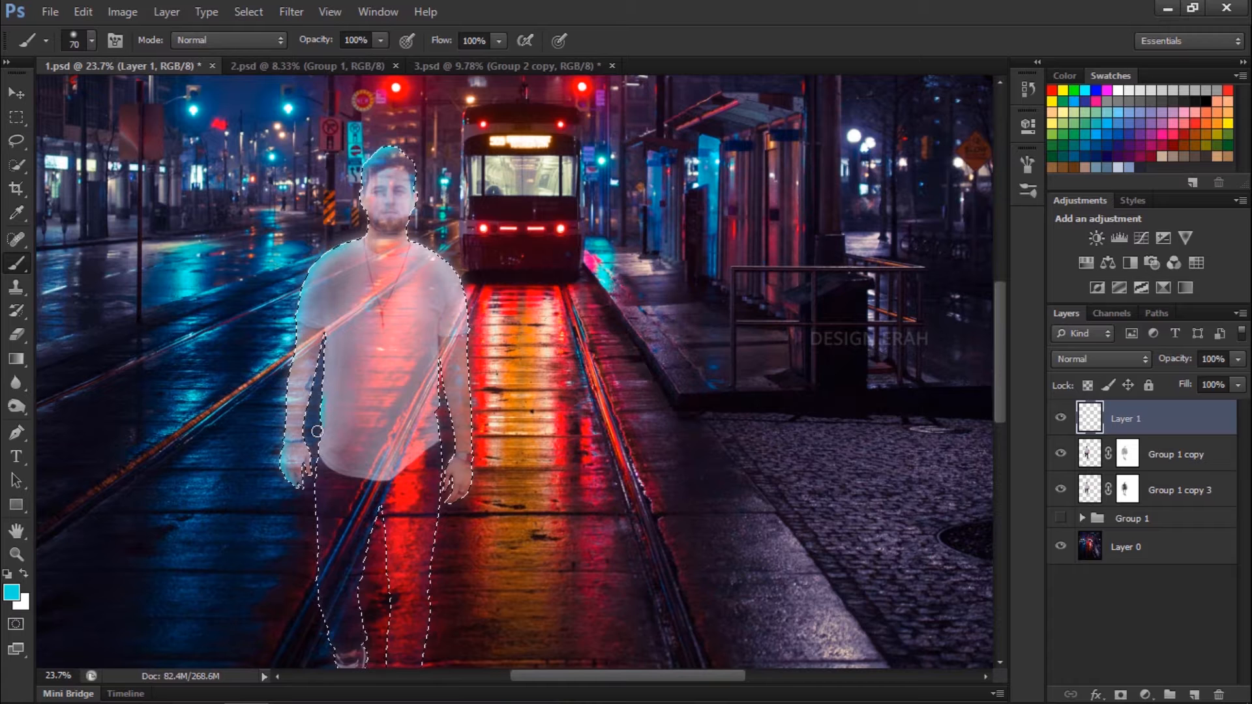
{"action": "left_click_drag", "start_coordinate": [283, 554], "coordinate": [283, 441]}
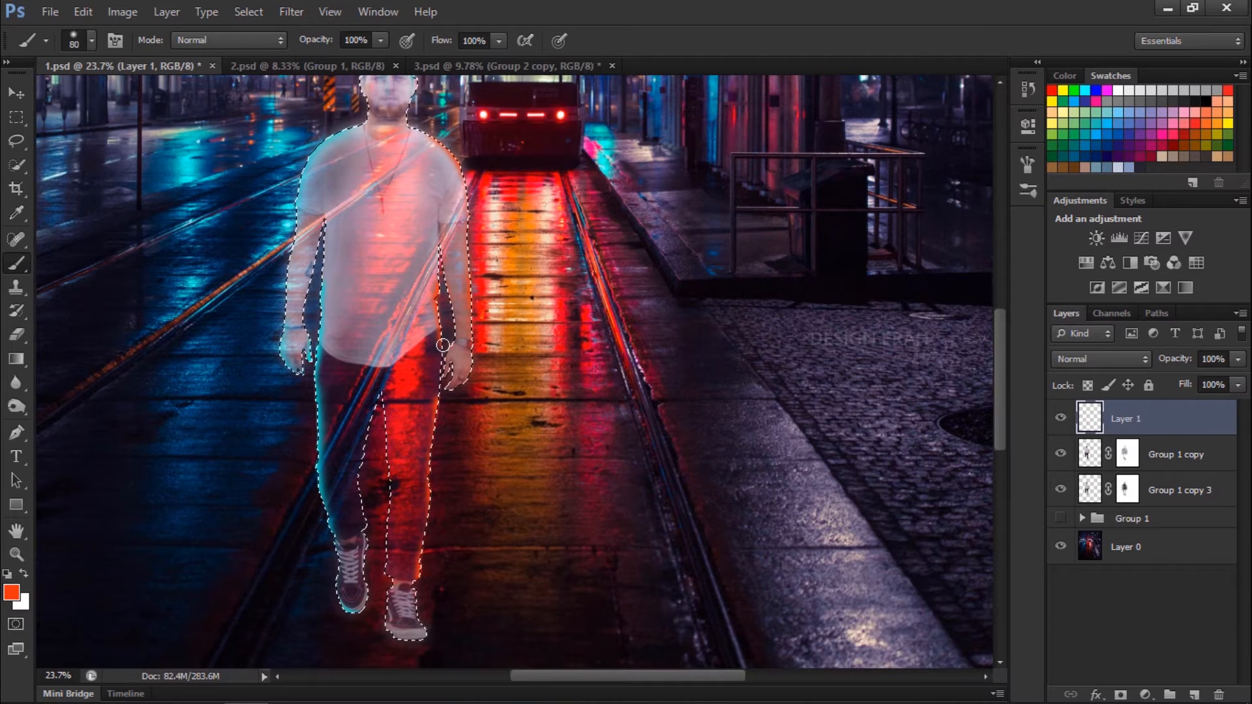
Paint orange-red rim light around the man's tram-side arm and hand on Layer 1 with a 60-pixel brush
{"action": "key", "text": "bracketleft"}
{"action": "key", "text": "bracketleft"}
{"action": "key", "text": "bracketleft"}
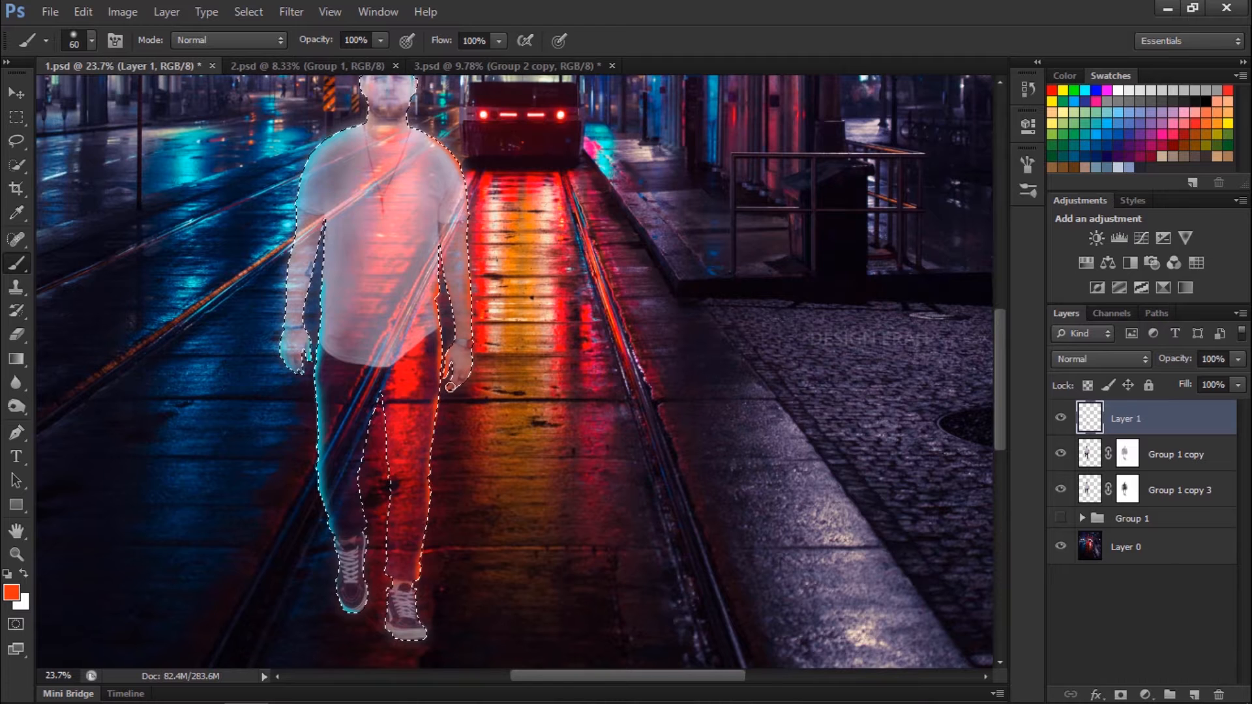
{"action": "scroll", "coordinate": [439, 570], "scroll_direction": "down", "scroll_amount": 1}
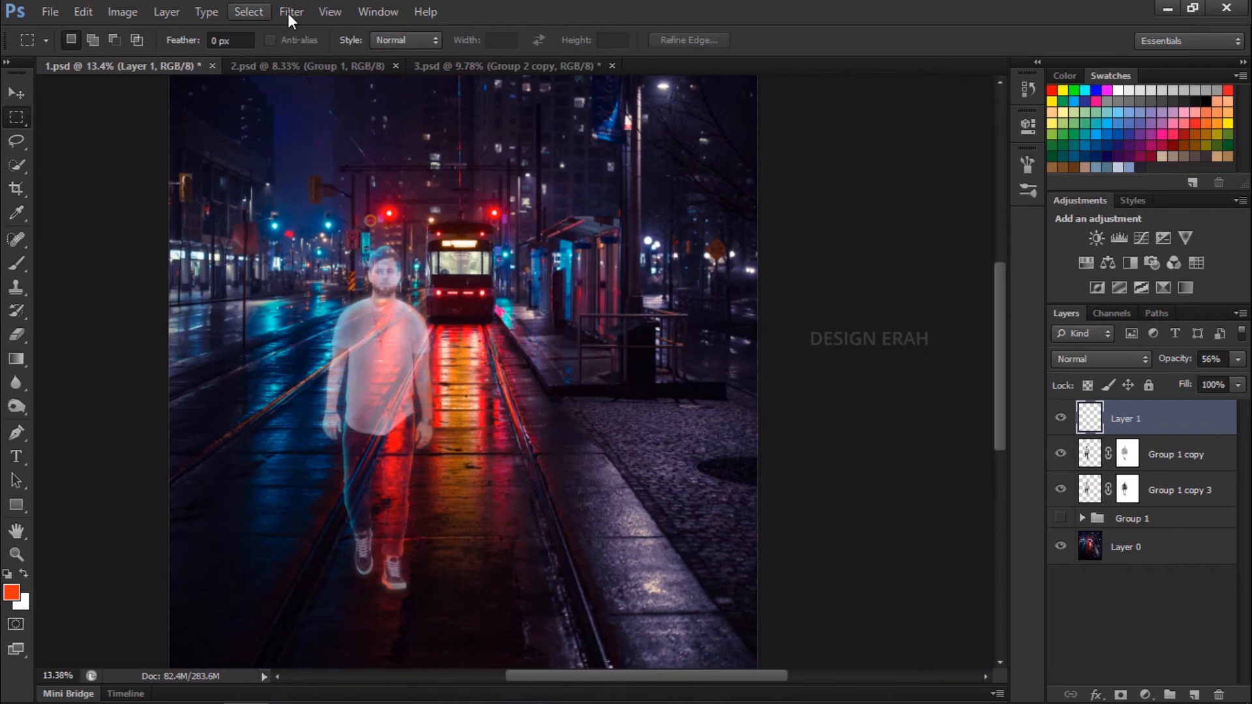
Soften the rim light on Layer 1 with a Gaussian Blur and set its blend mode to Linear Dodge (Add)
{"action": "left_click", "coordinate": [291, 11]}
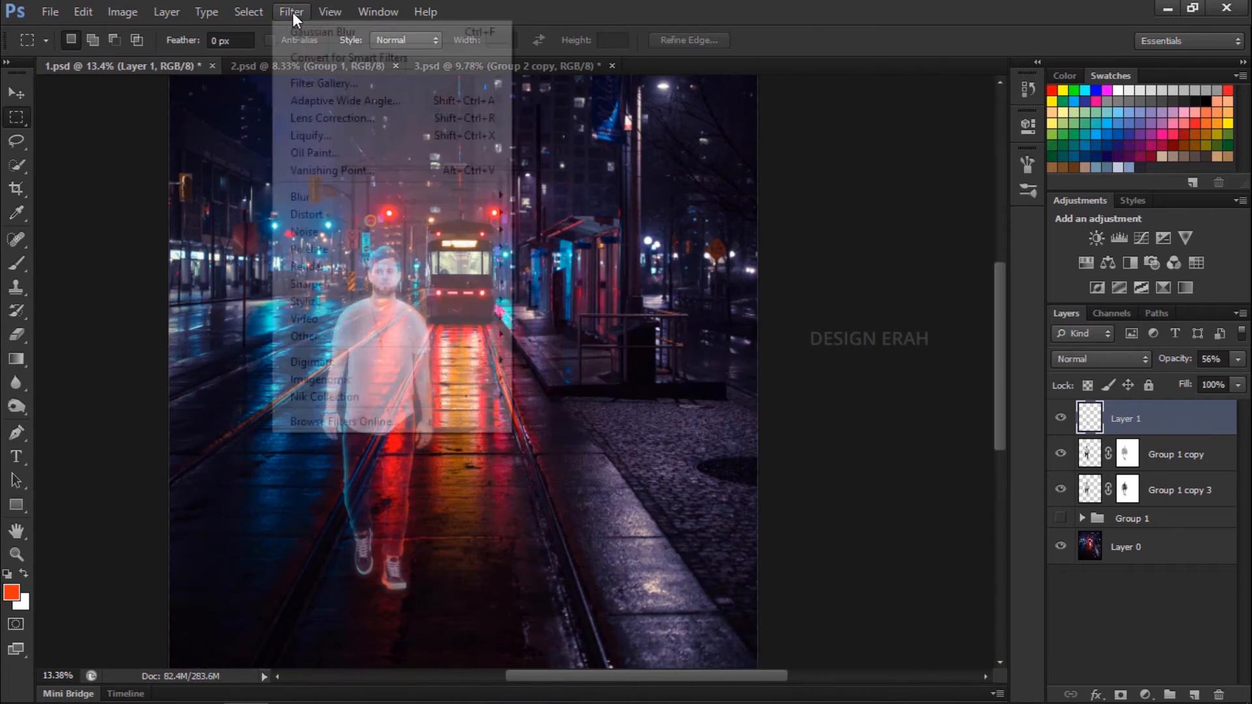
{"action": "mouse_move", "coordinate": [391, 196]}
{"action": "left_click", "coordinate": [608, 325]}
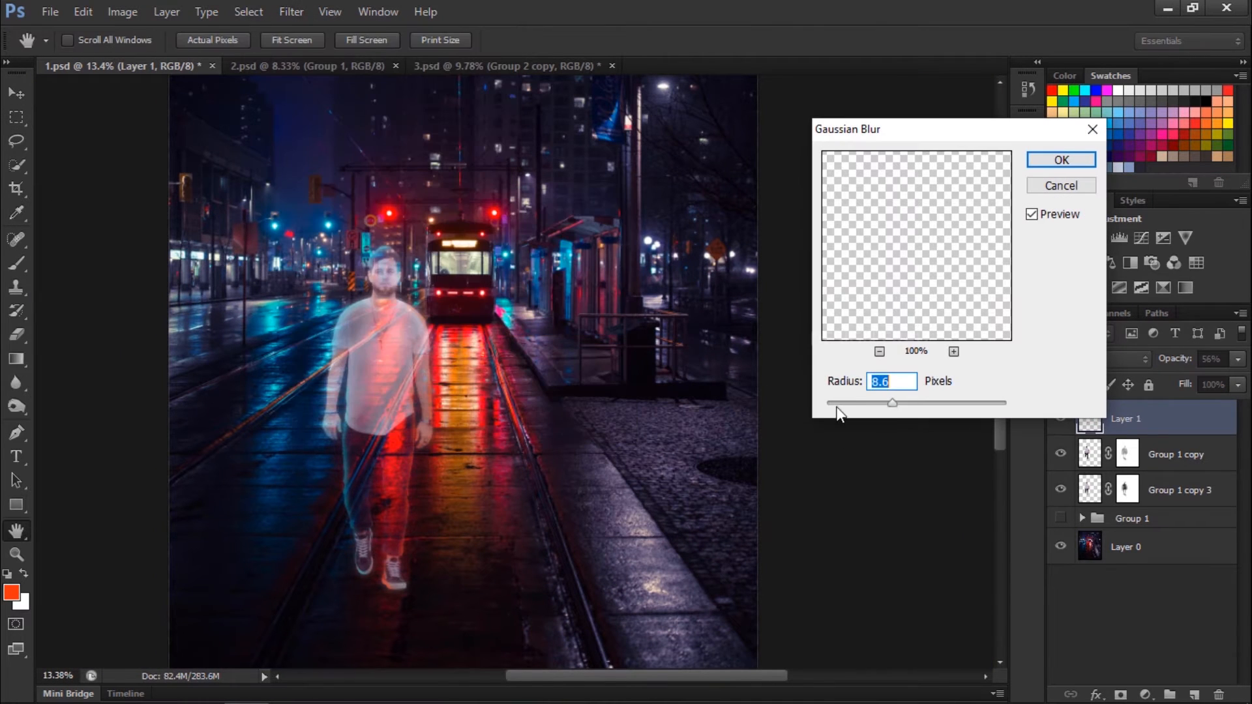
{"action": "left_click_drag", "start_coordinate": [843, 402], "coordinate": [883, 403]}
{"action": "left_click", "coordinate": [1062, 160]}
{"action": "left_click", "coordinate": [1109, 355]}
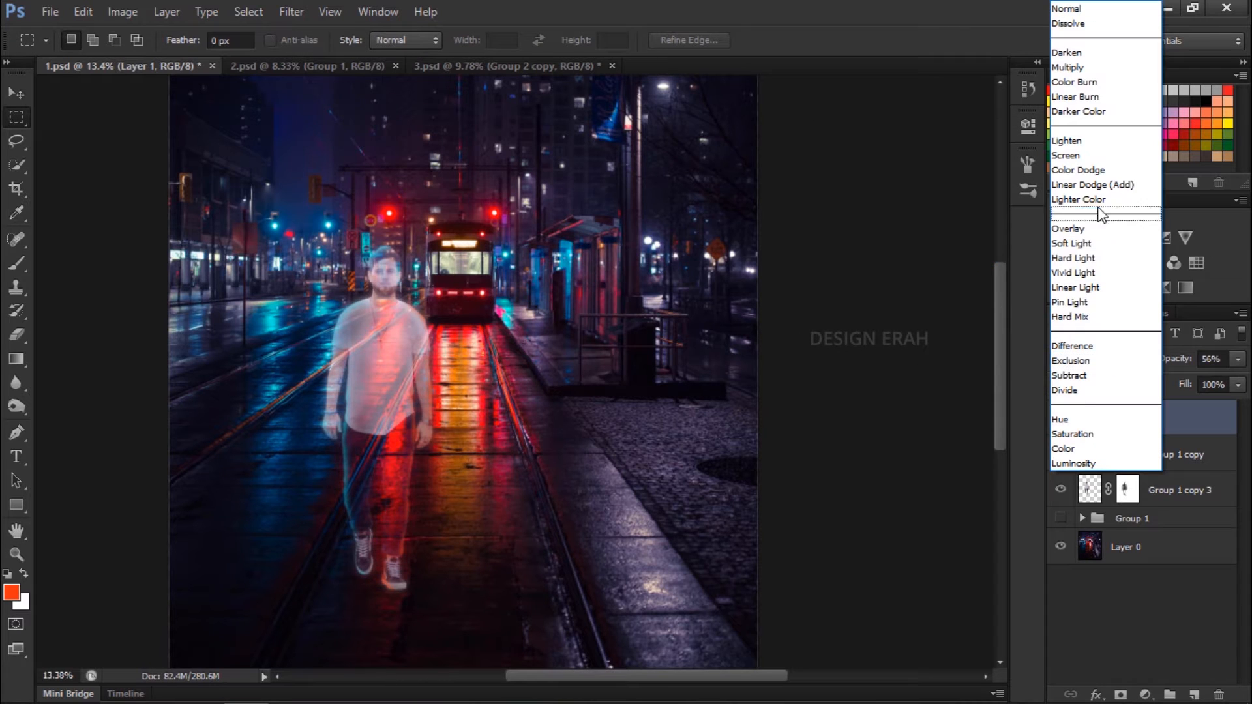
{"action": "left_click", "coordinate": [1099, 185]}
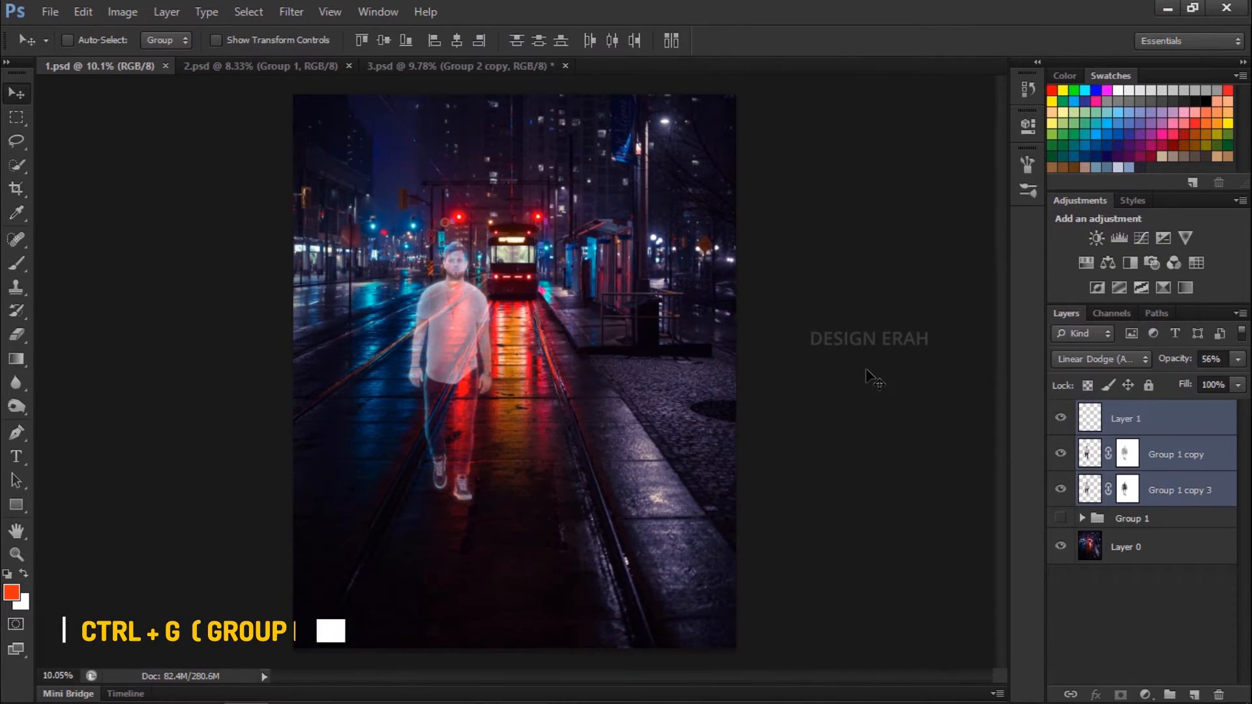
Group Layer 1, Group 1 copy and Group 1 copy 3, and add a layer mask to the group
{"action": "key", "text": "ctrl+g"}
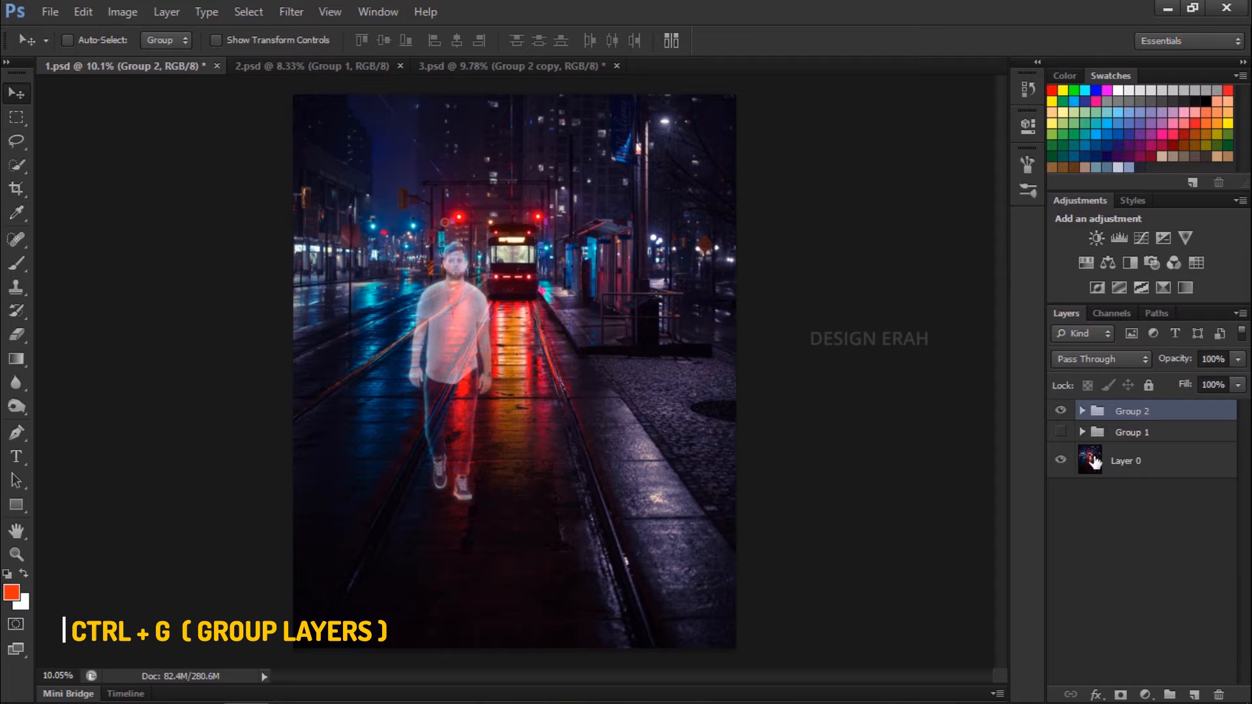
{"action": "left_click", "coordinate": [1120, 696]}
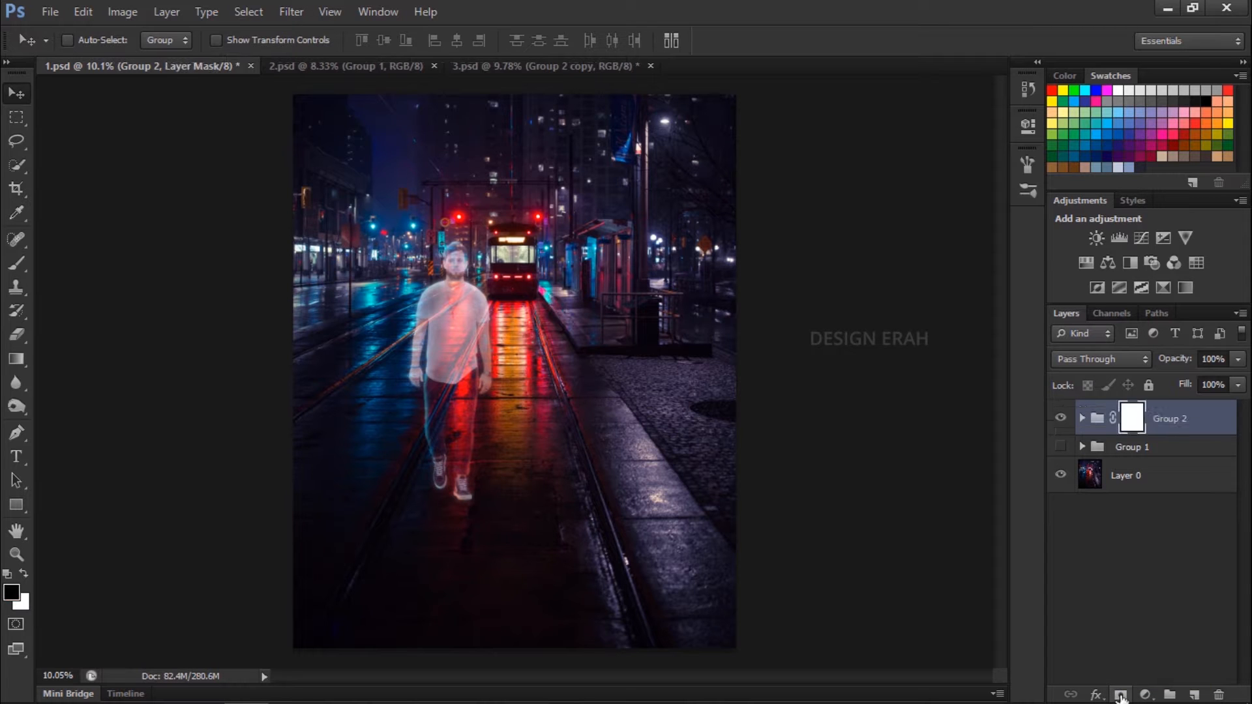
Paint black at 19% opacity with a 700-pixel brush on the Group 2 mask to fade the man's arms, torso and legs
{"action": "left_click", "coordinate": [17, 263]}
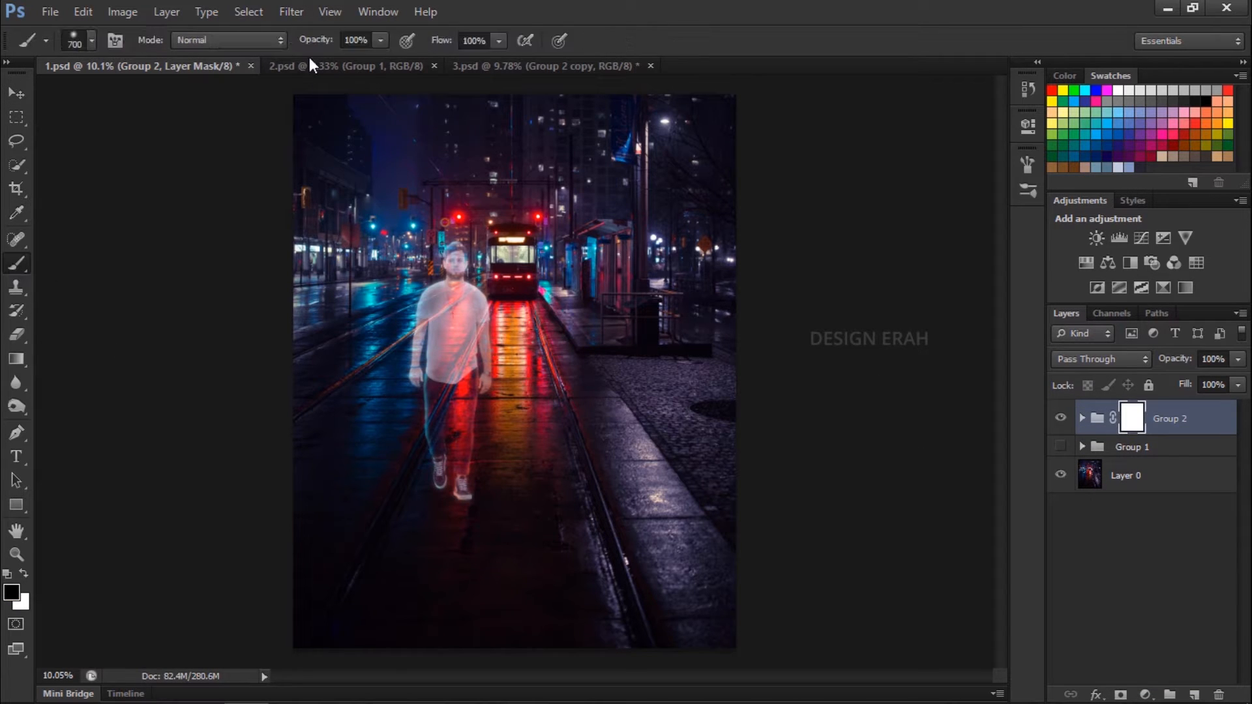
{"action": "left_click", "coordinate": [292, 41]}
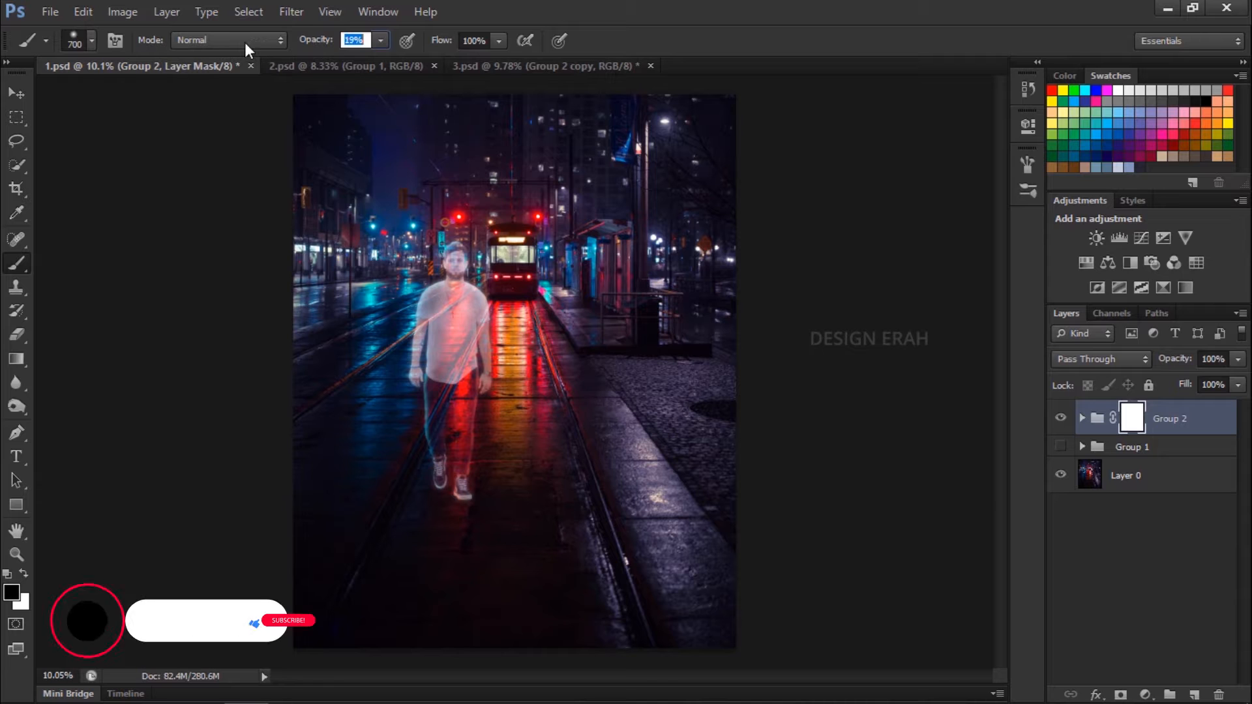
{"action": "scroll", "coordinate": [503, 403], "scroll_direction": "up", "scroll_amount": 3}
{"action": "left_click", "coordinate": [369, 480]}
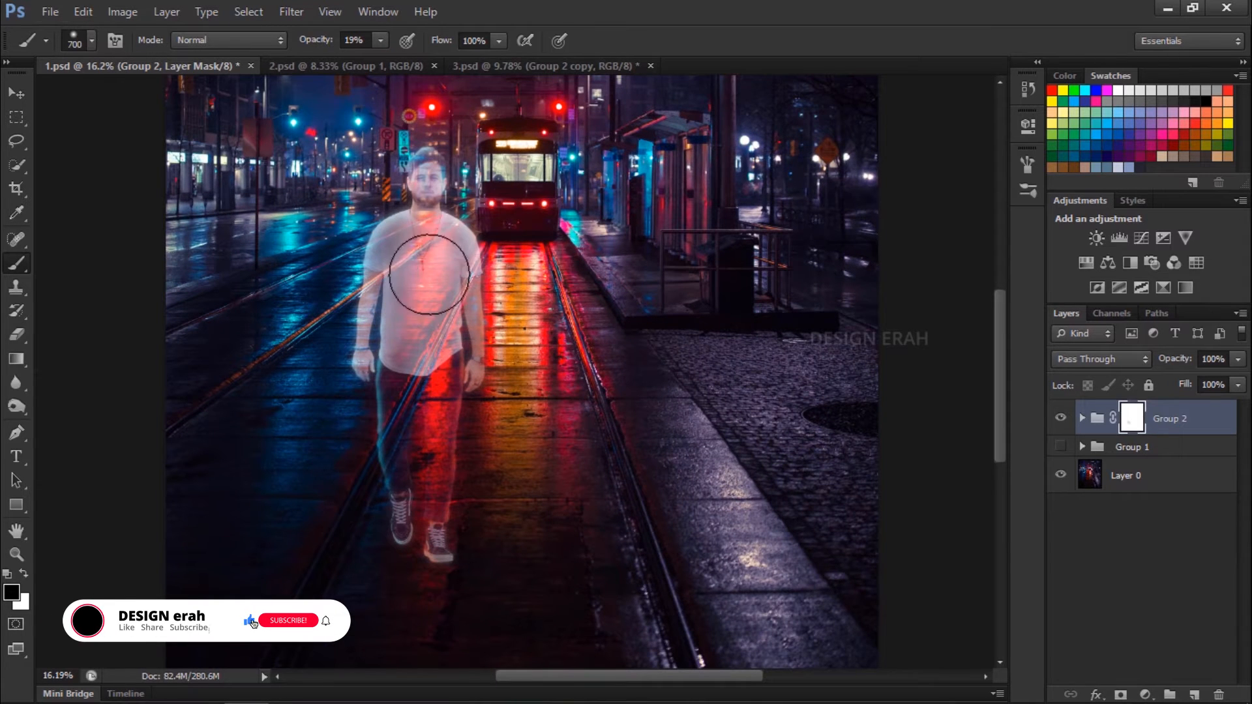
{"action": "left_click_drag", "start_coordinate": [369, 225], "coordinate": [356, 286]}
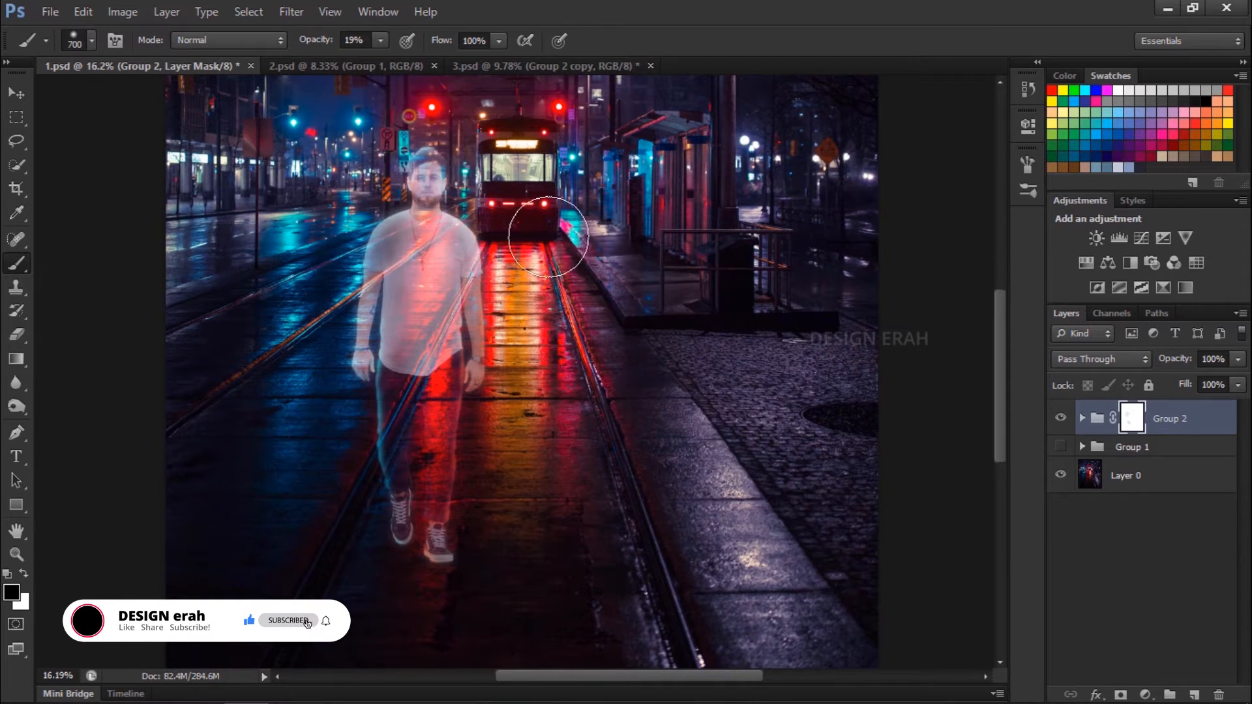
{"action": "left_click_drag", "start_coordinate": [479, 225], "coordinate": [506, 239]}
{"action": "left_click_drag", "start_coordinate": [507, 335], "coordinate": [512, 392]}
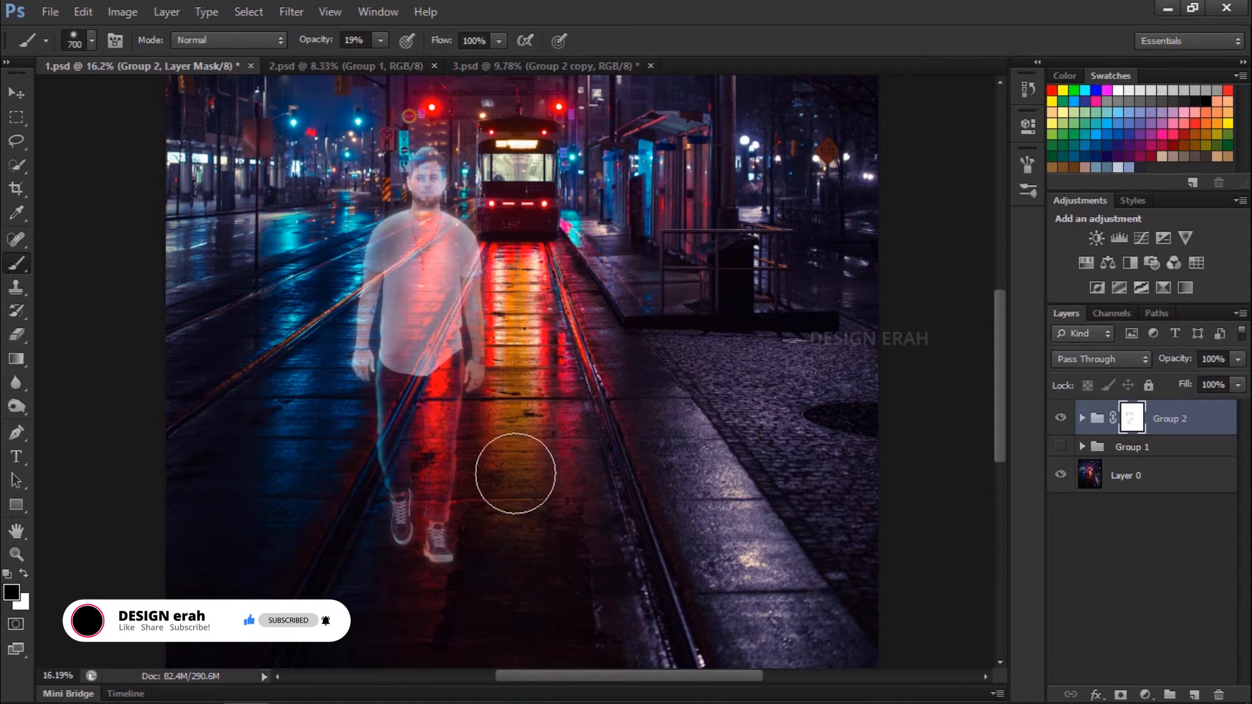
{"action": "left_click_drag", "start_coordinate": [337, 324], "coordinate": [331, 357]}
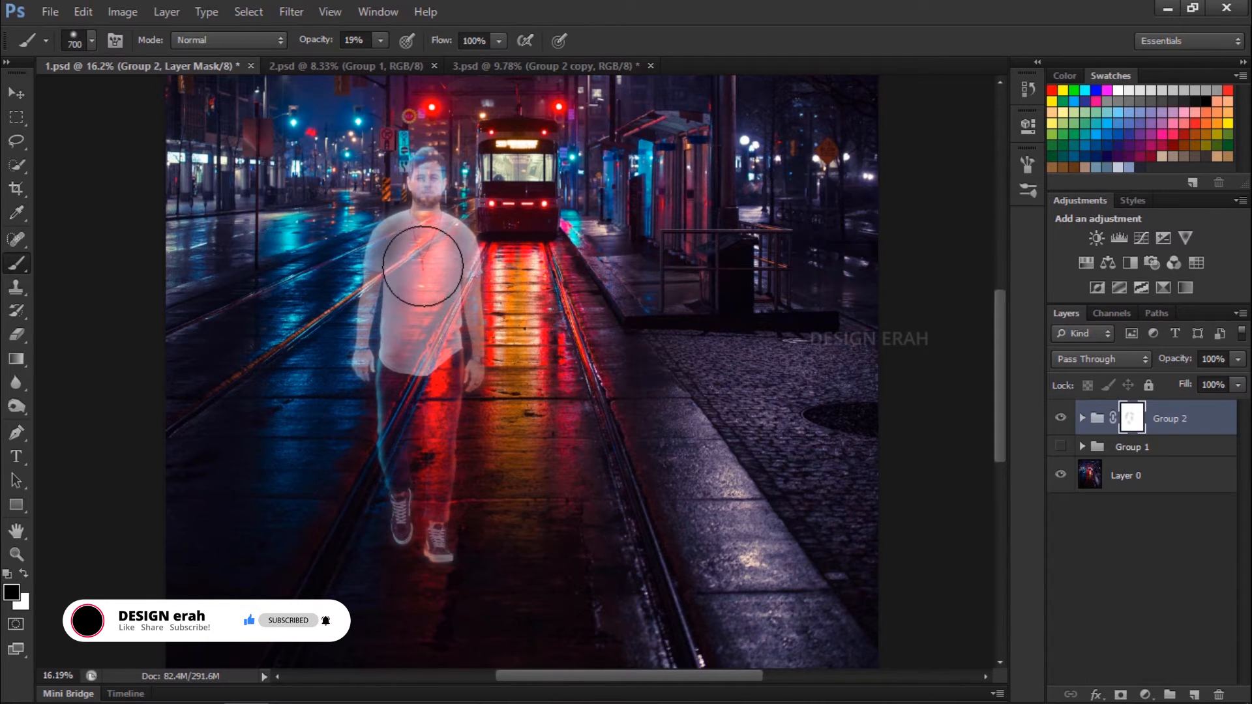
{"action": "left_click_drag", "start_coordinate": [419, 268], "coordinate": [429, 418]}
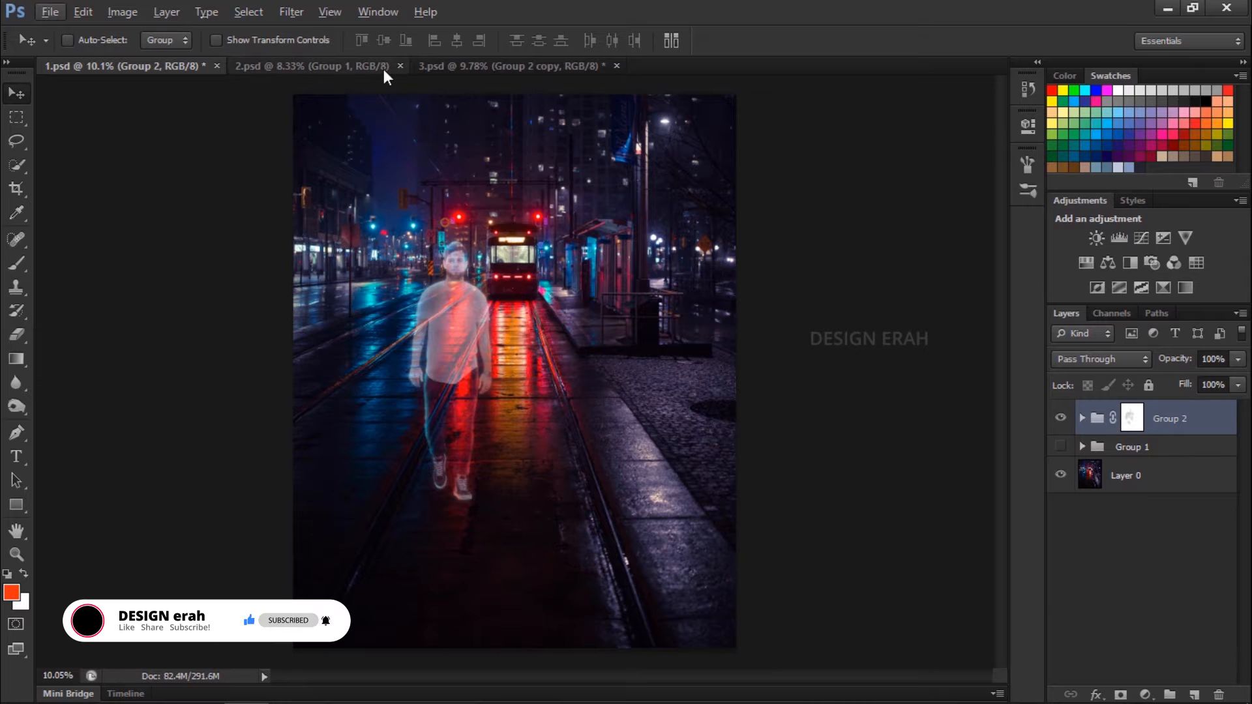
Copy the woman with the umbrella from 3.psd into 1.psd and scale her to about 94.6% beside the man
{"action": "left_click", "coordinate": [486, 66]}
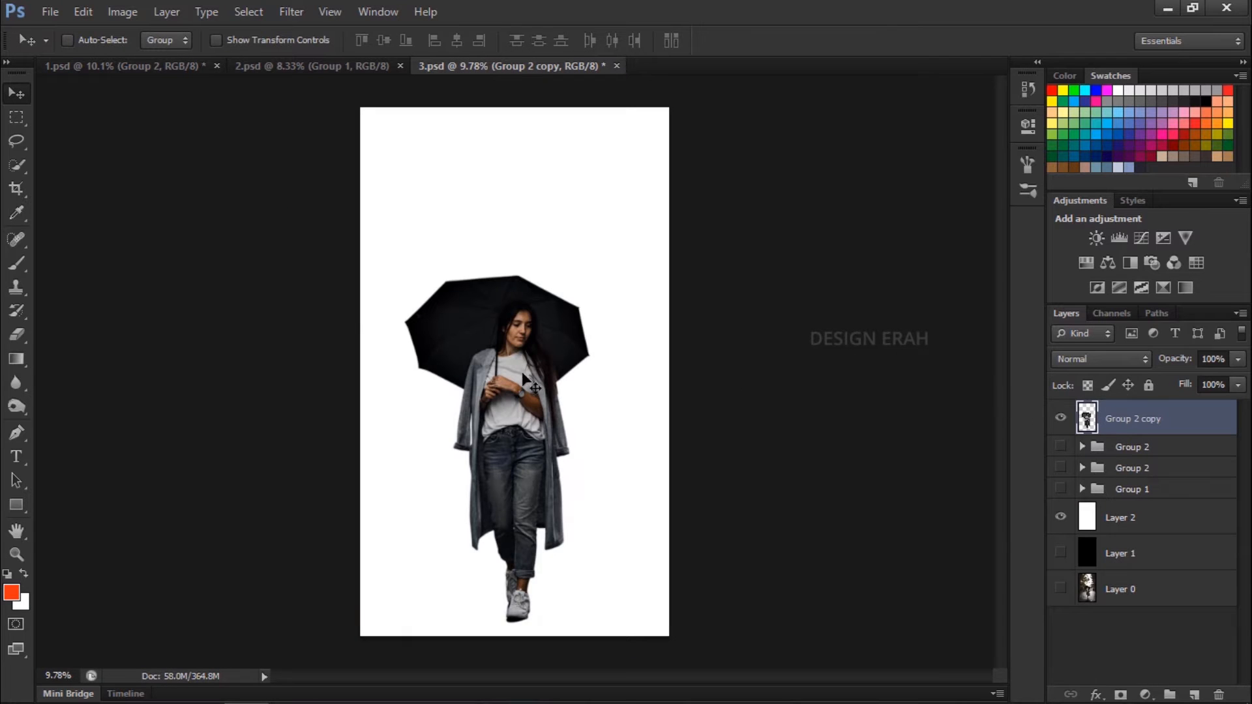
{"action": "left_click_drag", "start_coordinate": [525, 375], "coordinate": [637, 369]}
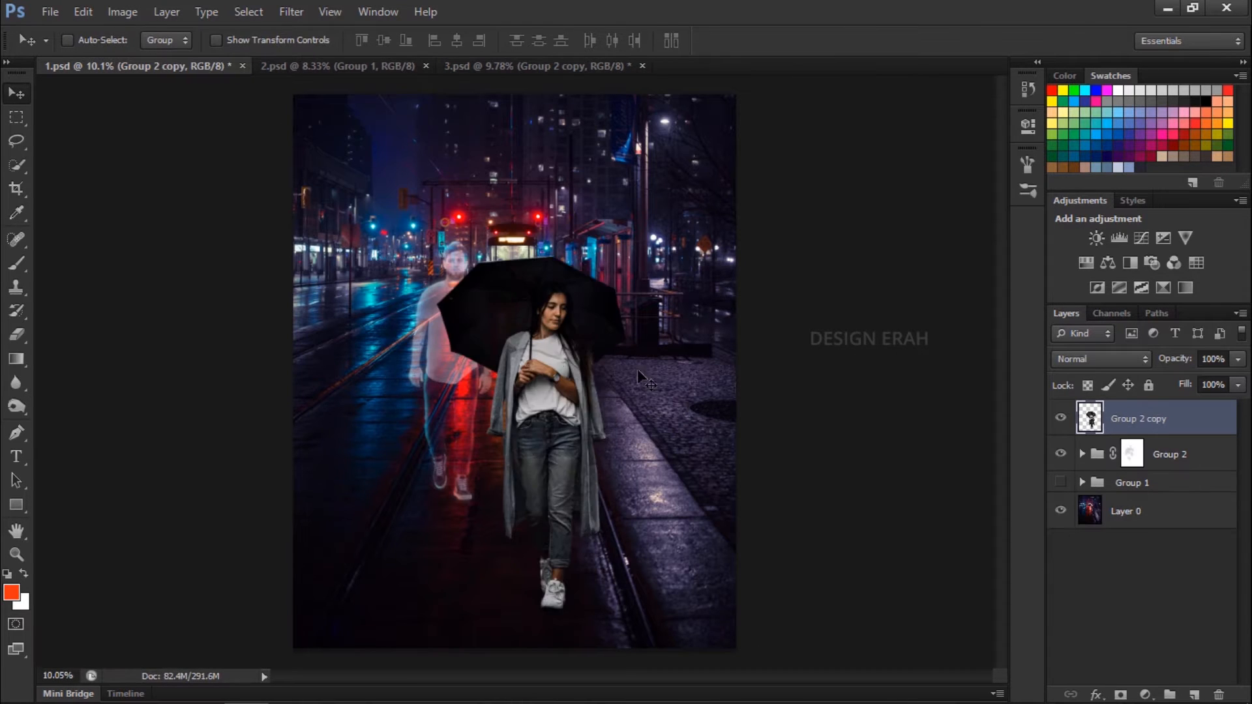
{"action": "key", "text": "ctrl+t"}
{"action": "left_click_drag", "start_coordinate": [653, 235], "coordinate": [652, 241]}
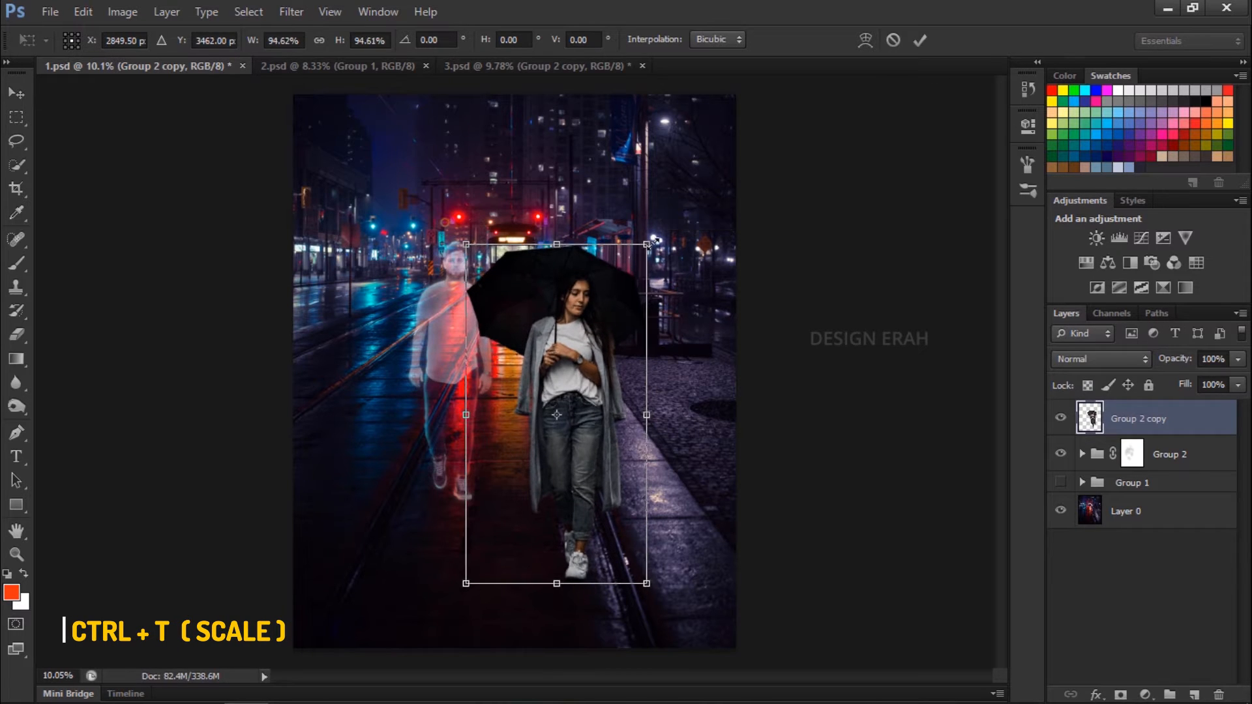
{"action": "key", "text": "Return"}
Expand Group 2 and add a new empty layer at its bottom, beneath Group 1 copy 3
{"action": "left_click", "coordinate": [1199, 456]}
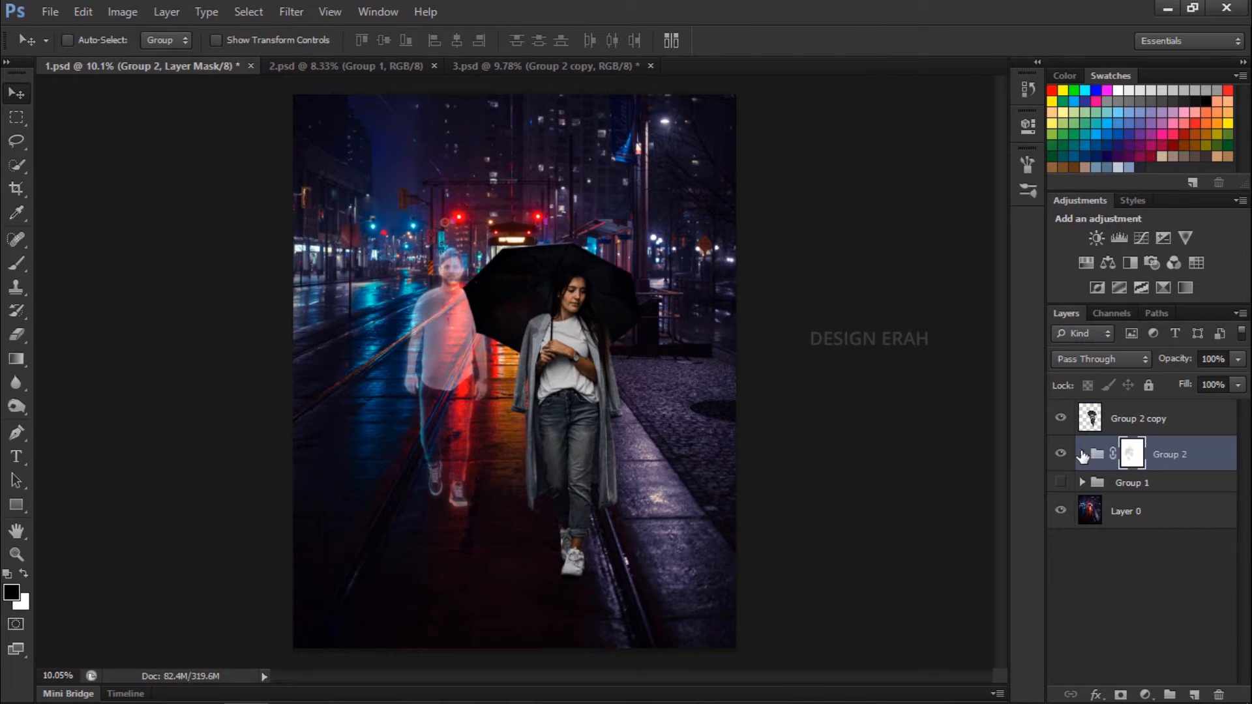
{"action": "left_click", "coordinate": [1083, 454]}
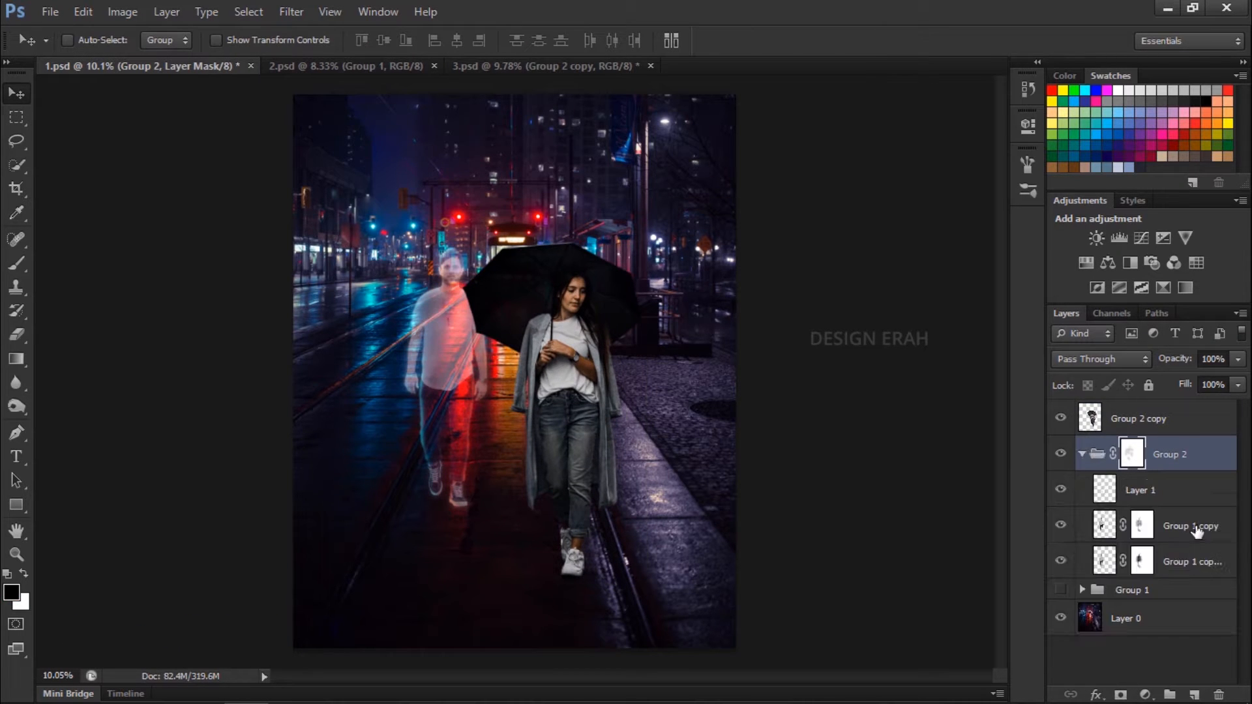
{"action": "left_click", "coordinate": [1199, 565]}
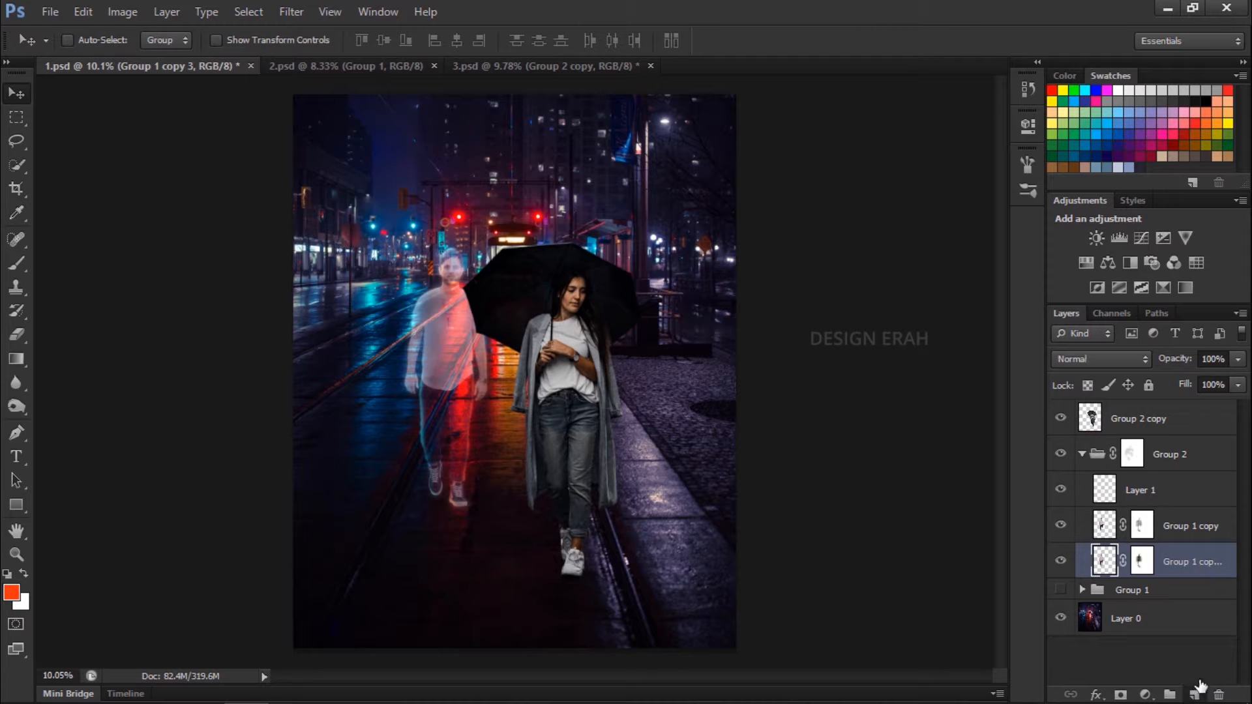
{"action": "left_click", "coordinate": [1194, 695]}
{"action": "scroll", "coordinate": [539, 488], "scroll_direction": "up", "scroll_amount": 5}
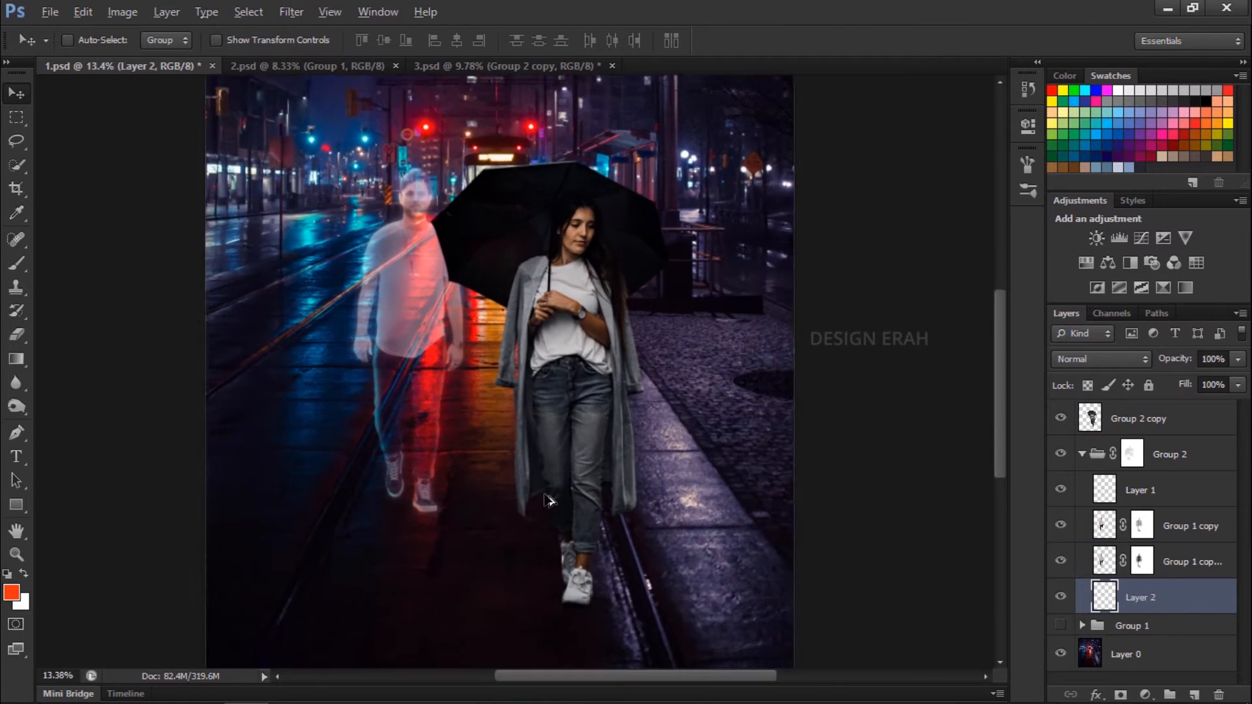
Draw a wide, flat elliptical selection across the man's lower legs on Layer 2
{"action": "key", "text": "alt"}
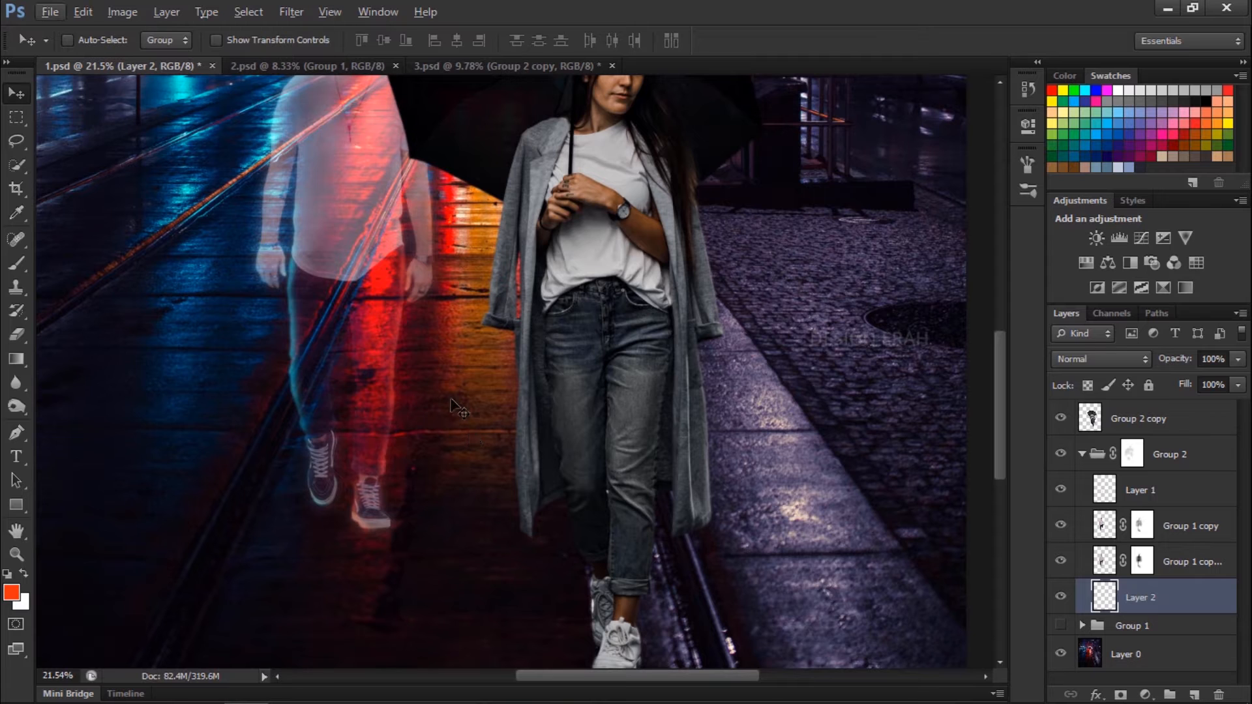
{"action": "scroll", "coordinate": [331, 377], "scroll_direction": "down", "scroll_amount": 2}
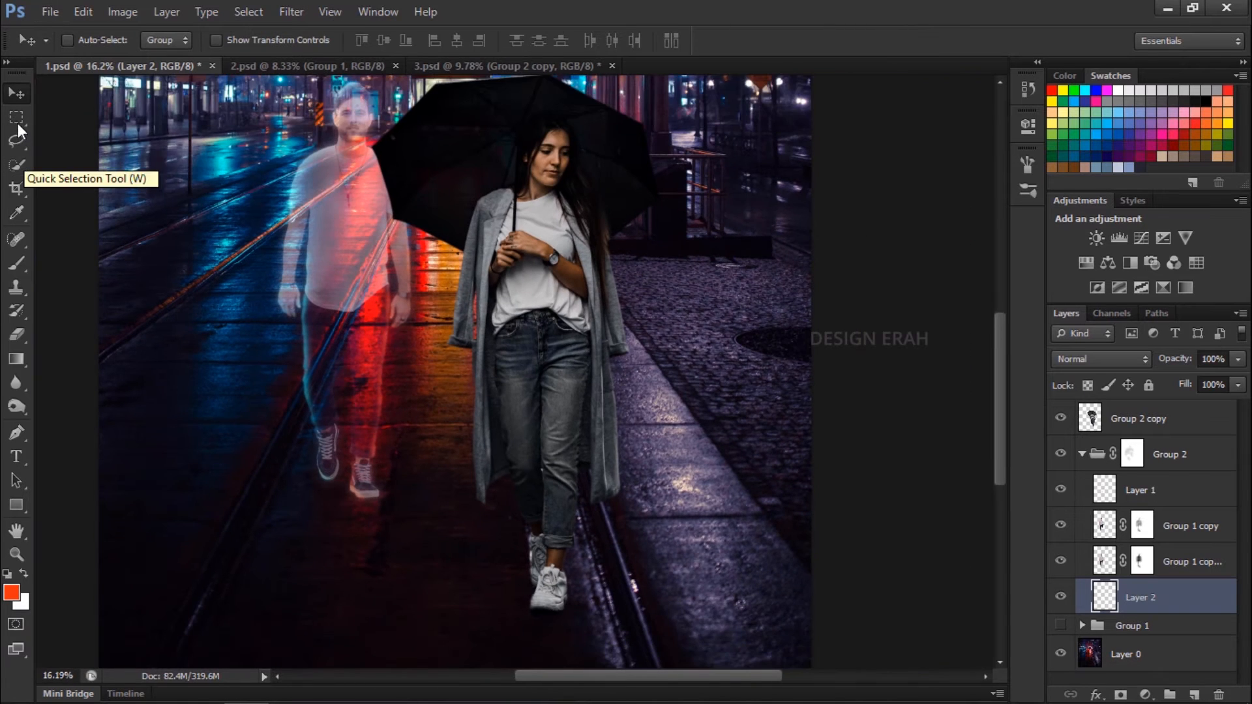
{"action": "key", "text": "shift+m"}
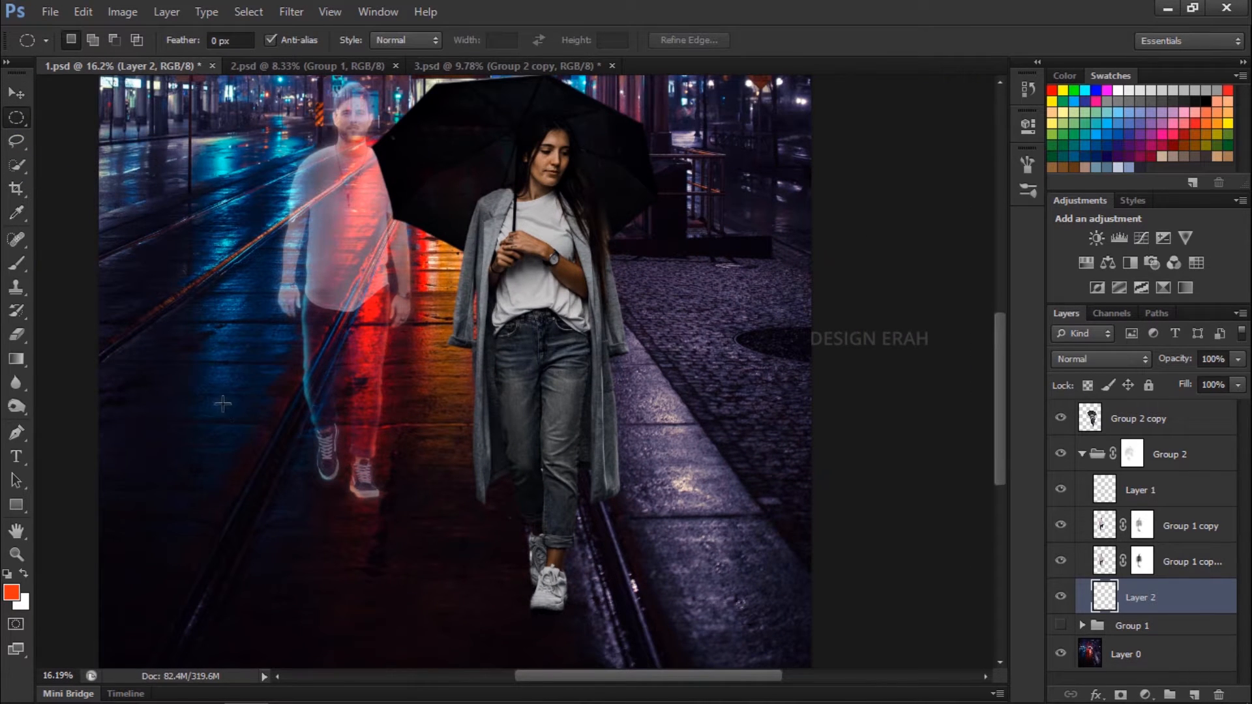
{"action": "left_click_drag", "start_coordinate": [223, 404], "coordinate": [464, 444]}
Fill the ellipse with a radial gradient of cyan sampled from the wet street's reflection, fading to transparent, and deselect it
{"action": "left_click", "coordinate": [7, 574]}
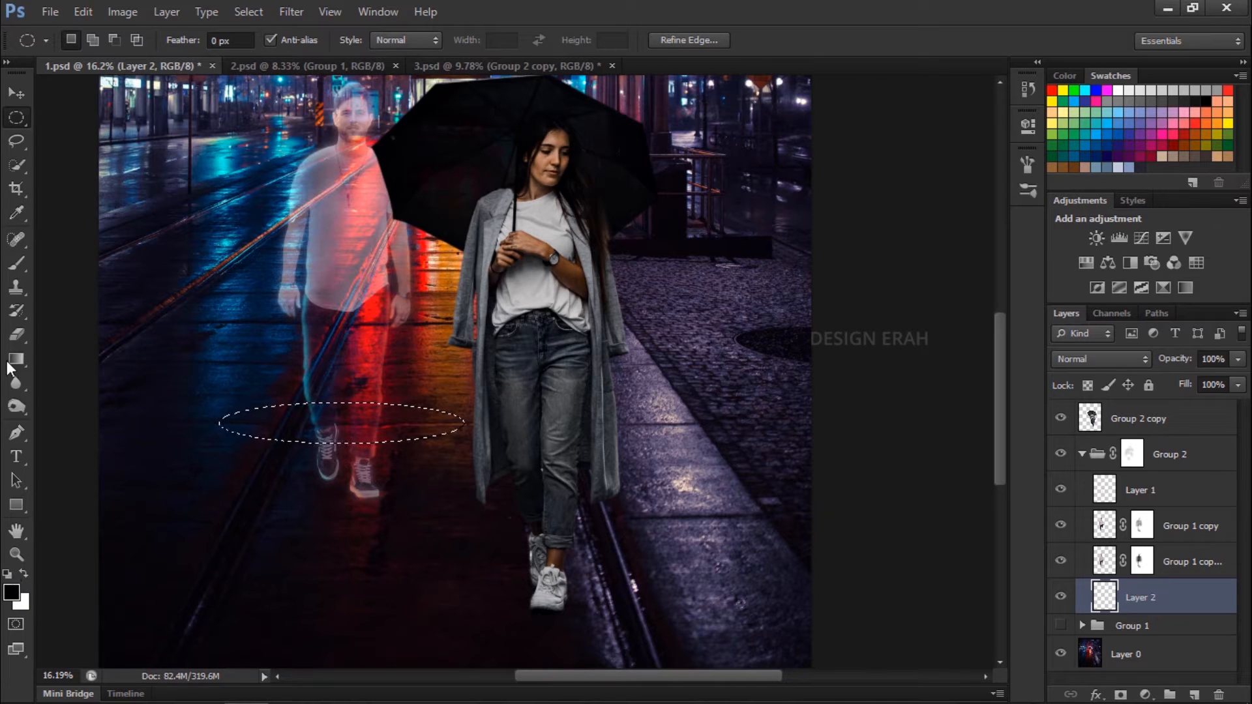
{"action": "left_click", "coordinate": [17, 265]}
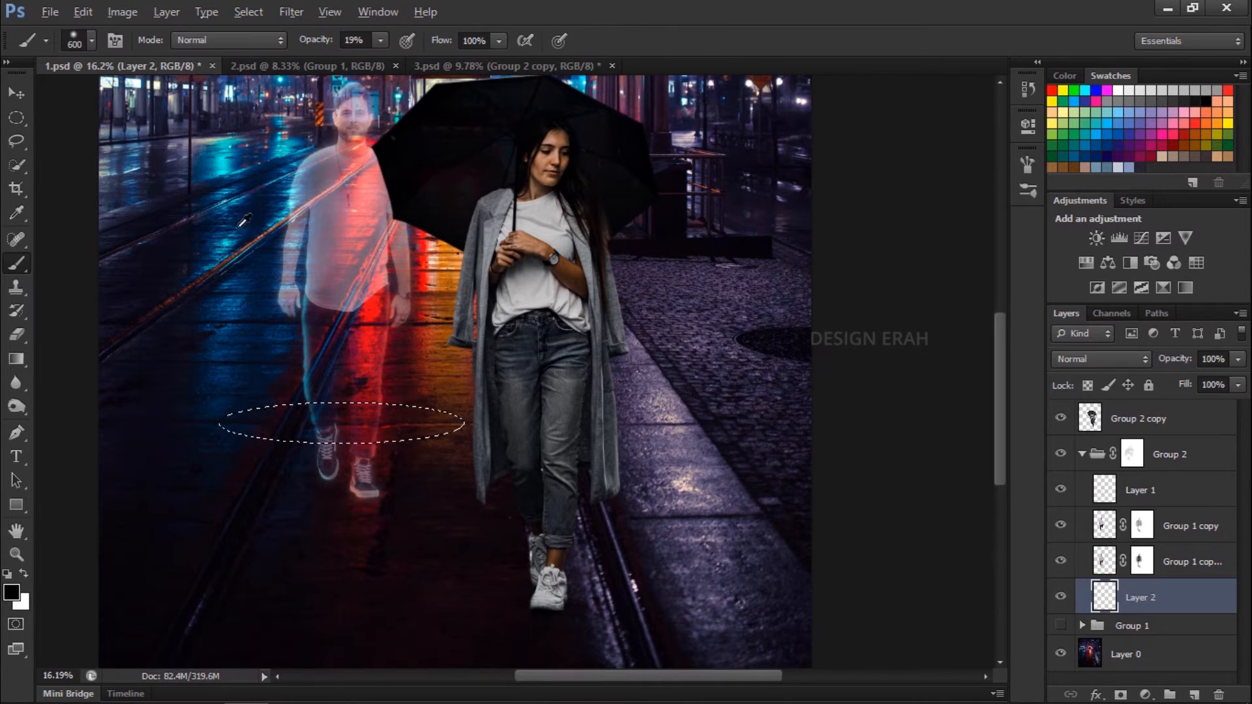
{"action": "left_click", "coordinate": [225, 163], "text": "alt"}
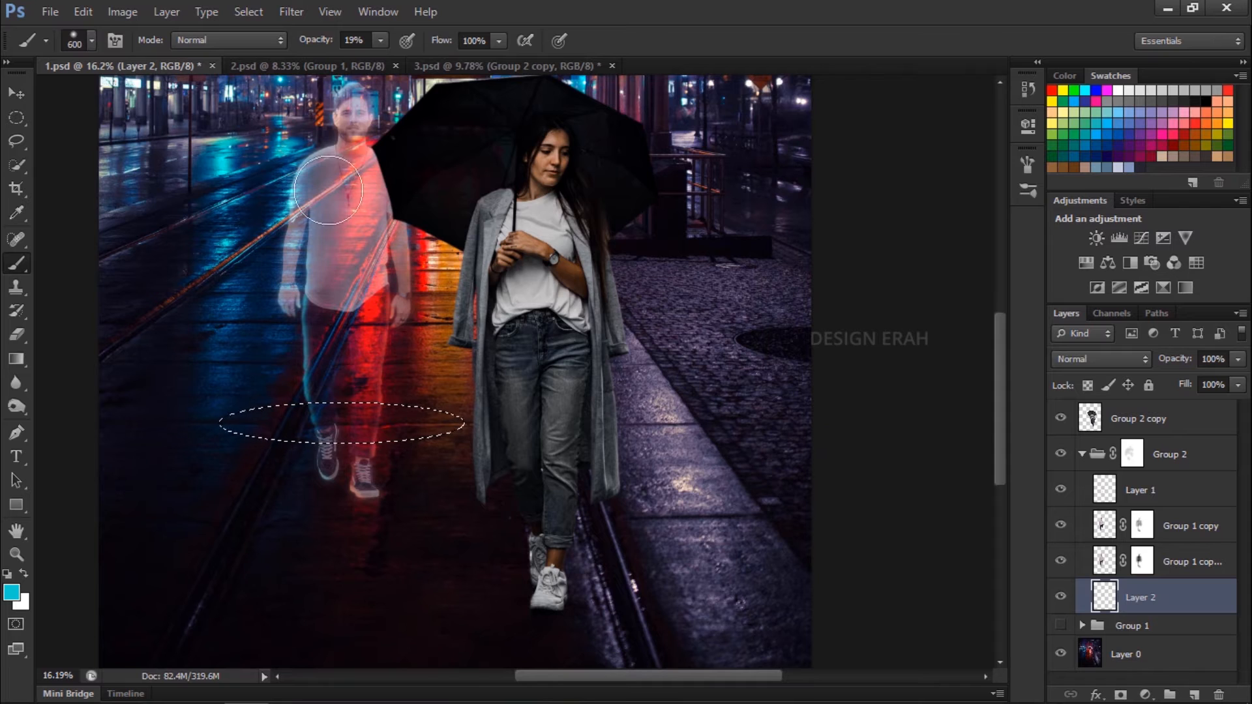
{"action": "left_click", "coordinate": [19, 360]}
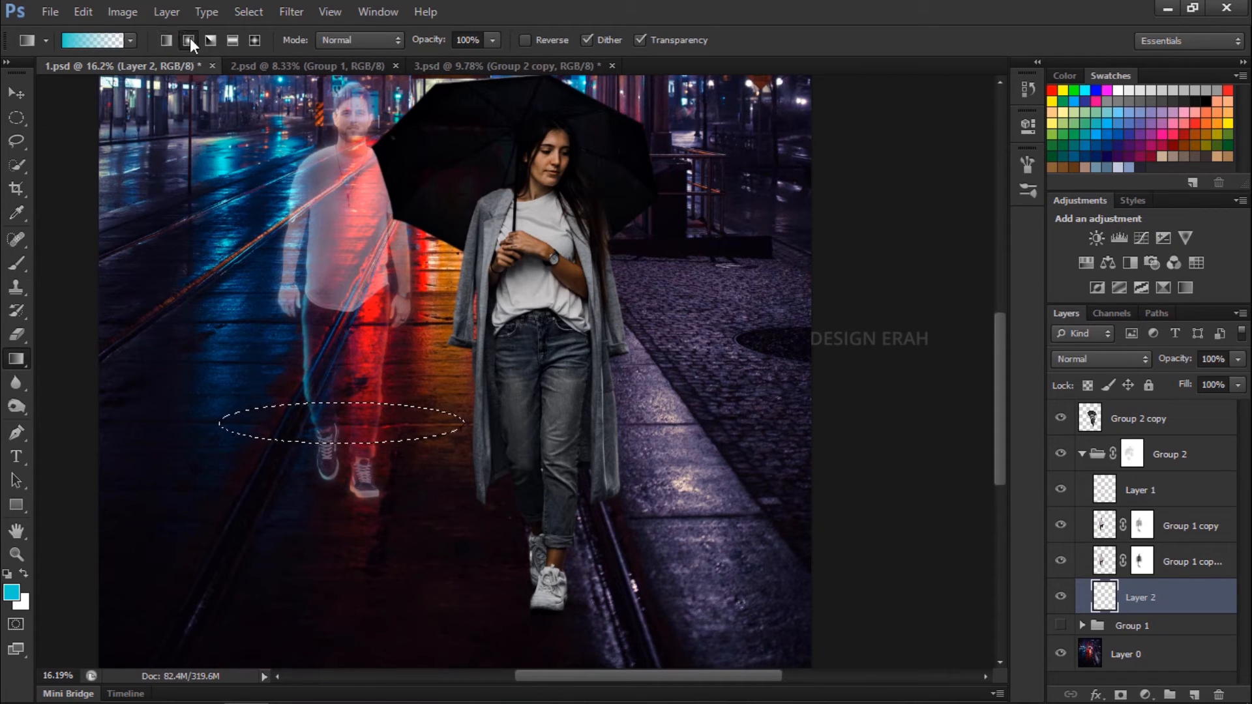
{"action": "left_click", "coordinate": [189, 40]}
{"action": "left_click_drag", "start_coordinate": [346, 425], "coordinate": [577, 421]}
{"action": "key", "text": "ctrl+z"}
{"action": "left_click_drag", "start_coordinate": [345, 421], "coordinate": [444, 422]}
{"action": "left_click", "coordinate": [17, 117]}
{"action": "key", "text": "ctrl+d"}
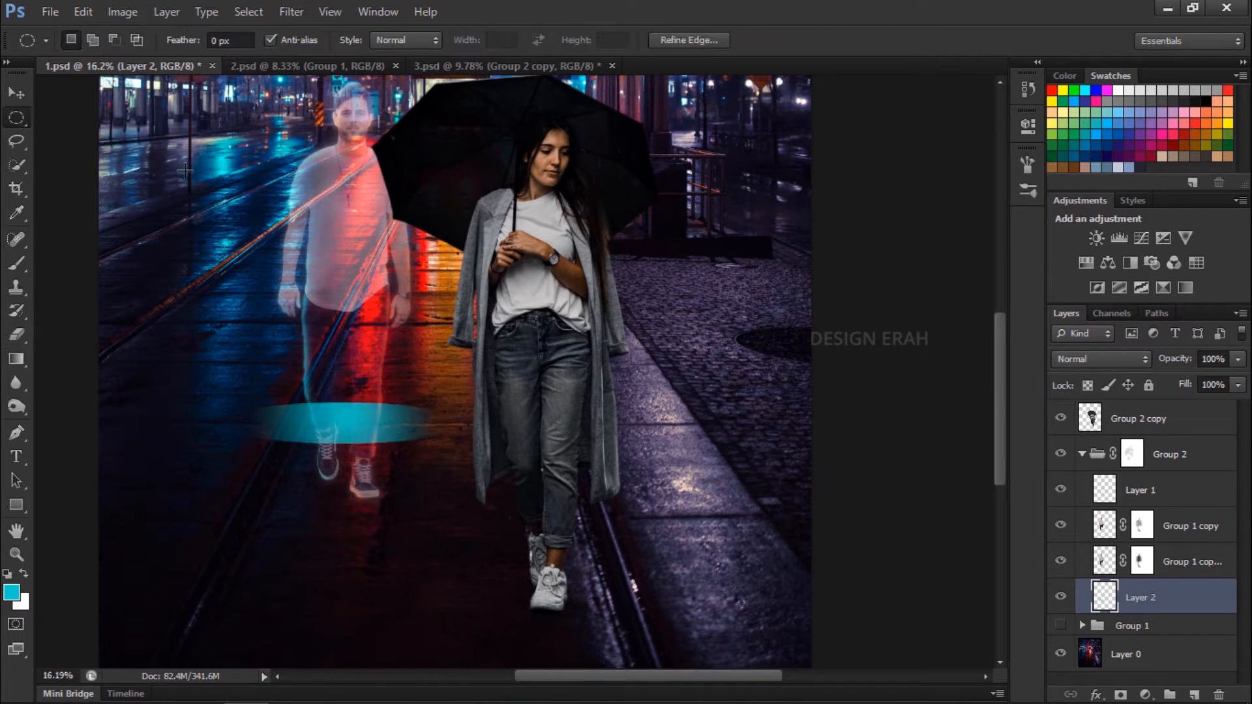
Soften the cyan ellipse with a Gaussian Blur of 55 pixels
{"action": "left_click", "coordinate": [15, 92]}
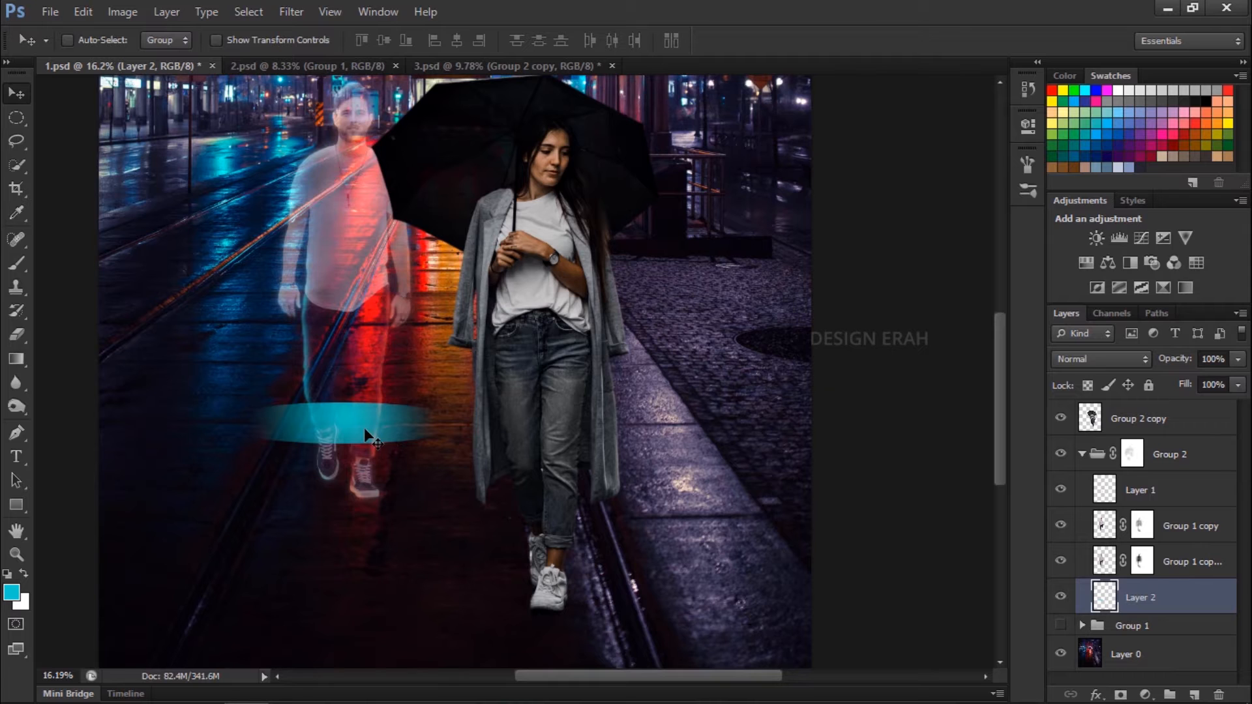
{"action": "left_click", "coordinate": [290, 15]}
{"action": "mouse_move", "coordinate": [326, 197]}
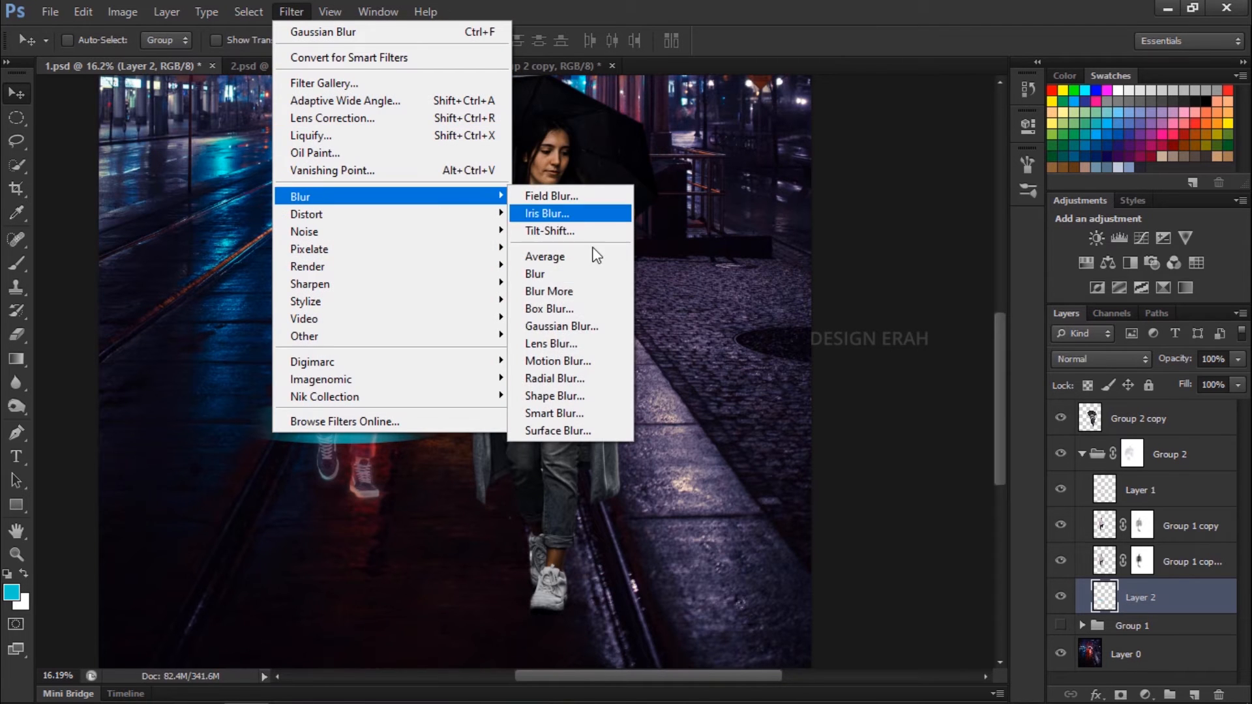
{"action": "left_click", "coordinate": [592, 326]}
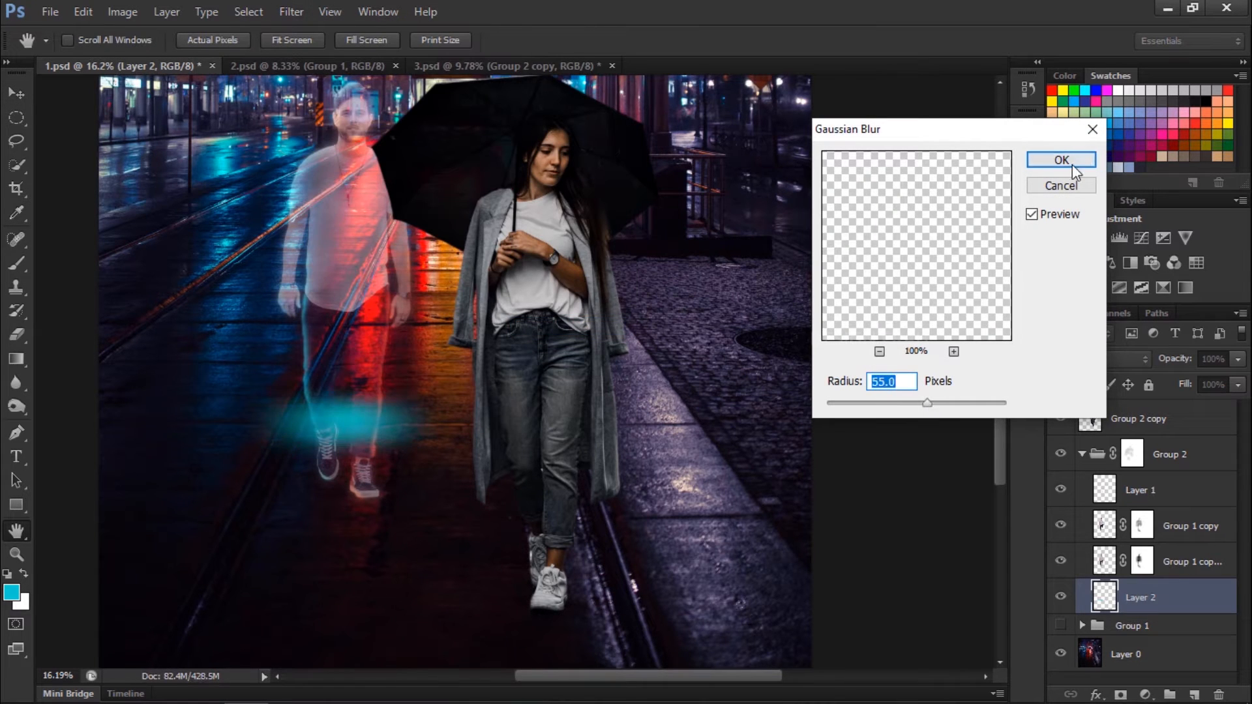
{"action": "left_click", "coordinate": [1062, 160]}
Rotate the cyan glow about 62° and distort it into a compact diagonal streak behind the man's shoes
{"action": "key", "text": "ctrl+t"}
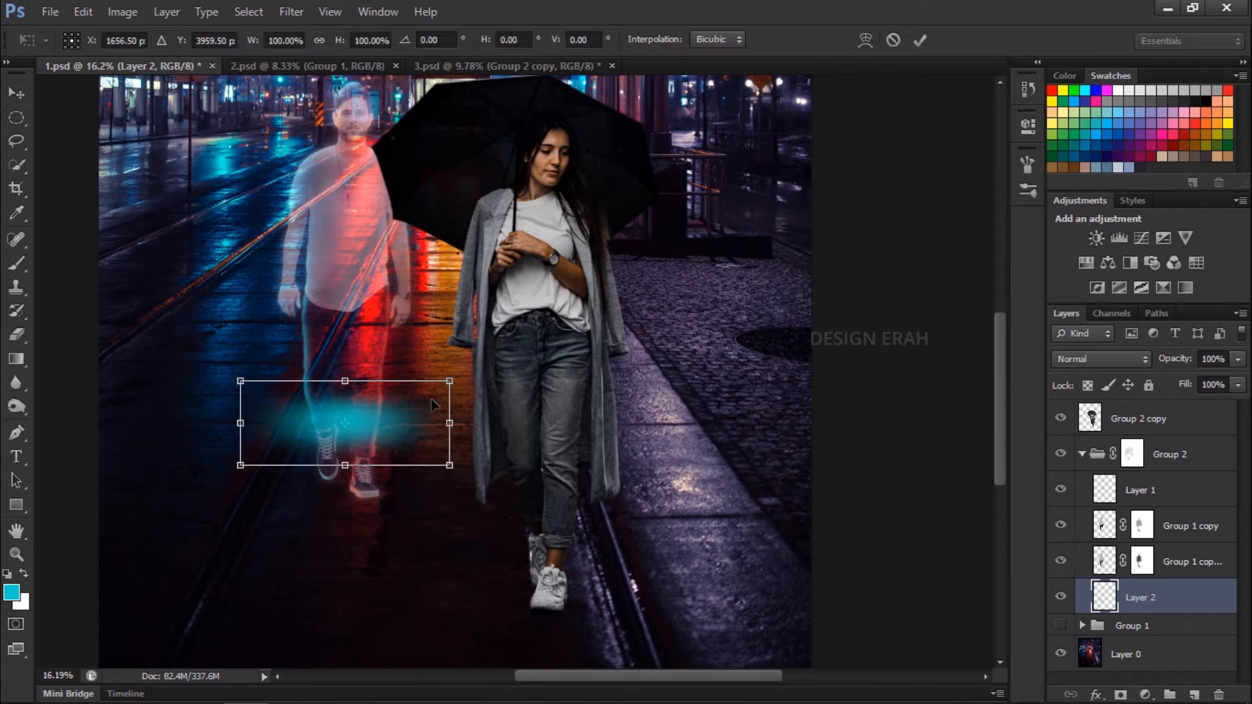
{"action": "left_click_drag", "start_coordinate": [467, 395], "coordinate": [421, 508]}
{"action": "left_click_drag", "start_coordinate": [371, 435], "coordinate": [362, 447]}
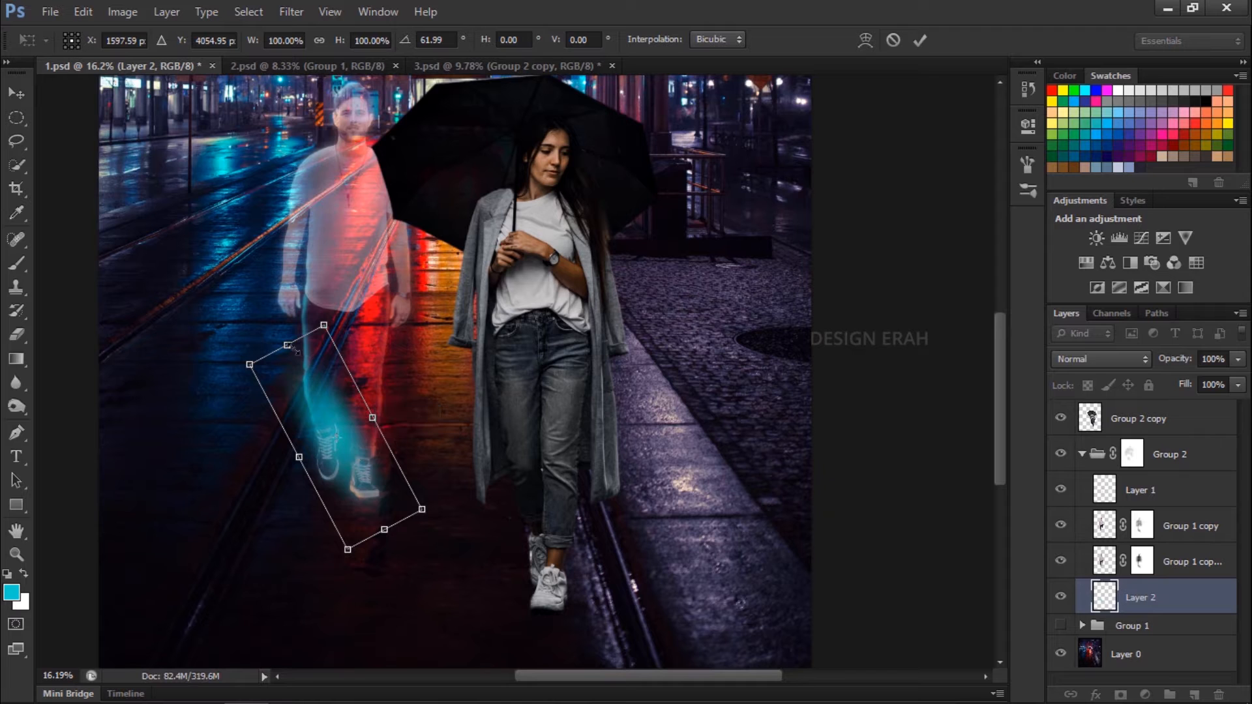
{"action": "left_click_drag", "start_coordinate": [291, 349], "coordinate": [271, 419]}
{"action": "left_click_drag", "start_coordinate": [352, 505], "coordinate": [359, 496]}
{"action": "key", "text": "Return"}
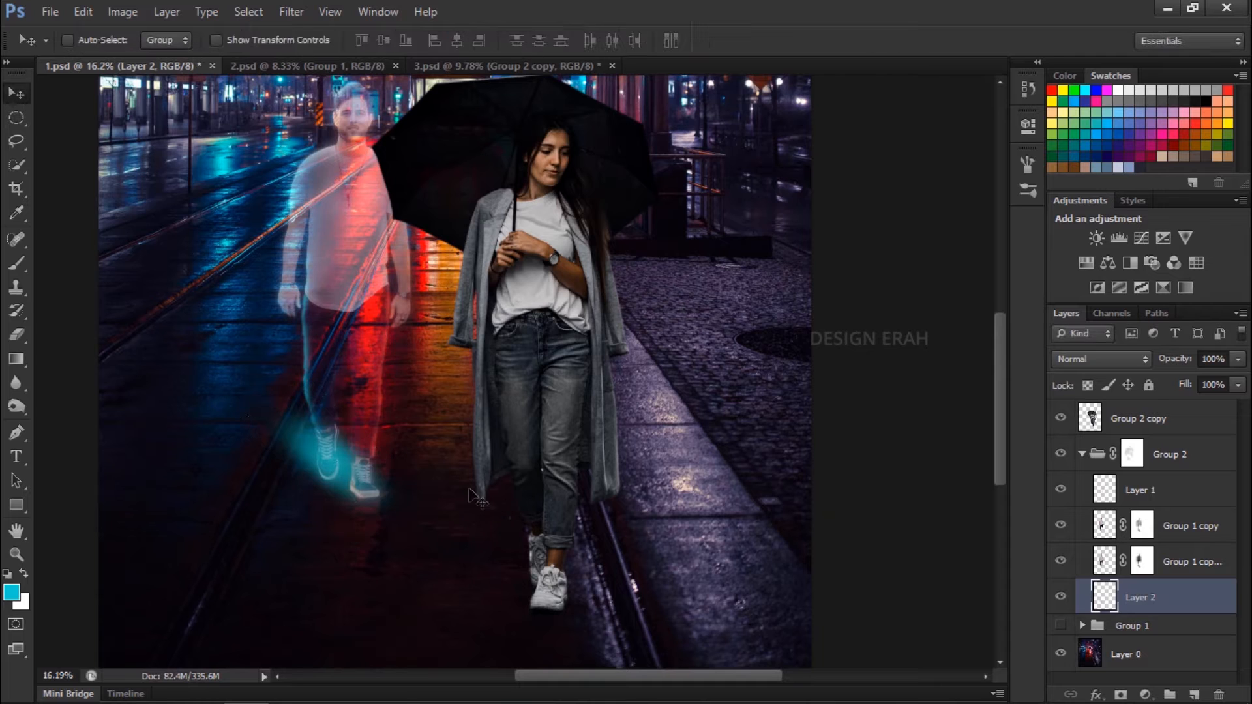
Stretch and skew the cyan glow up and away from the man's shoes, over the tram rail
{"action": "scroll", "coordinate": [383, 478], "scroll_direction": "down", "scroll_amount": 1}
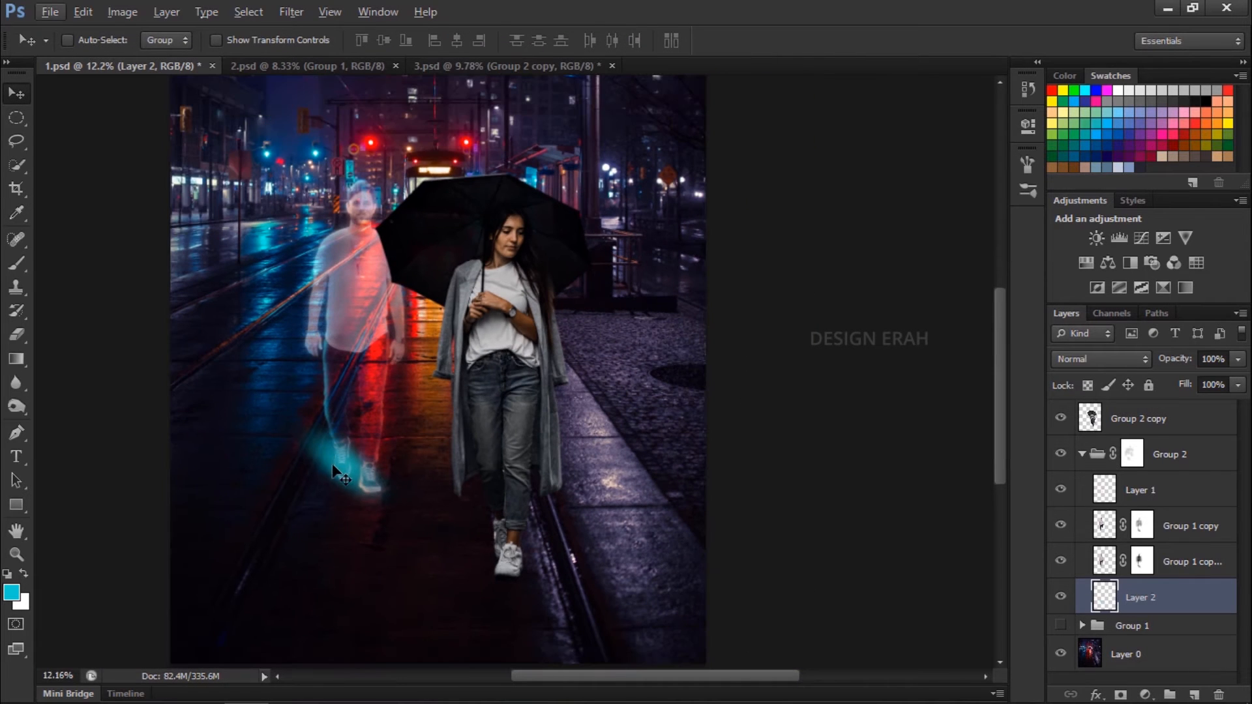
{"action": "key", "text": "ctrl+t"}
{"action": "left_click_drag", "start_coordinate": [289, 415], "coordinate": [243, 357]}
{"action": "left_click_drag", "start_coordinate": [404, 514], "coordinate": [397, 514]}
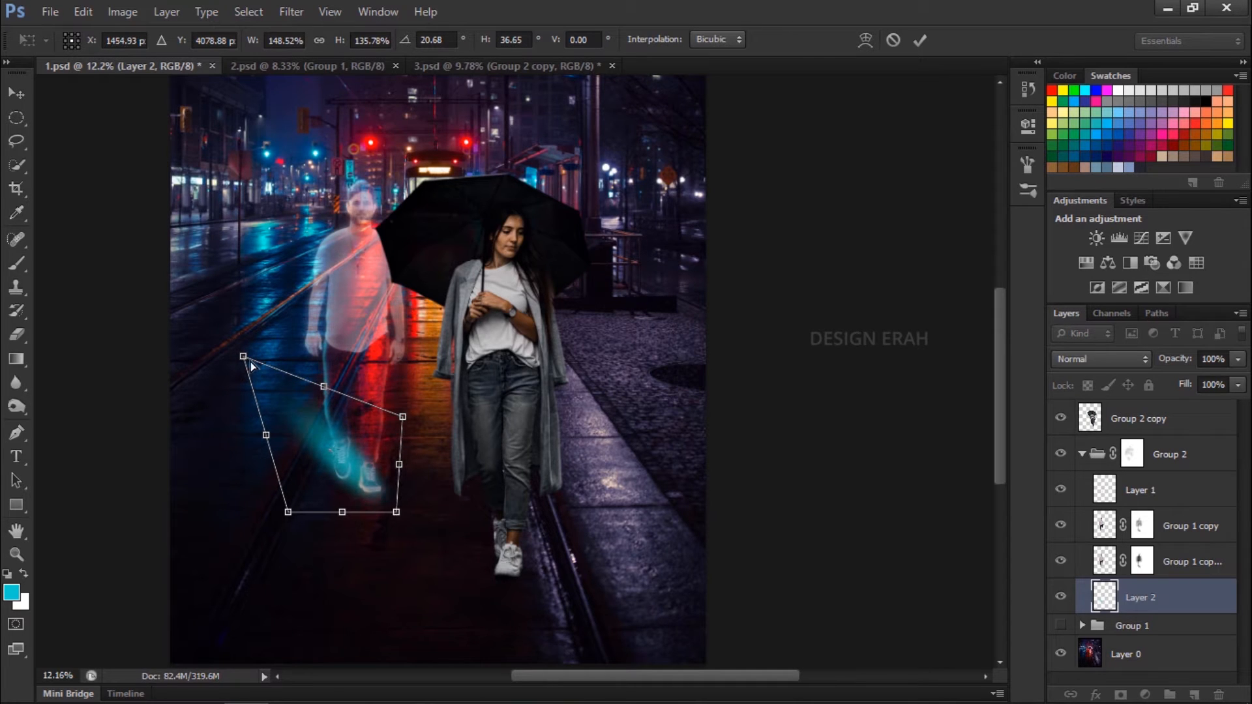
{"action": "left_click_drag", "start_coordinate": [250, 362], "coordinate": [260, 376]}
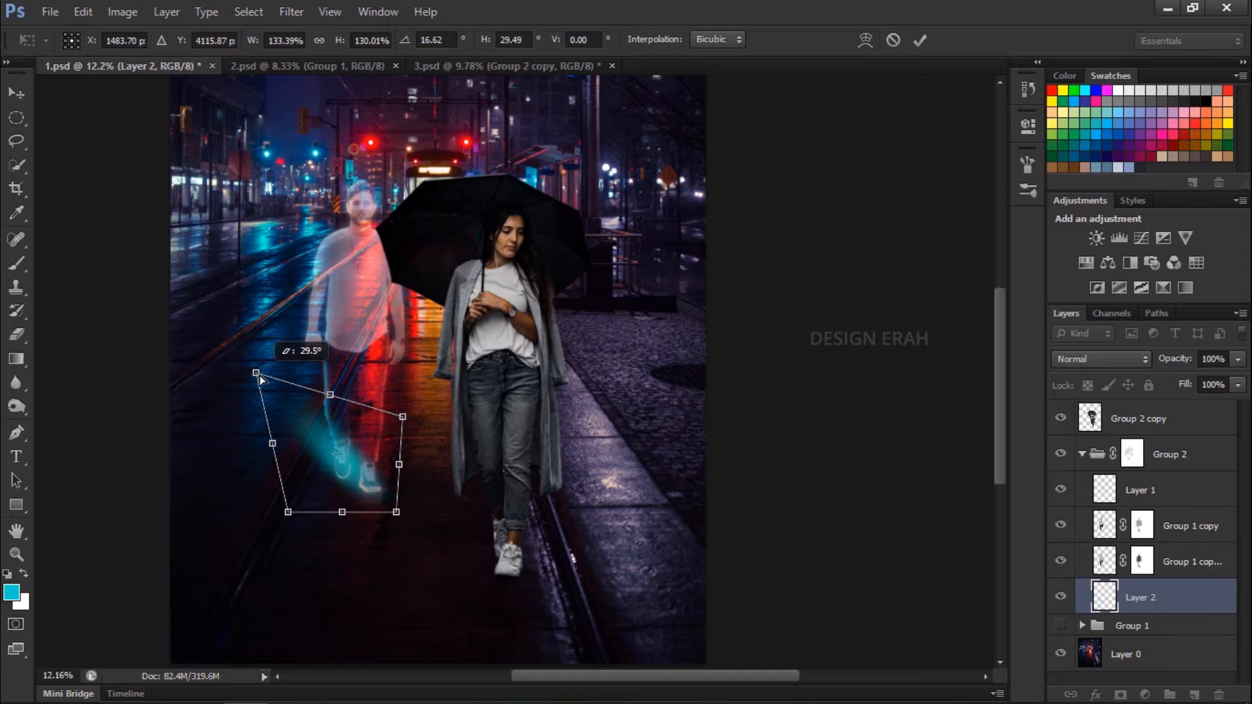
{"action": "key", "text": "Return"}
{"action": "scroll", "coordinate": [306, 467], "scroll_direction": "up", "scroll_amount": 1}
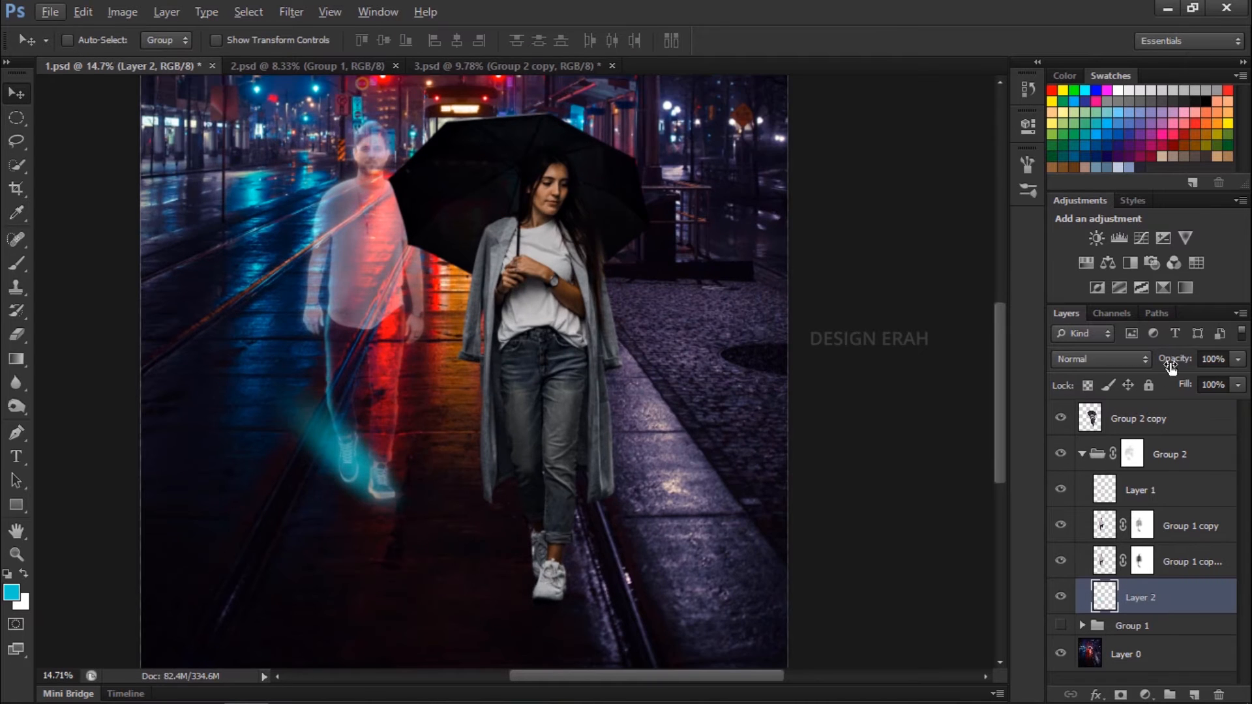
Lower the cyan glow layer's opacity to 20%
{"action": "left_click_drag", "start_coordinate": [1171, 367], "coordinate": [1117, 363]}
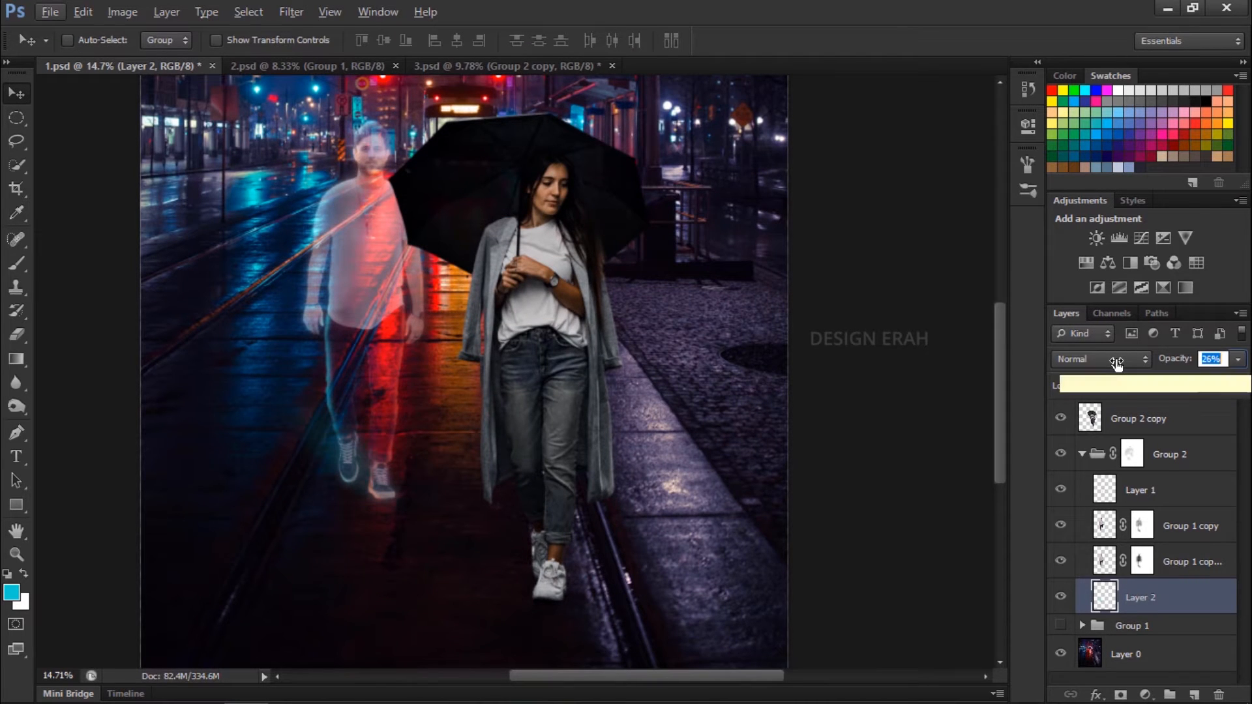
{"action": "scroll", "coordinate": [462, 455], "scroll_direction": "down", "scroll_amount": 2}
{"action": "scroll", "coordinate": [462, 454], "scroll_direction": "up", "scroll_amount": 1}
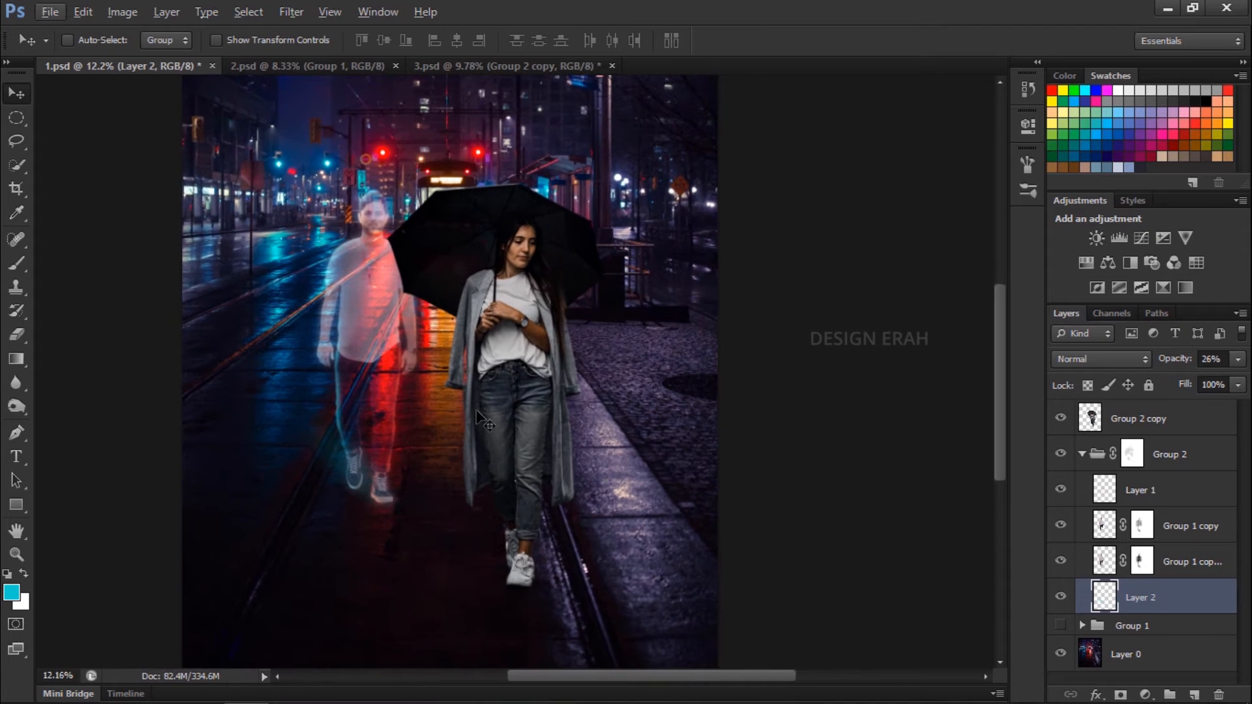
{"action": "left_click_drag", "start_coordinate": [475, 409], "coordinate": [416, 465]}
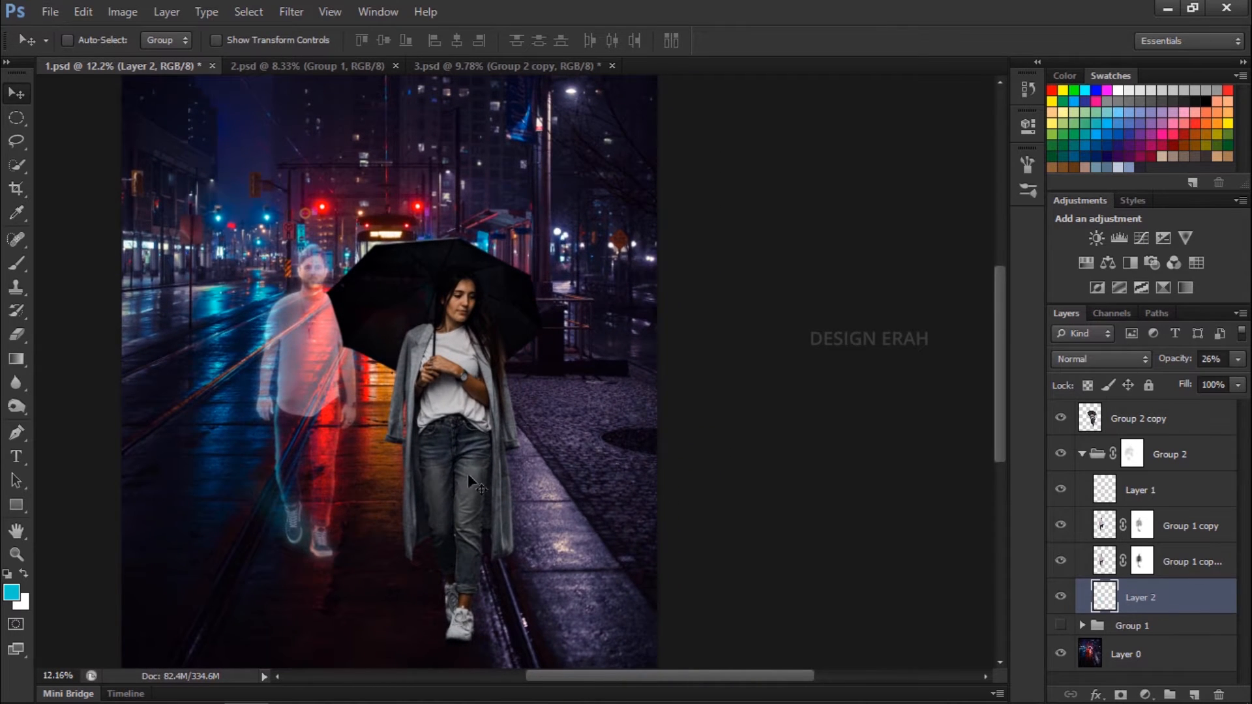
{"action": "scroll", "coordinate": [381, 517], "scroll_direction": "down", "scroll_amount": 1}
{"action": "key", "text": "2"}
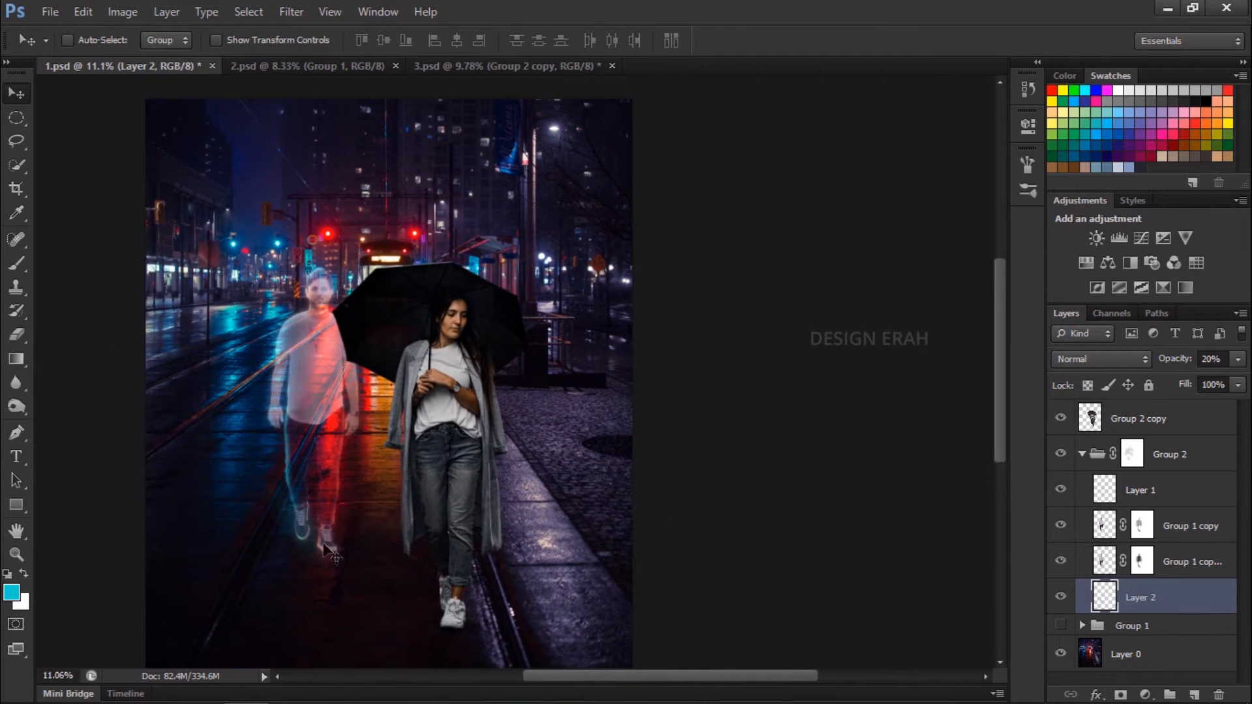
Duplicate the glow at the man's feet and give the copy a Color Overlay in the red sampled from his upper leg
{"action": "left_click_drag", "start_coordinate": [325, 546], "coordinate": [377, 533]}
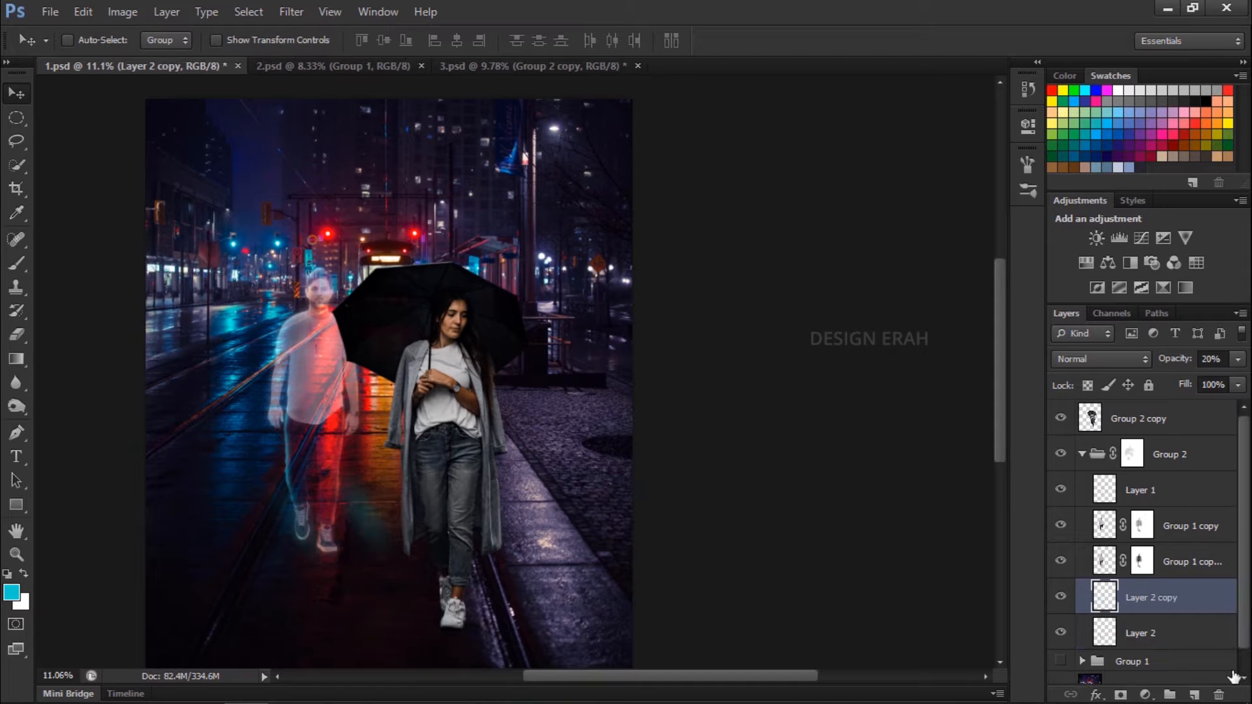
{"action": "double_click", "coordinate": [1215, 597]}
{"action": "left_click", "coordinate": [754, 409]}
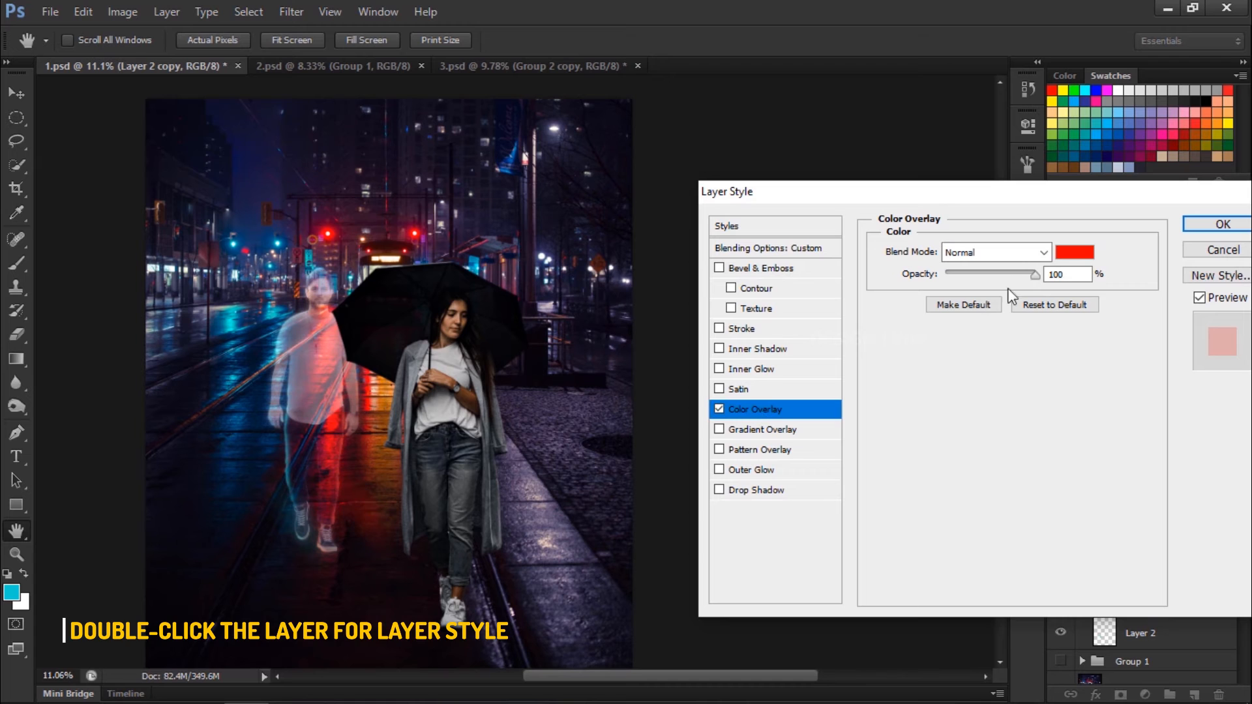
{"action": "left_click", "coordinate": [1075, 252]}
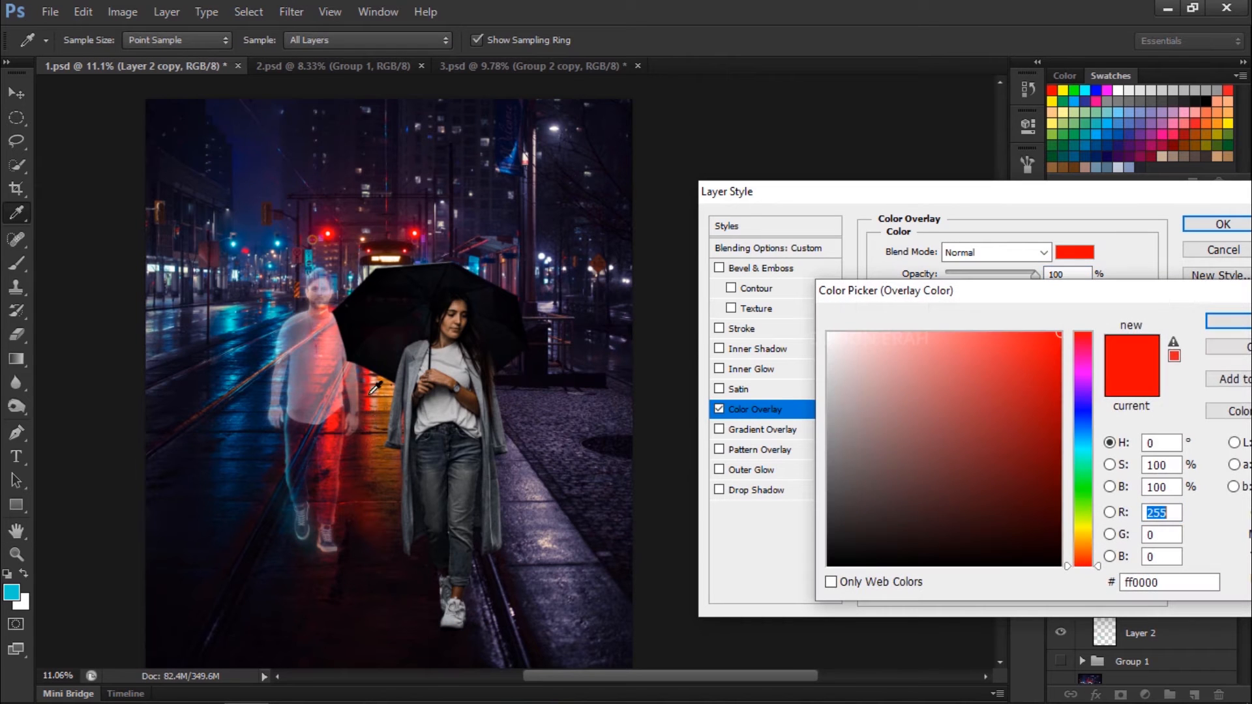
{"action": "left_click", "coordinate": [334, 423]}
{"action": "left_click", "coordinate": [1221, 320]}
{"action": "left_click", "coordinate": [1220, 224]}
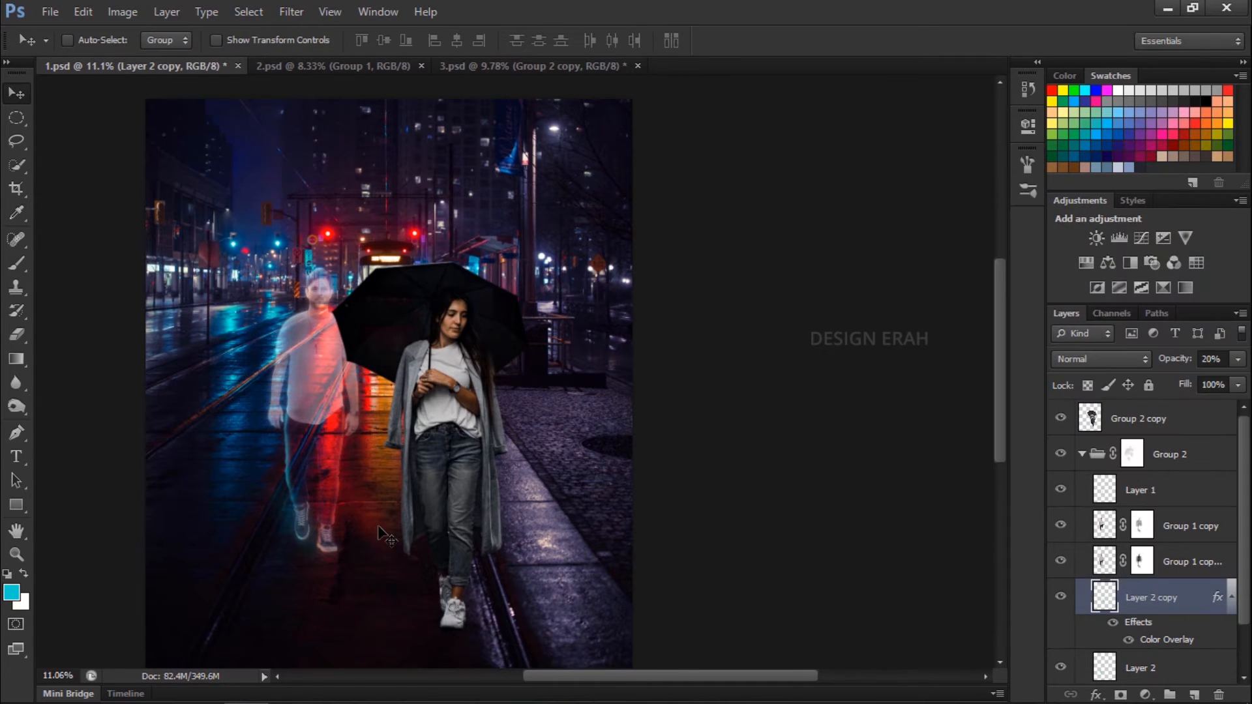
{"action": "left_click_drag", "start_coordinate": [378, 526], "coordinate": [338, 539]}
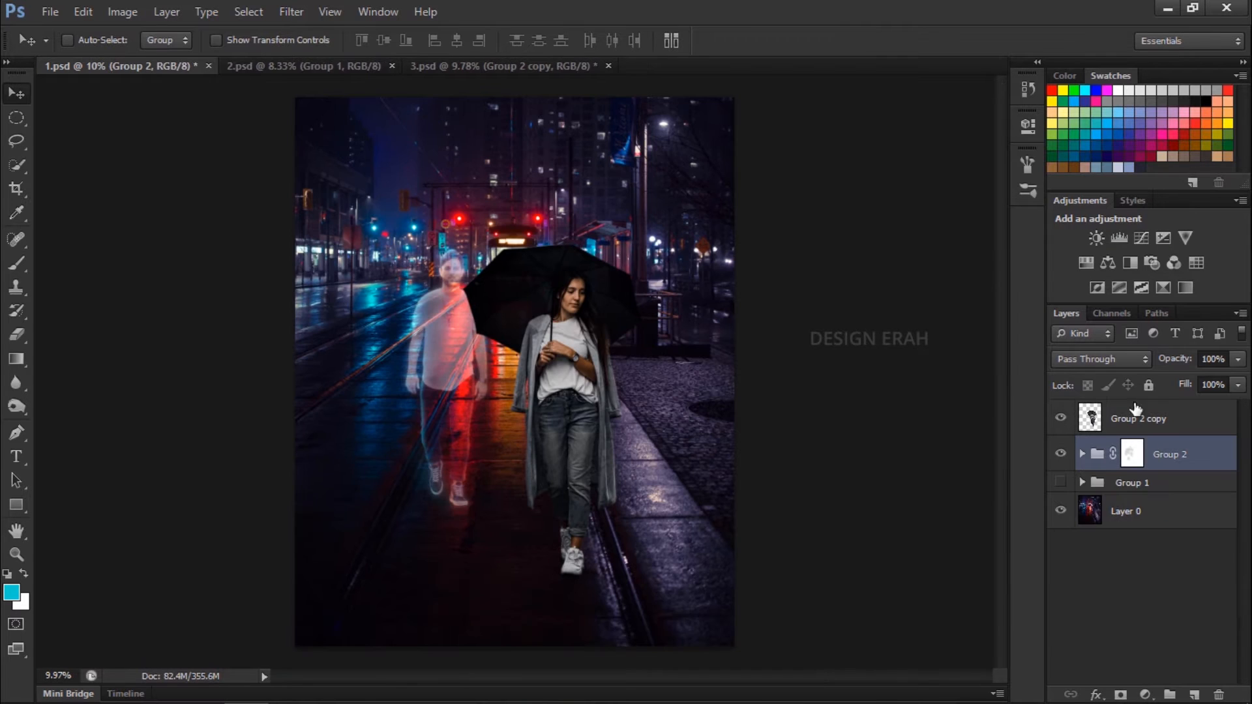
Add an empty layer between Group 2 and the woman's layer, and load the woman's outline as a selection
{"action": "left_click", "coordinate": [1139, 417]}
{"action": "left_click", "coordinate": [1218, 458]}
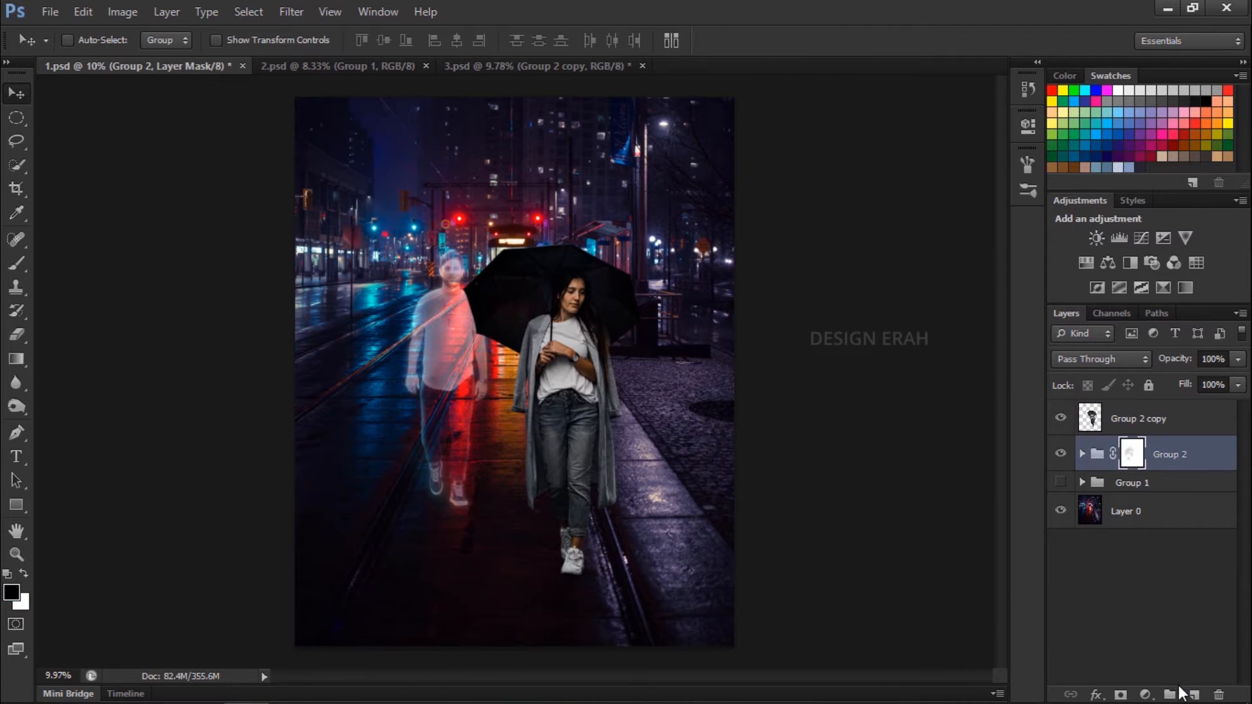
{"action": "left_click", "coordinate": [1193, 695]}
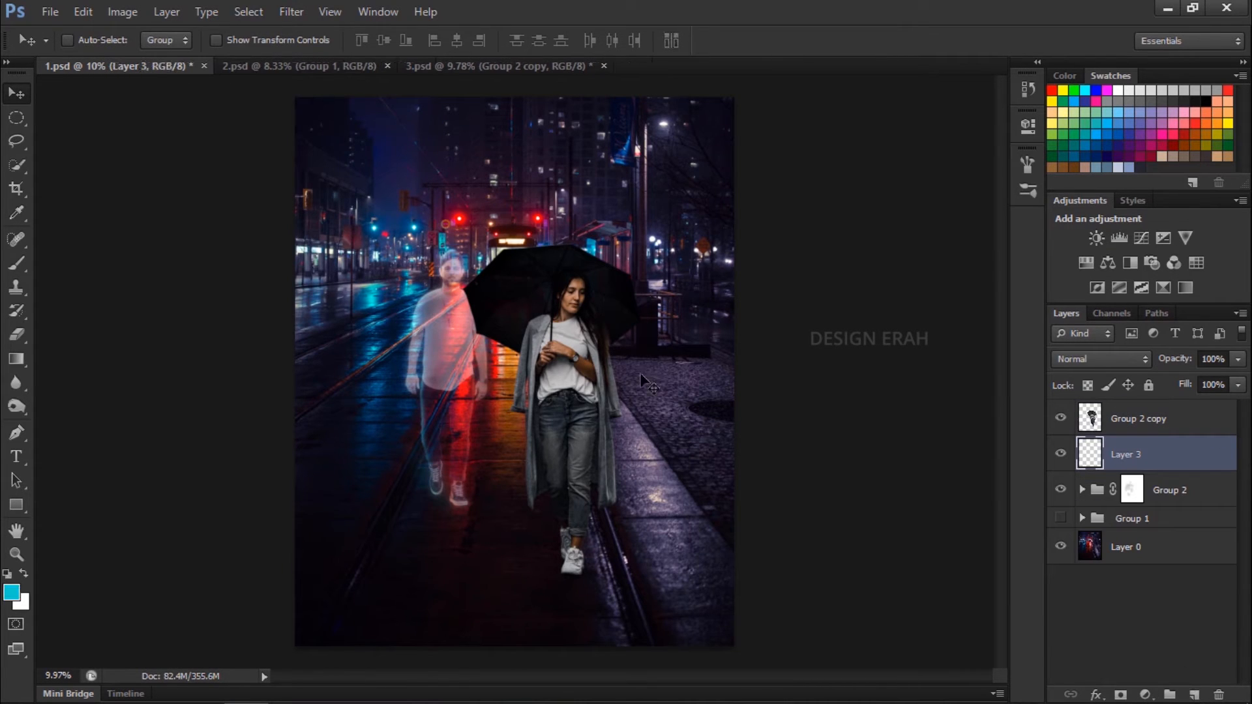
{"action": "left_click", "coordinate": [1090, 426], "text": "ctrl"}
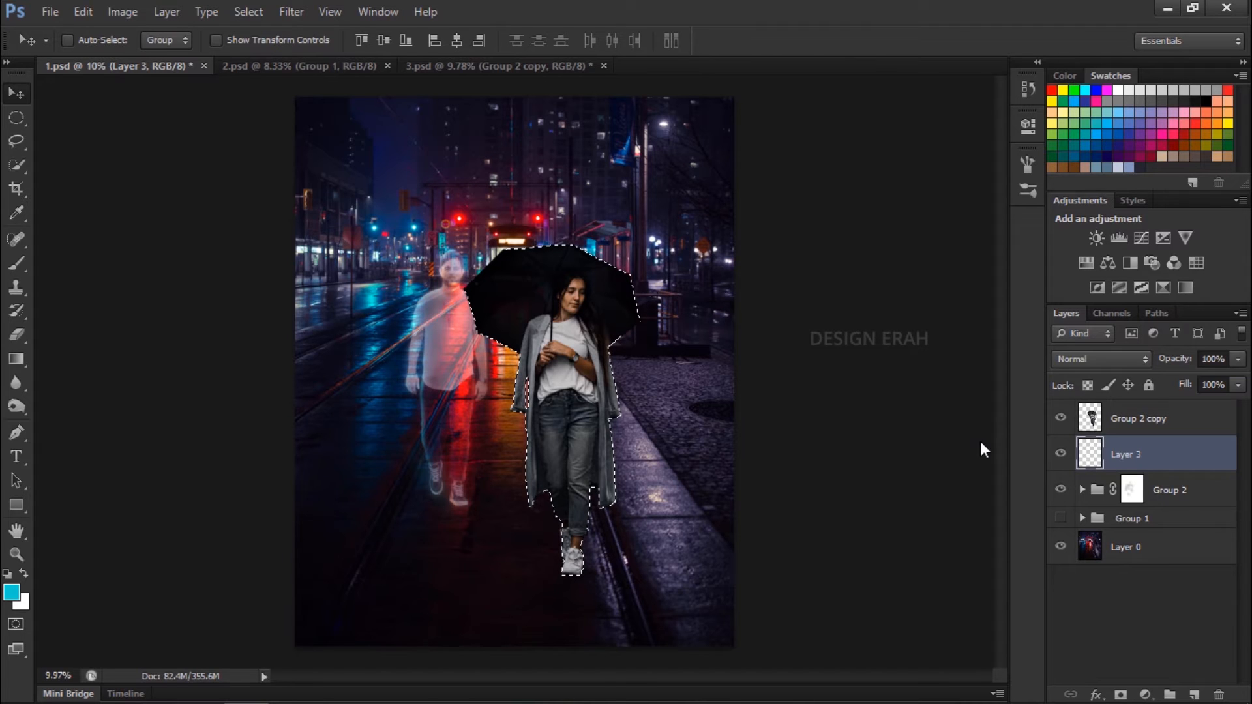
Fill the woman's outline with a linear black-to-transparent gradient running upward from below her feet, and deselect it
{"action": "left_click", "coordinate": [7, 574]}
{"action": "left_click", "coordinate": [17, 334]}
{"action": "left_click", "coordinate": [16, 360]}
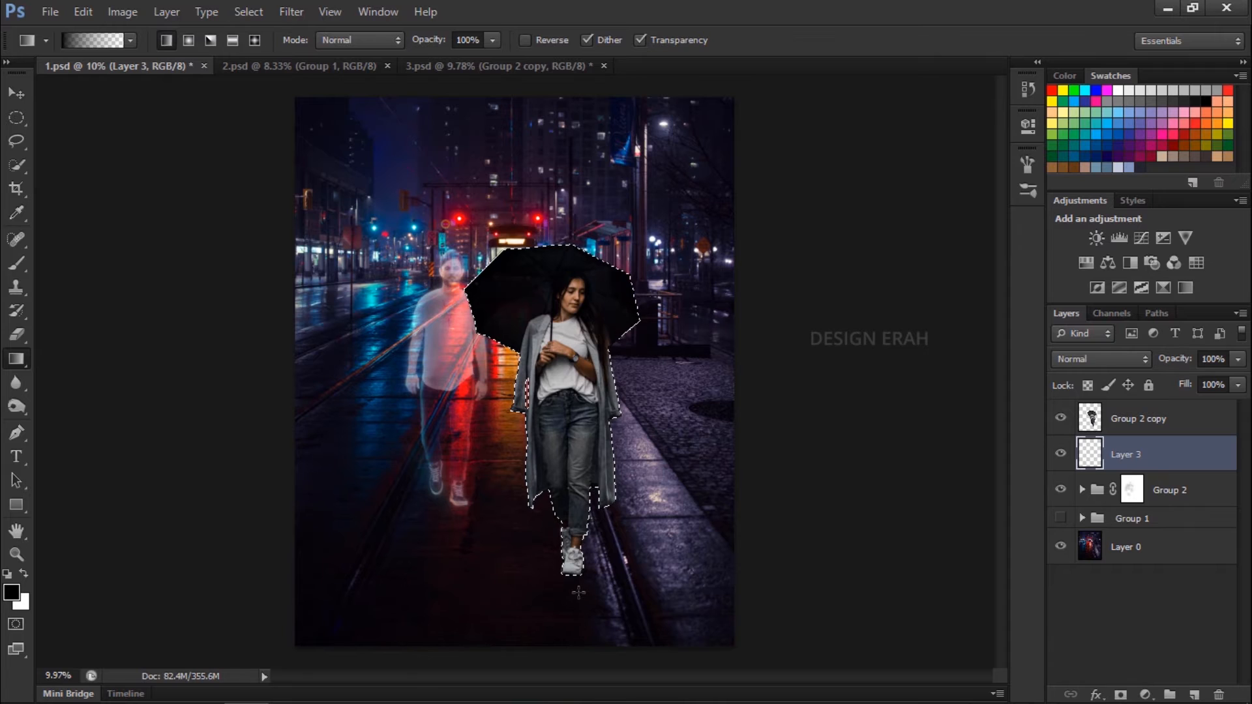
{"action": "scroll", "coordinate": [565, 630], "scroll_direction": "down", "scroll_amount": 2}
{"action": "left_click_drag", "start_coordinate": [565, 630], "coordinate": [565, 394]}
{"action": "left_click", "coordinate": [16, 119]}
{"action": "key", "text": "ctrl+d"}
{"action": "left_click", "coordinate": [19, 94]}
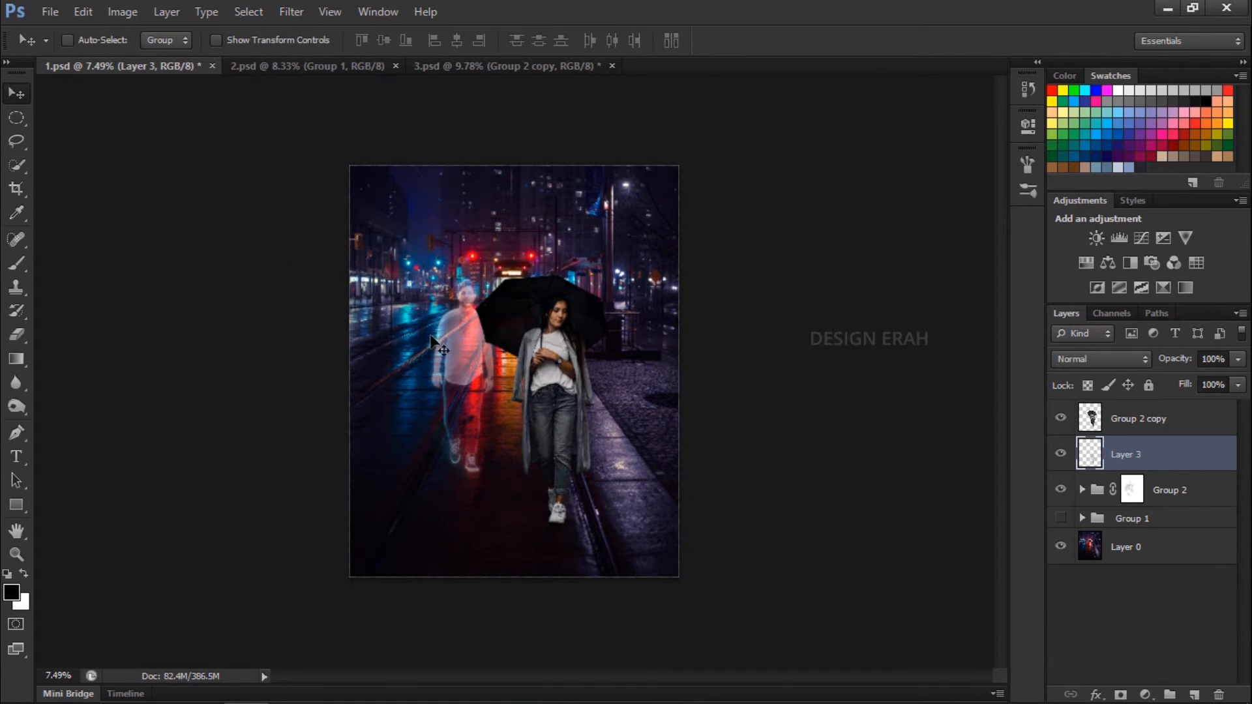
Transform the black silhouette into a cast shadow lying on the street beside the woman's shoes, and nudge it into place
{"action": "scroll", "coordinate": [608, 405], "scroll_direction": "up", "scroll_amount": 5}
{"action": "scroll", "coordinate": [608, 406], "scroll_direction": "down", "scroll_amount": 2}
{"action": "key", "text": "alt"}
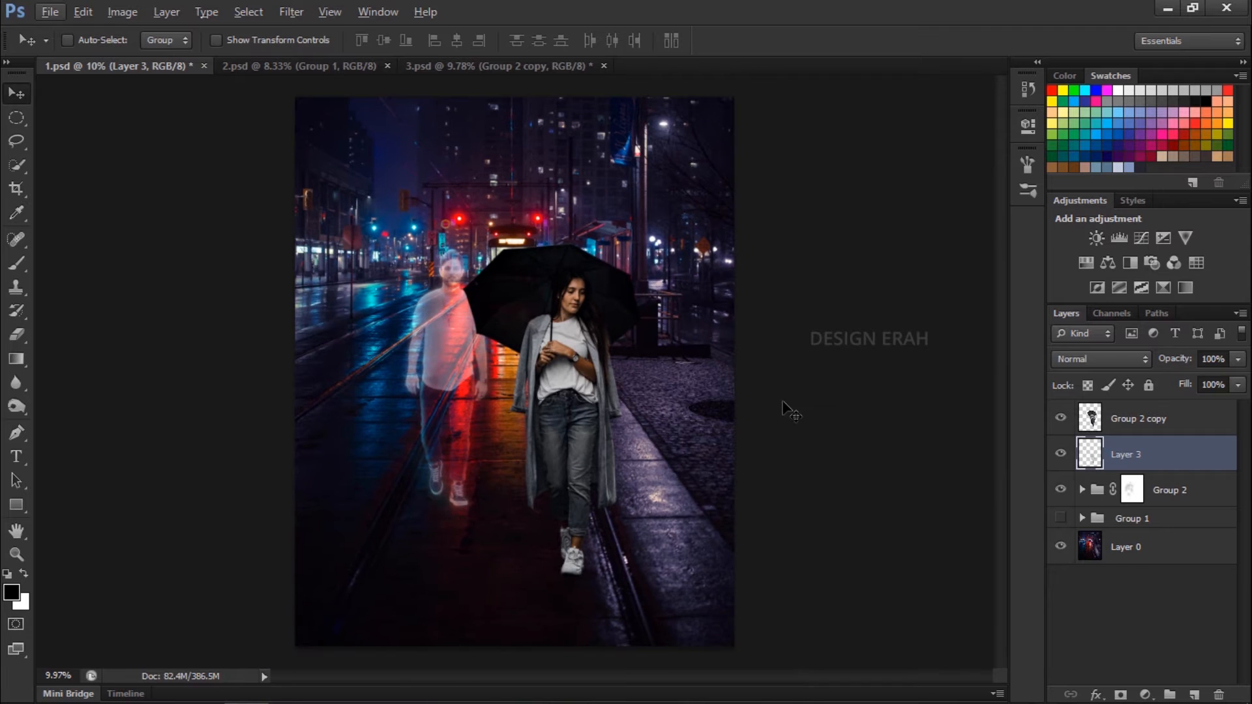
{"action": "key", "text": "ctrl+t"}
{"action": "left_click_drag", "start_coordinate": [555, 337], "coordinate": [506, 496]}
{"action": "key", "text": "Return"}
{"action": "scroll", "coordinate": [593, 594], "scroll_direction": "up", "scroll_amount": 5}
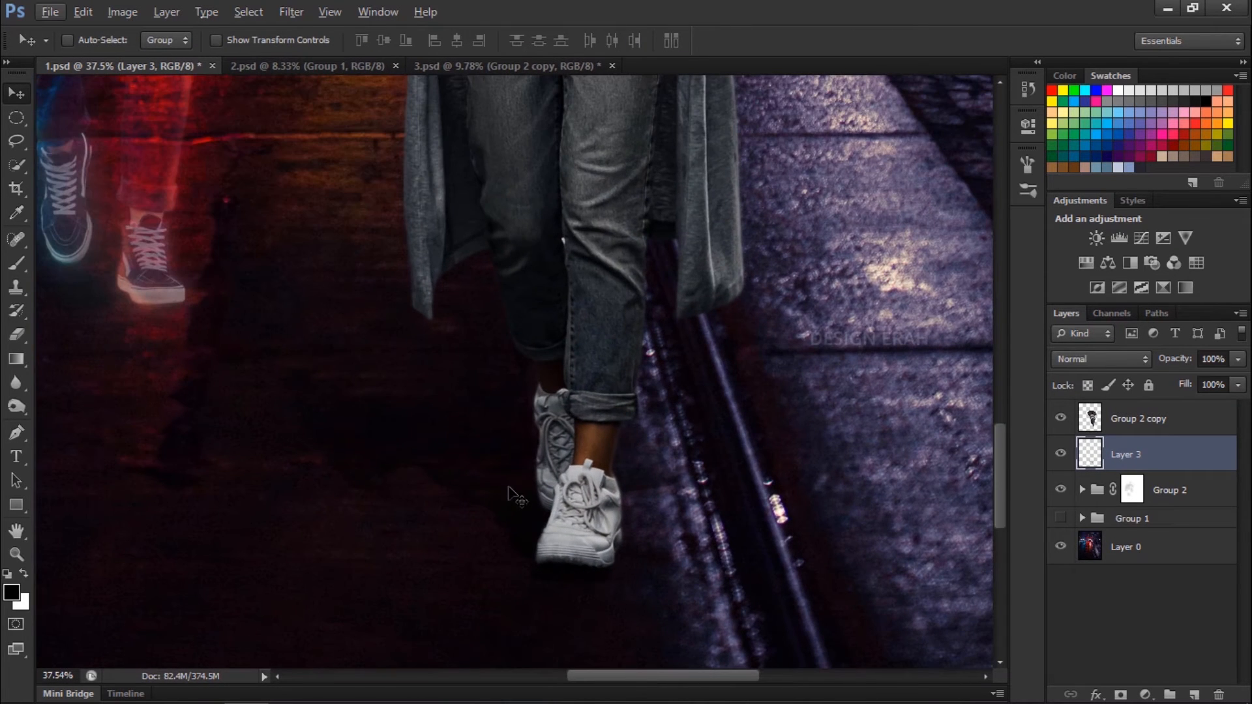
{"action": "mouse_move", "coordinate": [508, 488]}
{"action": "left_mouse_down"}
{"action": "mouse_move", "coordinate": [498, 479]}
{"action": "mouse_move", "coordinate": [509, 485]}
{"action": "left_mouse_up"}
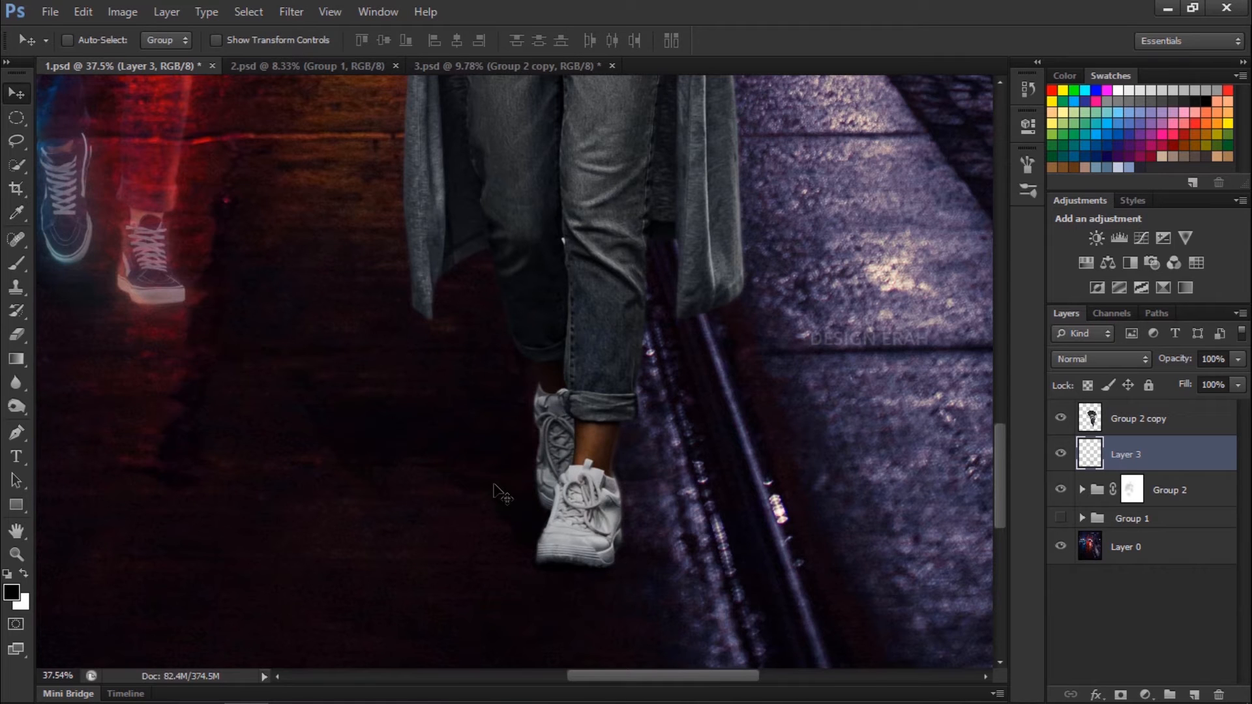
Soften the woman's cast shadow on Layer 3 with a Gaussian Blur and set the layer's opacity to 91%
{"action": "left_click", "coordinate": [287, 12]}
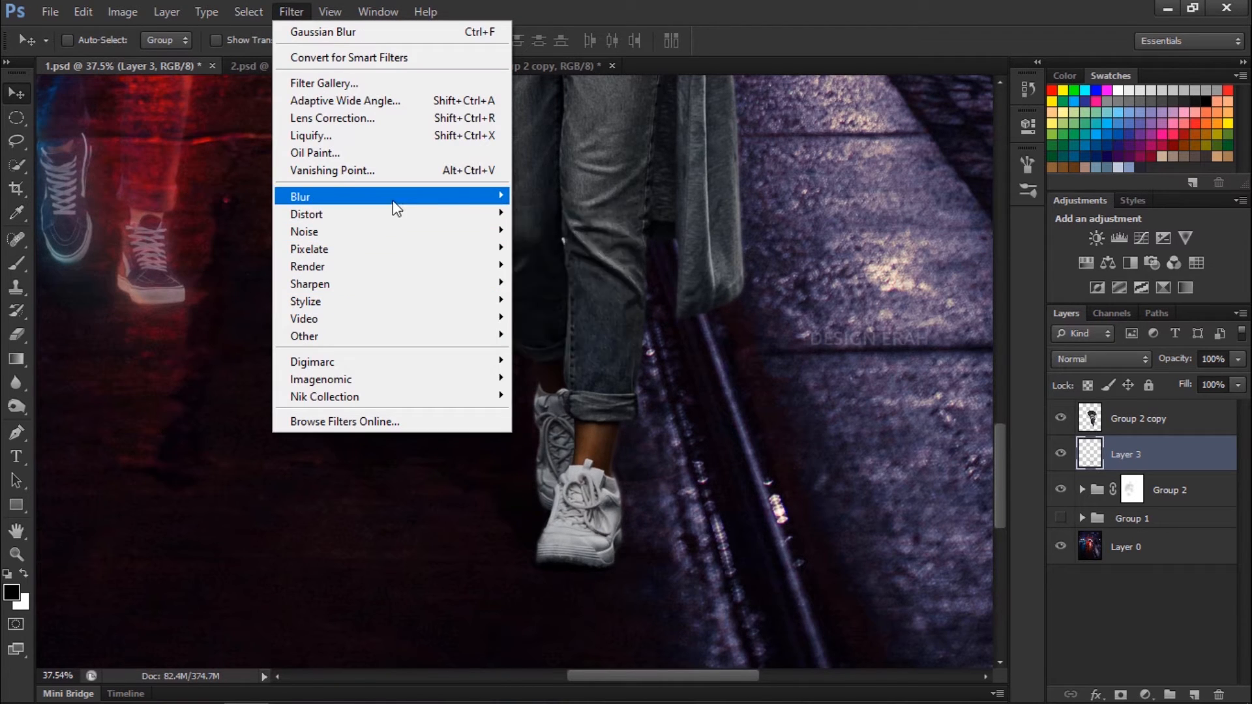
{"action": "mouse_move", "coordinate": [391, 197]}
{"action": "left_click", "coordinate": [574, 326]}
{"action": "left_click_drag", "start_coordinate": [927, 403], "coordinate": [883, 404]}
{"action": "left_click", "coordinate": [1062, 160]}
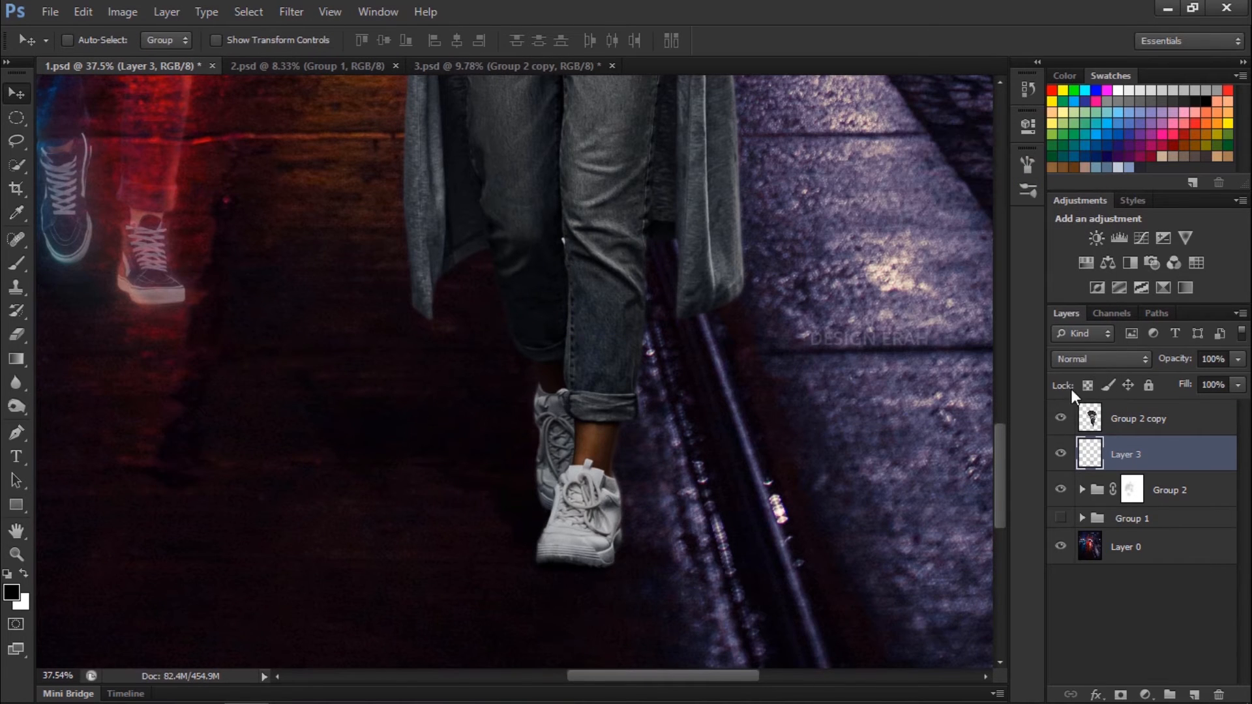
{"action": "left_click_drag", "start_coordinate": [1177, 363], "coordinate": [1154, 362]}
{"action": "key", "text": "ctrl+0"}
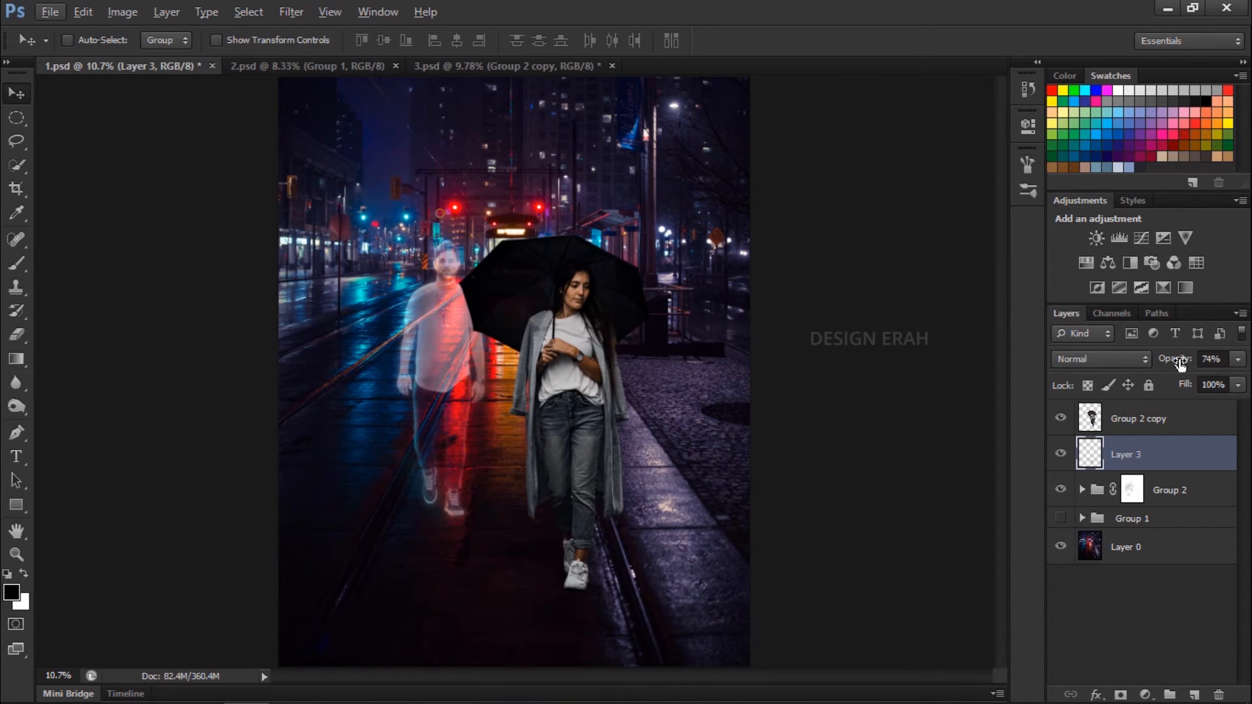
{"action": "type", "text": "91"}
{"action": "key", "text": "Return"}
Add a Brightness/Contrast adjustment clipped to the woman's layer, lowering brightness to about -52 and slightly raising contrast
{"action": "left_click", "coordinate": [1126, 424]}
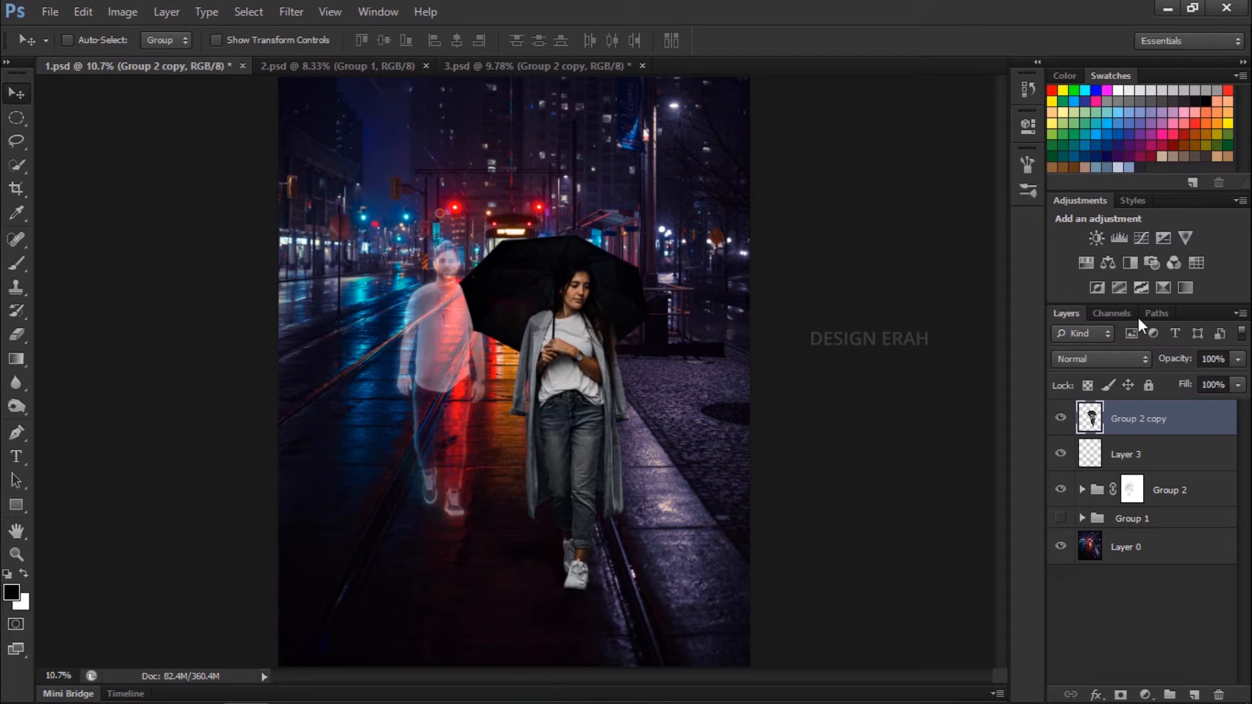
{"action": "left_click", "coordinate": [1098, 239]}
{"action": "left_click", "coordinate": [1216, 433], "text": "alt"}
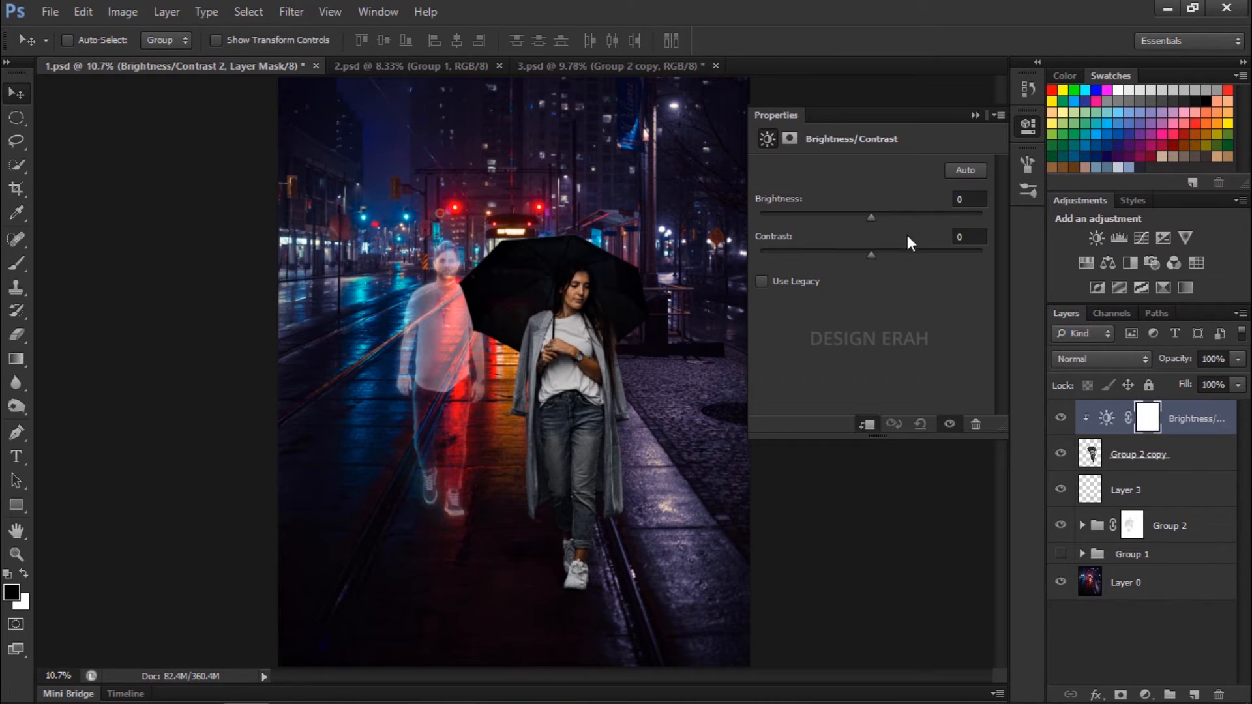
{"action": "left_click_drag", "start_coordinate": [872, 217], "coordinate": [832, 217]}
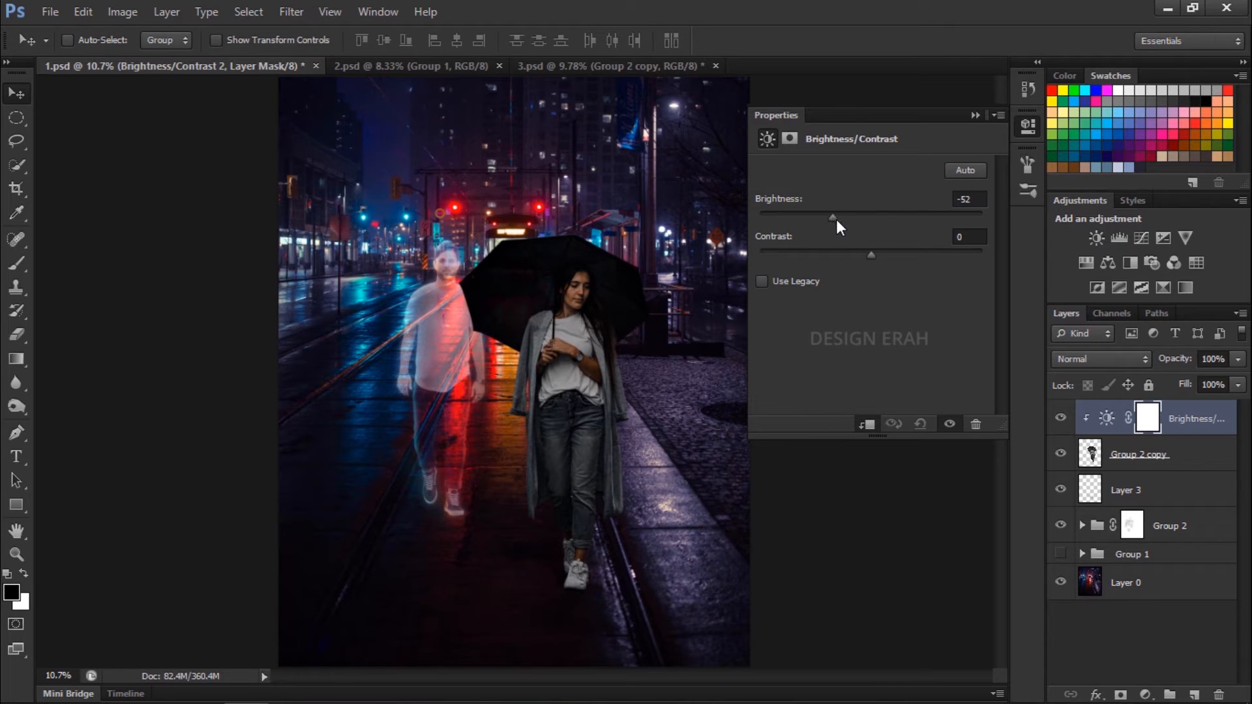
{"action": "left_click_drag", "start_coordinate": [871, 253], "coordinate": [882, 259]}
{"action": "left_click_drag", "start_coordinate": [835, 218], "coordinate": [834, 218]}
{"action": "left_click", "coordinate": [1028, 126]}
Load the woman's outline as a selection and add an empty layer above her Brightness/Contrast adjustment
{"action": "left_click", "coordinate": [1137, 487]}
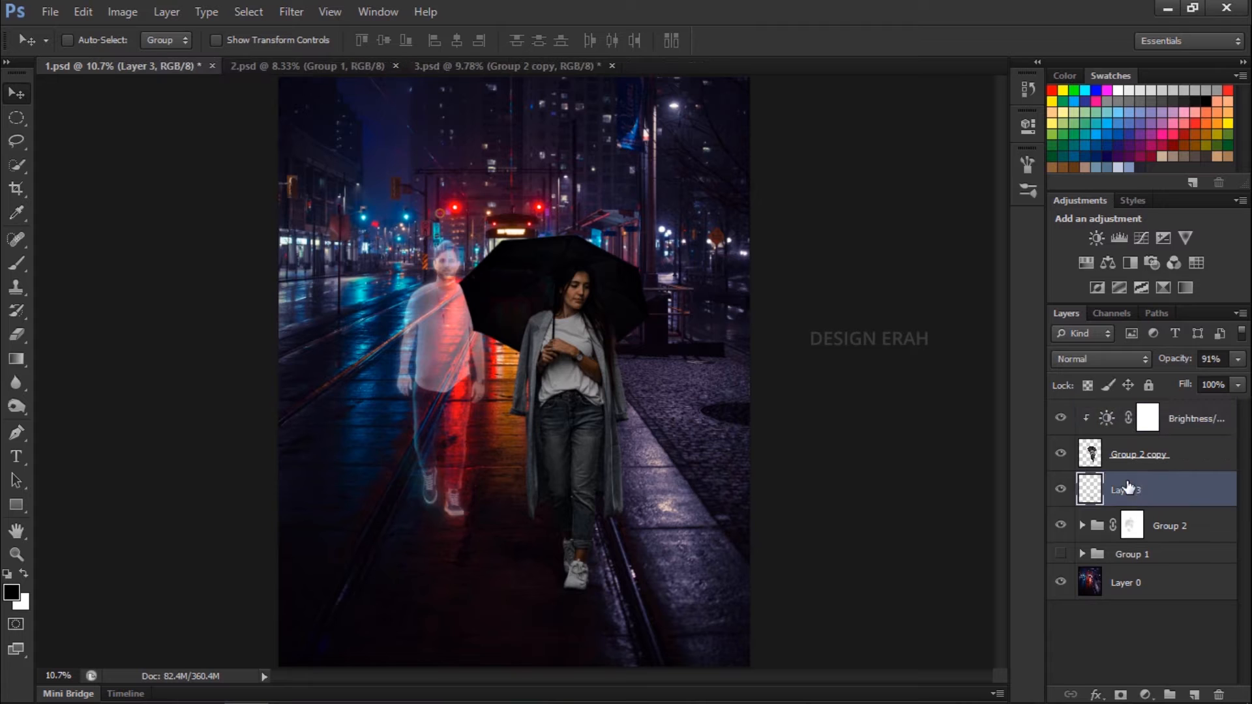
{"action": "left_click", "coordinate": [1090, 456], "text": "ctrl"}
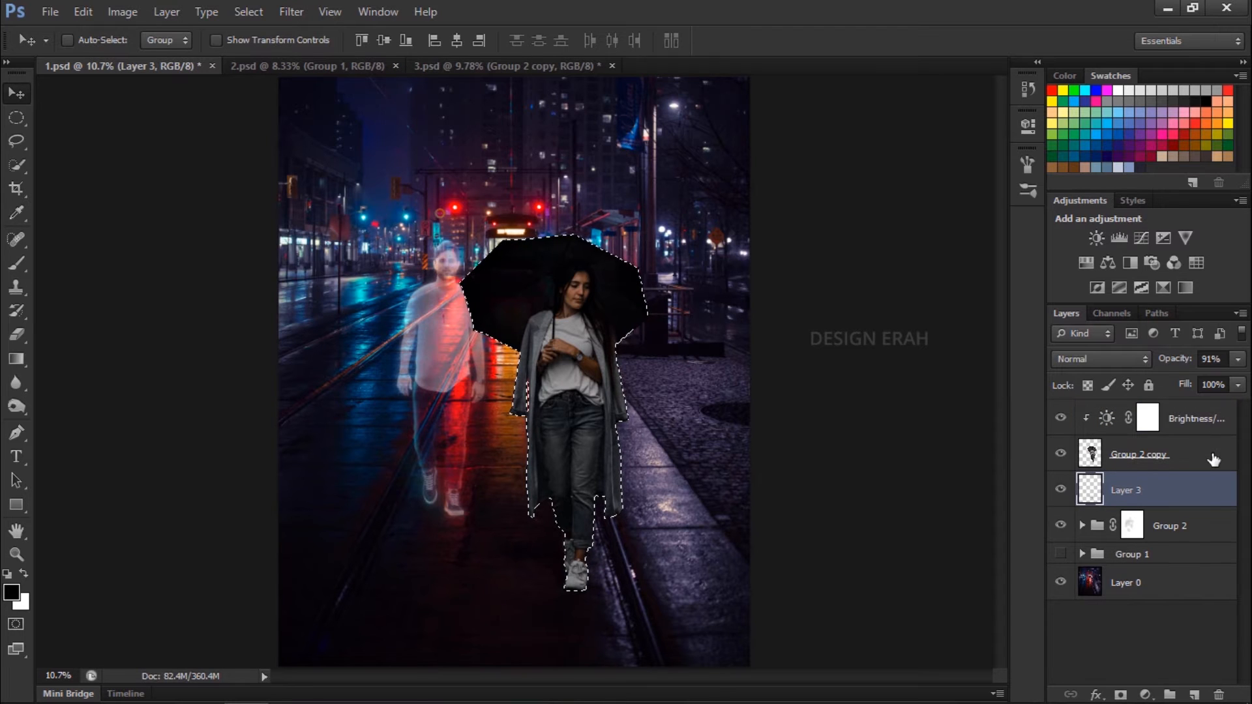
{"action": "left_click", "coordinate": [1213, 419]}
{"action": "left_click", "coordinate": [1192, 695]}
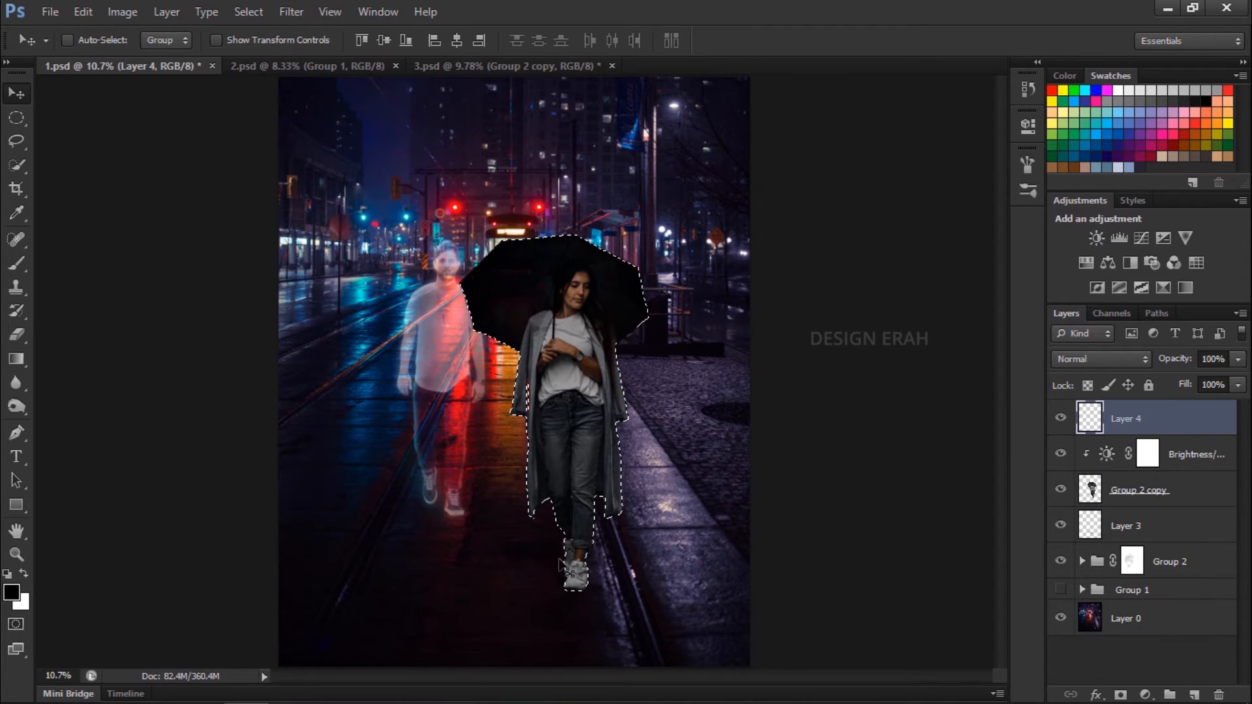
Fill the selected outline with a linear black-to-transparent gradient rising from below her feet, deselect it, and set the layer's opacity to 36%
{"action": "left_click", "coordinate": [16, 359]}
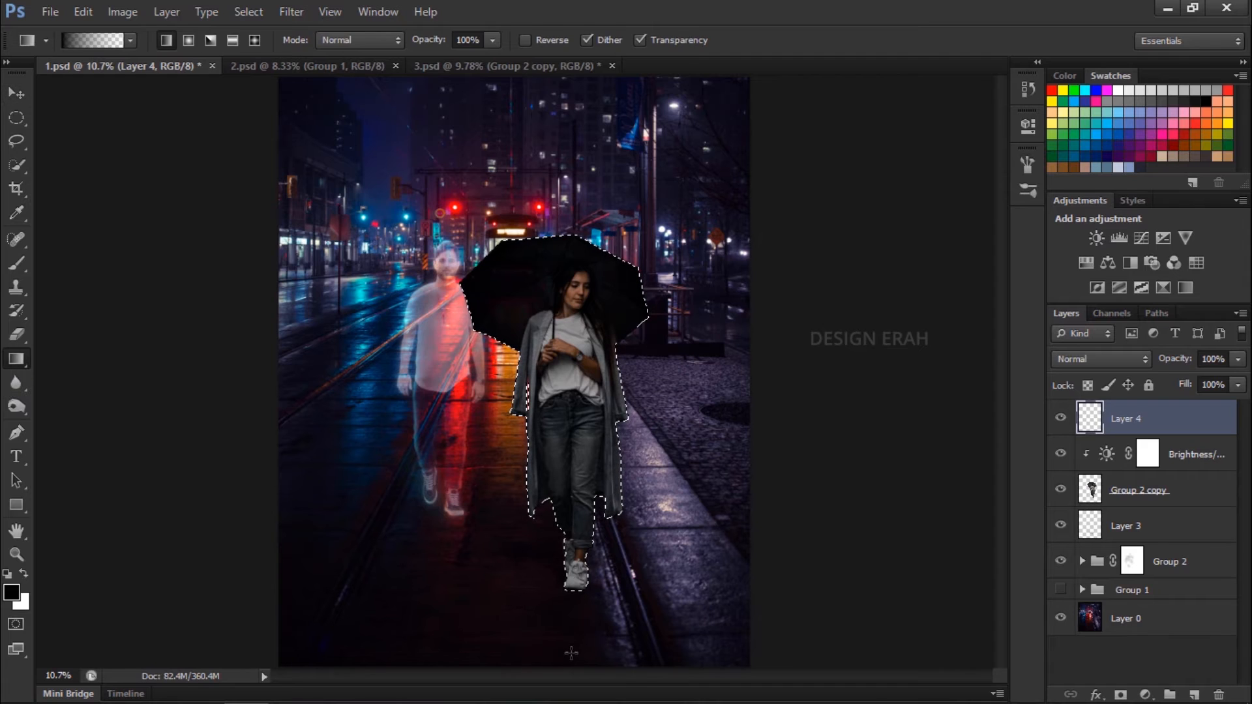
{"action": "left_click_drag", "start_coordinate": [577, 649], "coordinate": [588, 444]}
{"action": "scroll", "coordinate": [588, 445], "scroll_direction": "down", "scroll_amount": 2}
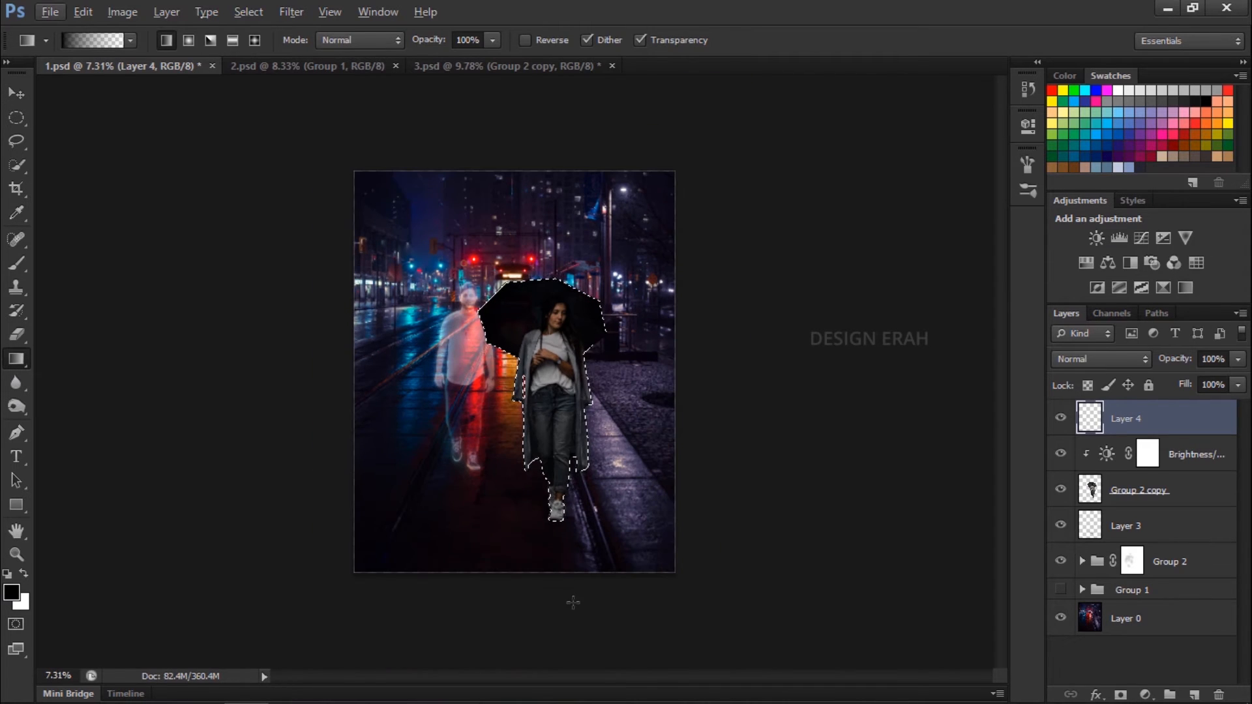
{"action": "left_click_drag", "start_coordinate": [556, 656], "coordinate": [555, 382]}
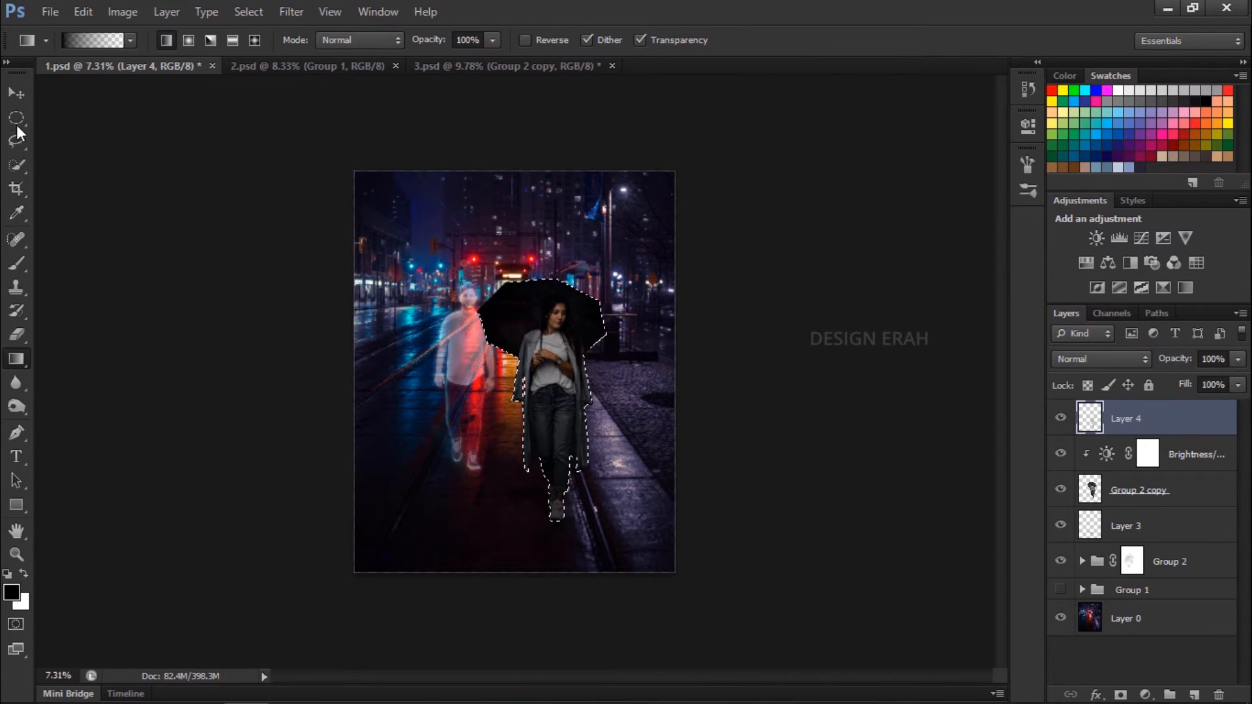
{"action": "key", "text": "ctrl+d"}
{"action": "key", "text": "m"}
{"action": "scroll", "coordinate": [515, 372], "scroll_direction": "up", "scroll_amount": 2}
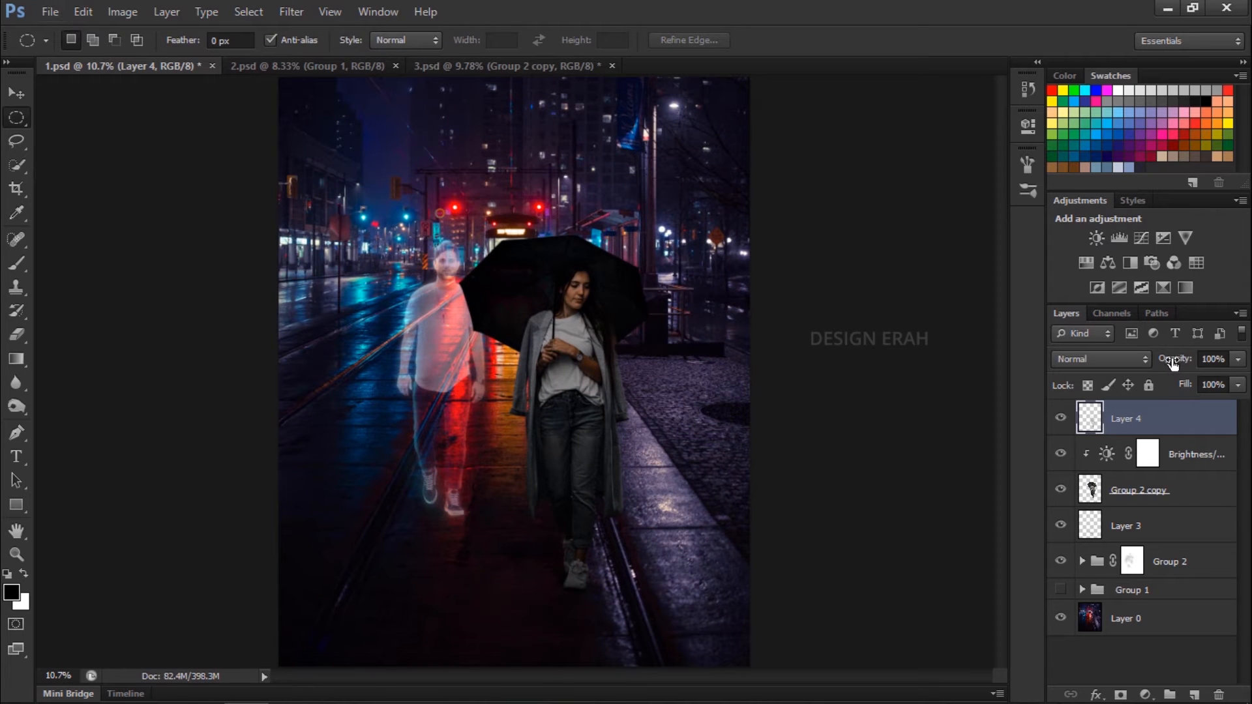
{"action": "left_click_drag", "start_coordinate": [1171, 364], "coordinate": [1121, 364]}
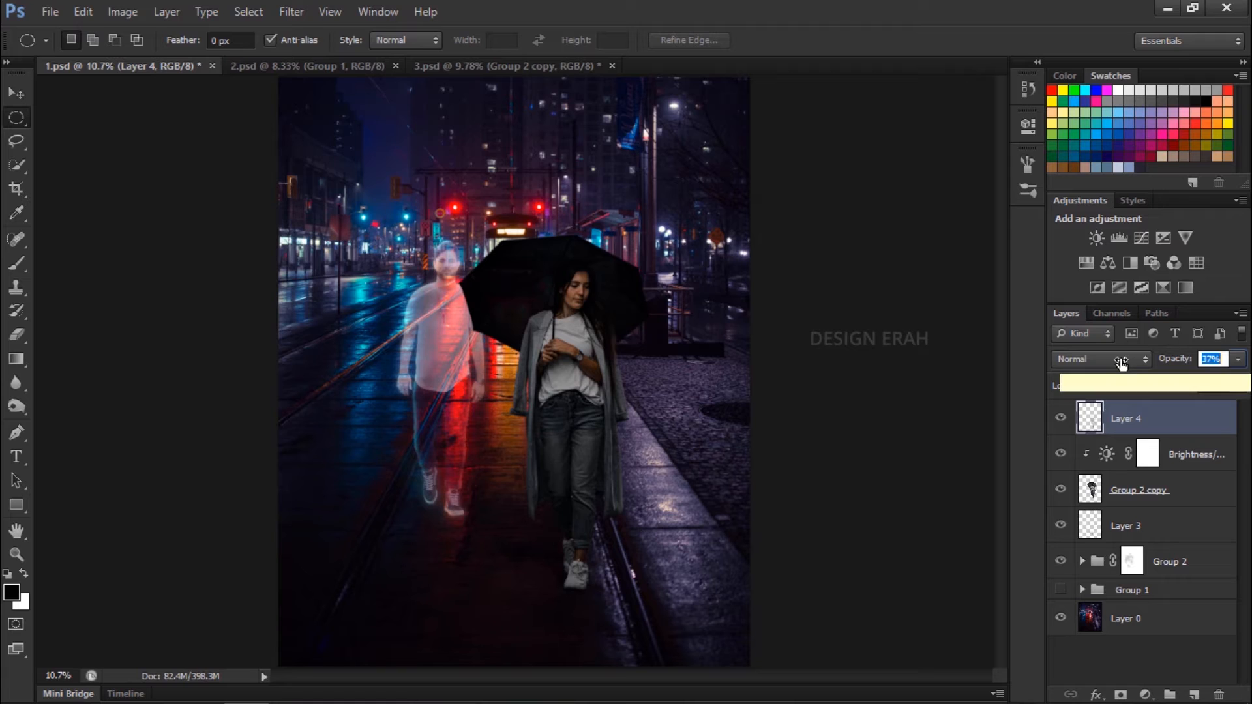
{"action": "key", "text": "v"}
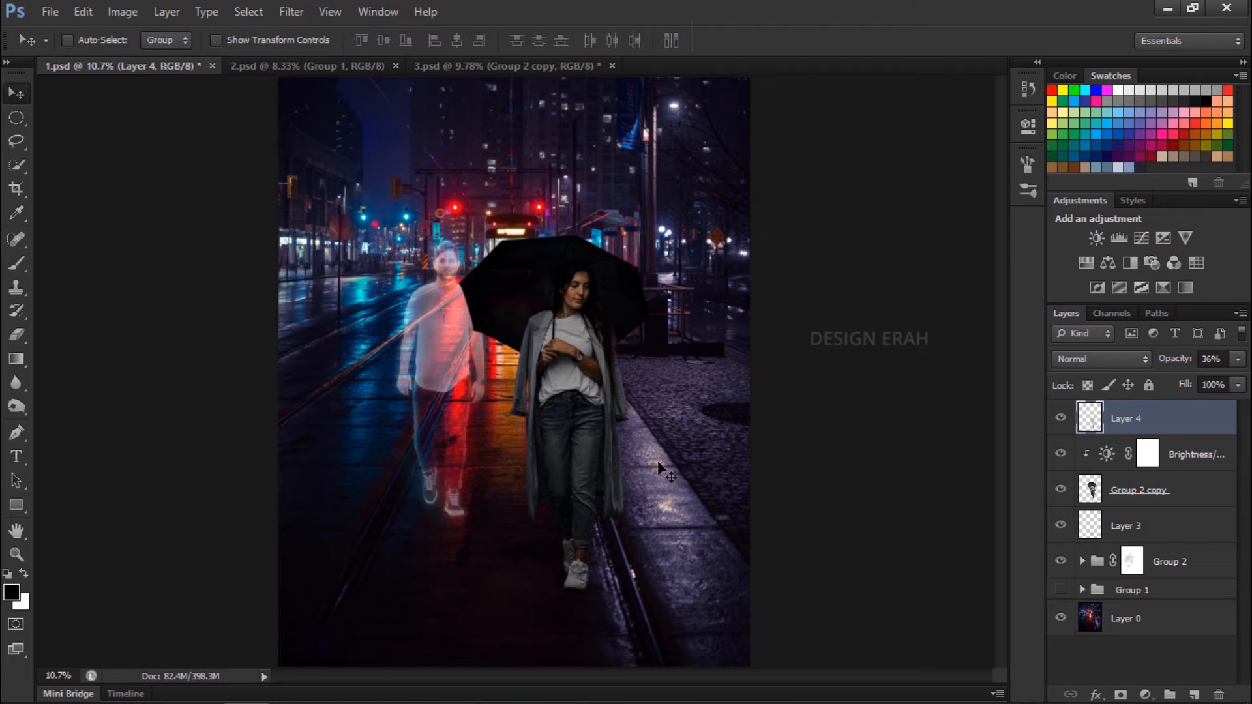
Add a Color Balance adjustment clipped to the woman's layer, adjusting midtones and shadows and setting highlights to +7, -6 and +1
{"action": "left_click", "coordinate": [1198, 456]}
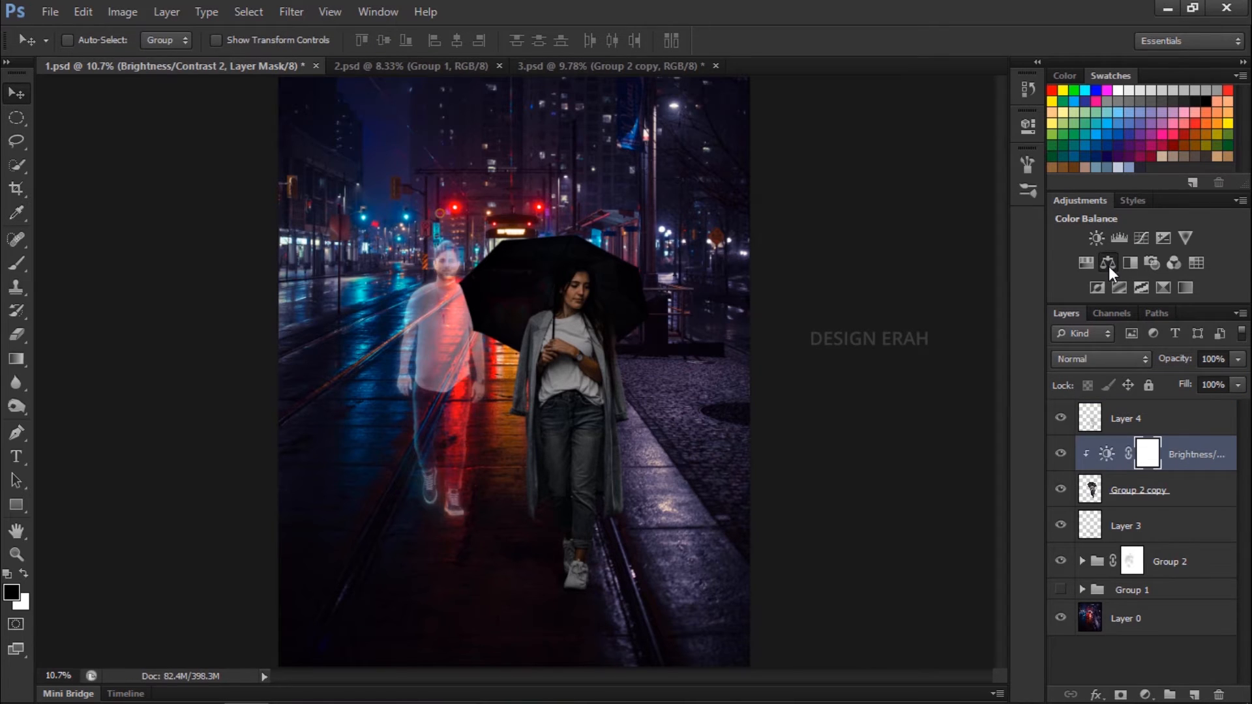
{"action": "left_click", "coordinate": [1109, 264]}
{"action": "left_click", "coordinate": [1213, 471], "text": "alt"}
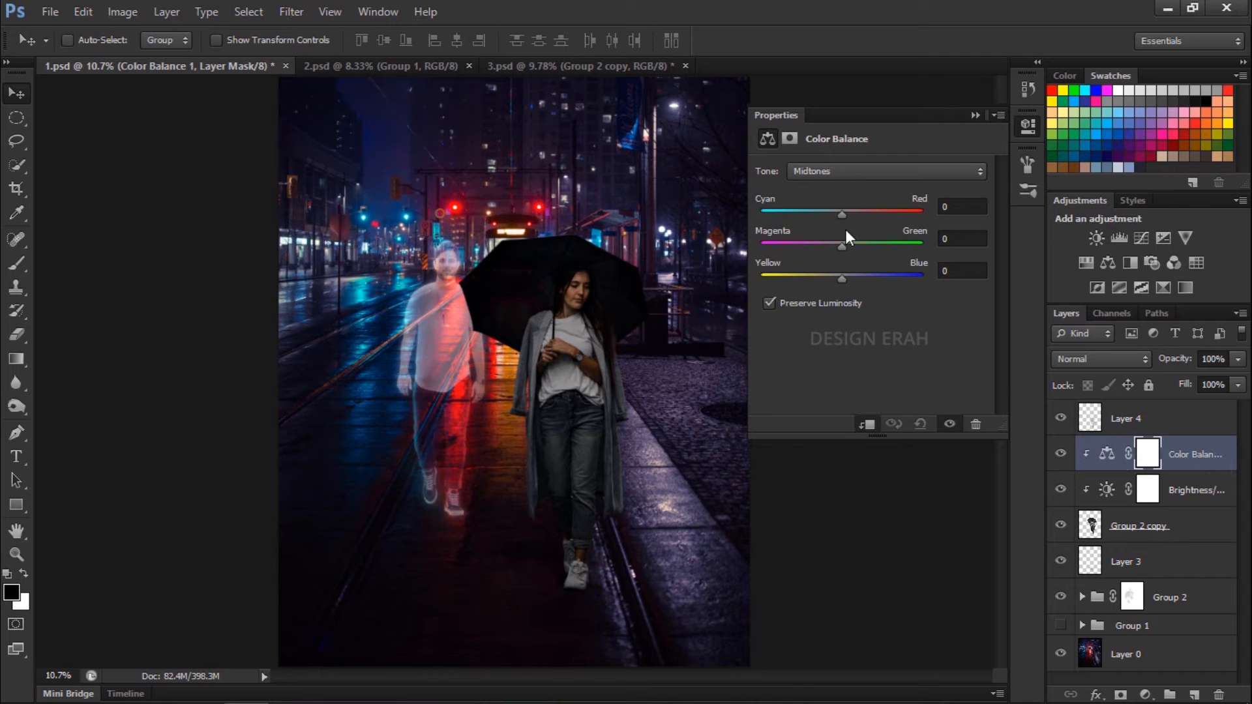
{"action": "left_click_drag", "start_coordinate": [840, 214], "coordinate": [843, 279]}
{"action": "left_click", "coordinate": [855, 171]}
{"action": "left_click", "coordinate": [856, 216]}
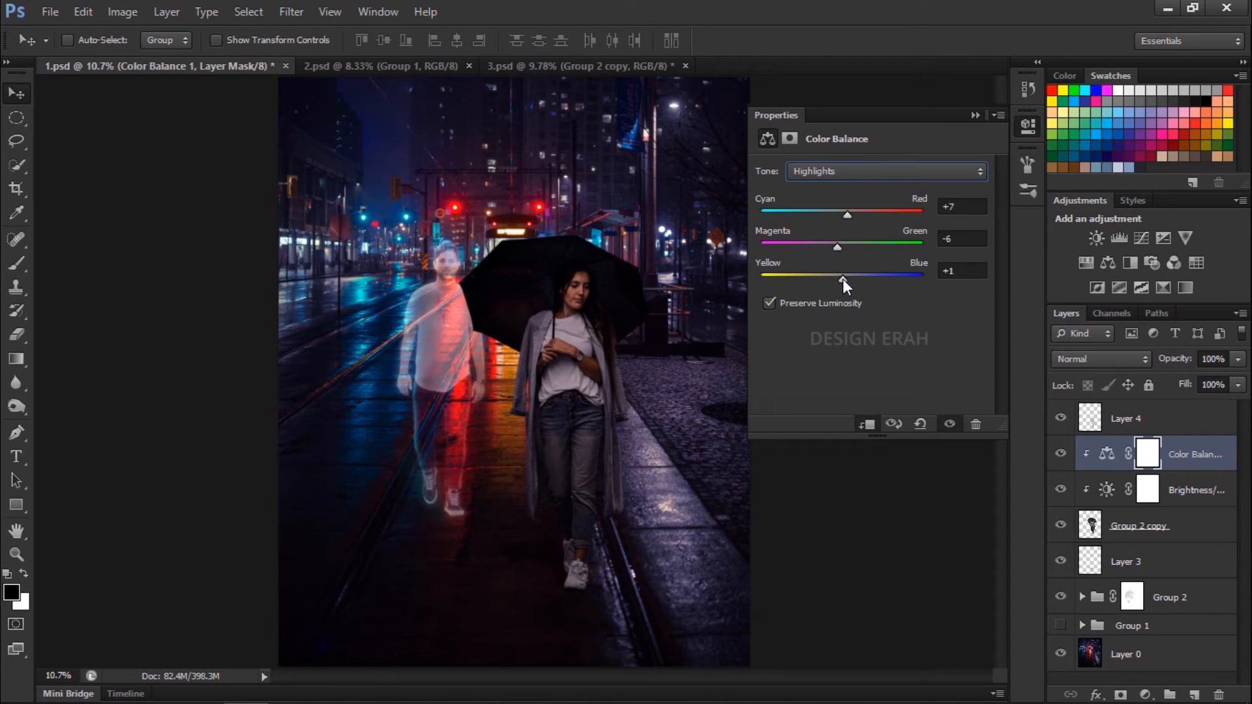
{"action": "left_click", "coordinate": [874, 171]}
{"action": "left_click", "coordinate": [848, 187]}
{"action": "left_click_drag", "start_coordinate": [831, 214], "coordinate": [840, 277]}
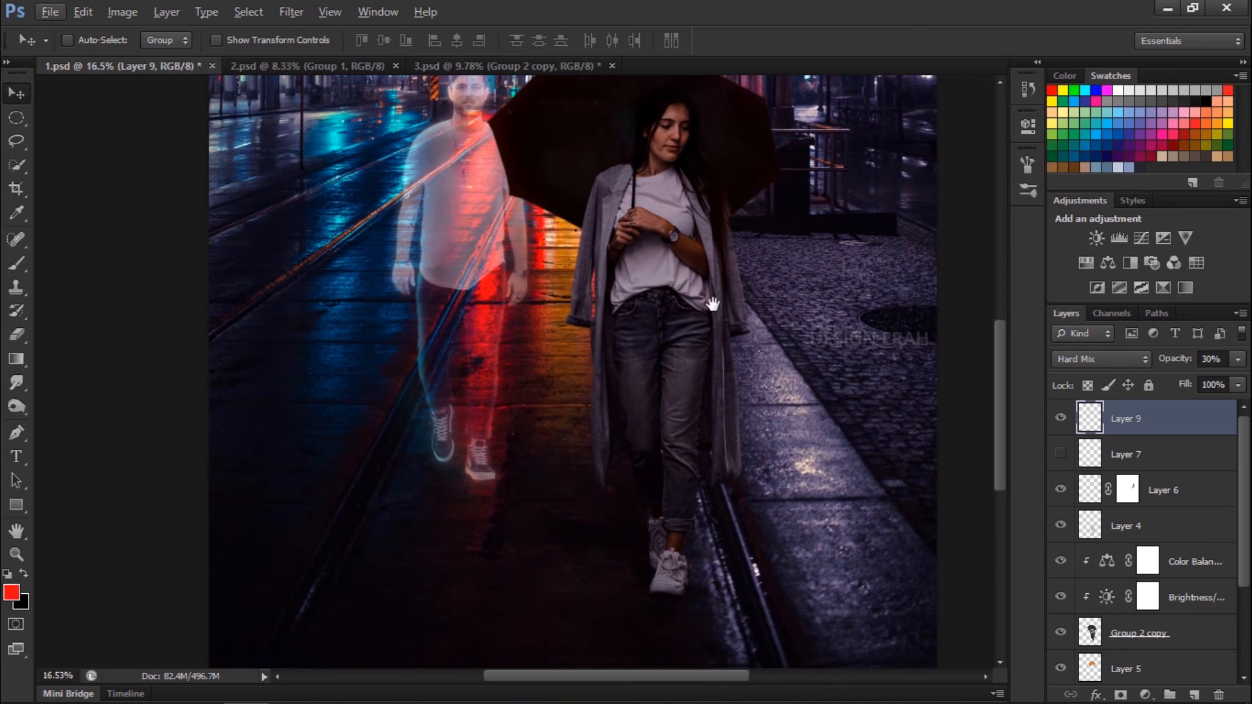
Load the woman's outline as a selection with Layer 9 active, and reduce the red brush to 300 px
{"action": "left_click_drag", "start_coordinate": [713, 304], "coordinate": [637, 305]}
{"action": "scroll", "coordinate": [519, 262], "scroll_direction": "up", "scroll_amount": 10}
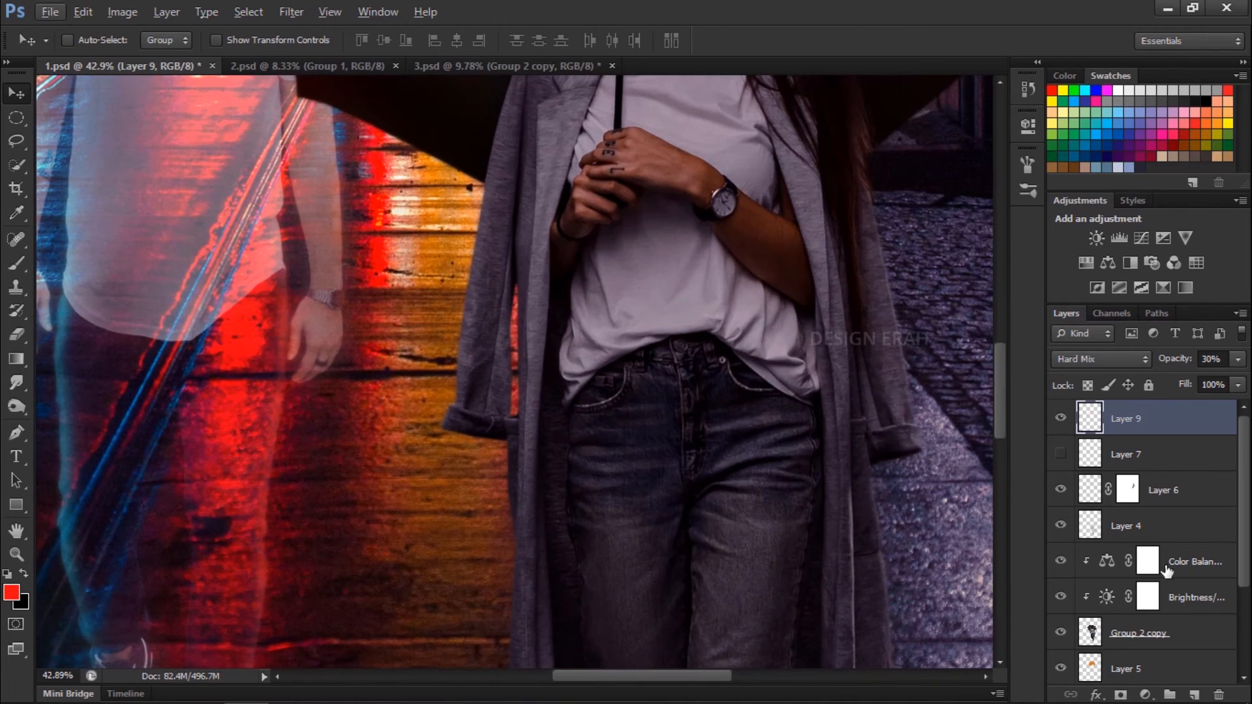
{"action": "left_click", "coordinate": [1091, 633], "text": "ctrl"}
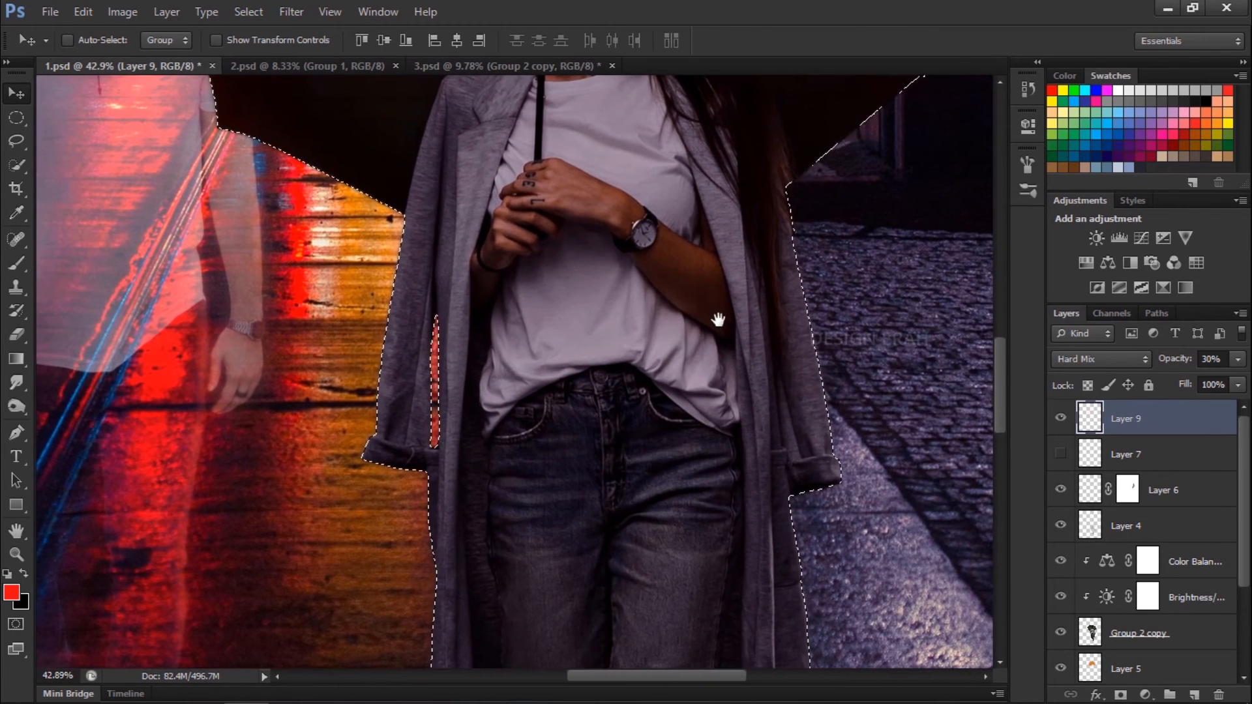
{"action": "left_click", "coordinate": [17, 264]}
{"action": "scroll", "coordinate": [326, 294], "scroll_direction": "down", "scroll_amount": 2}
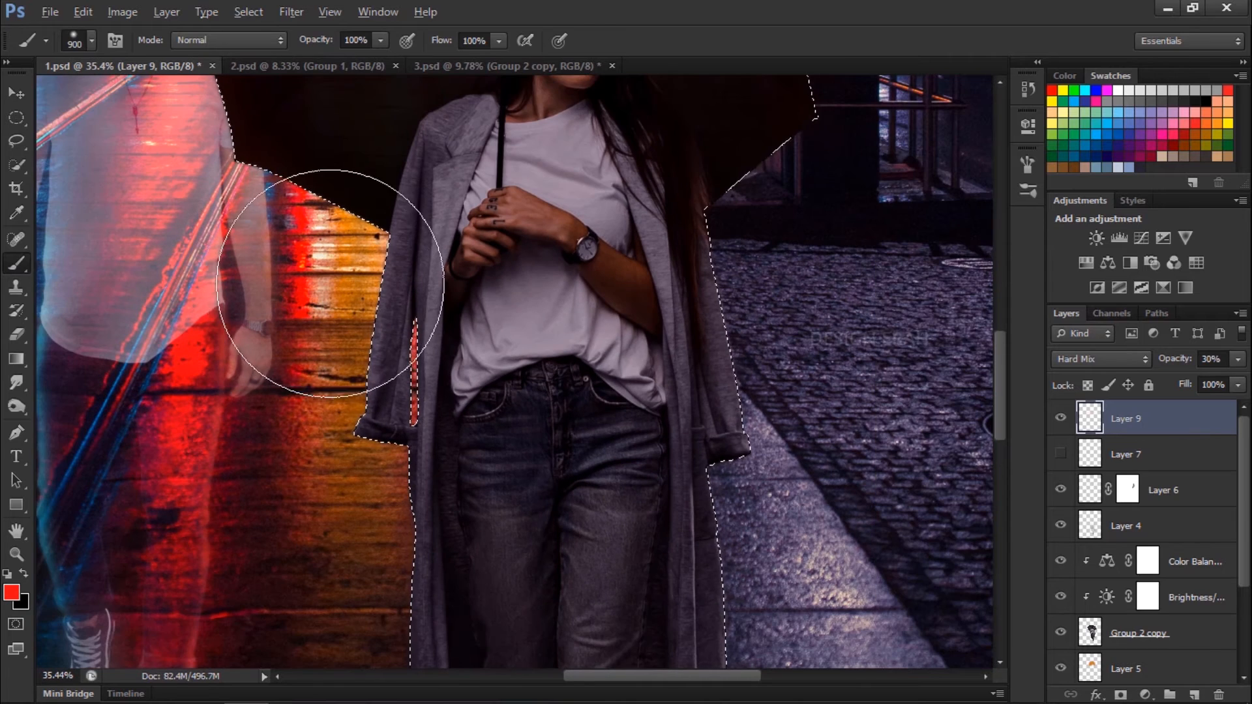
{"action": "key", "text": "bracketleft"}
{"action": "key", "text": "bracketleft"}
{"action": "key", "text": "bracketleft"}
{"action": "key", "text": "bracketleft"}
{"action": "key", "text": "bracketleft"}
{"action": "key", "text": "bracketleft"}
{"action": "key", "text": "bracketleft"}
{"action": "key", "text": "bracketleft"}
{"action": "key", "text": "bracketleft"}
{"action": "key", "text": "bracketleft"}
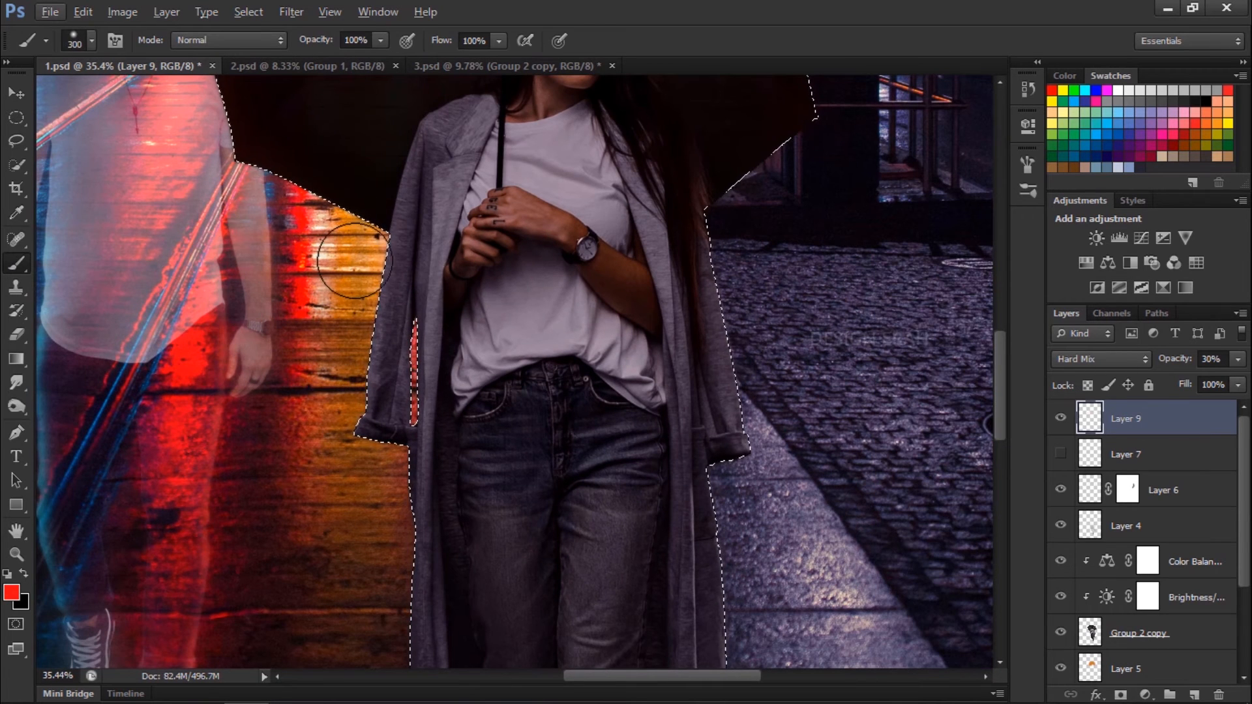
Paint a red rim light with a 150 px brush along the woman's sleeve, coat edge, trouser leg and shoes on the side facing the man
{"action": "mouse_move", "coordinate": [372, 244]}
{"action": "left_mouse_down"}
{"action": "mouse_move", "coordinate": [463, 221]}
{"action": "mouse_move", "coordinate": [447, 320]}
{"action": "left_mouse_up"}
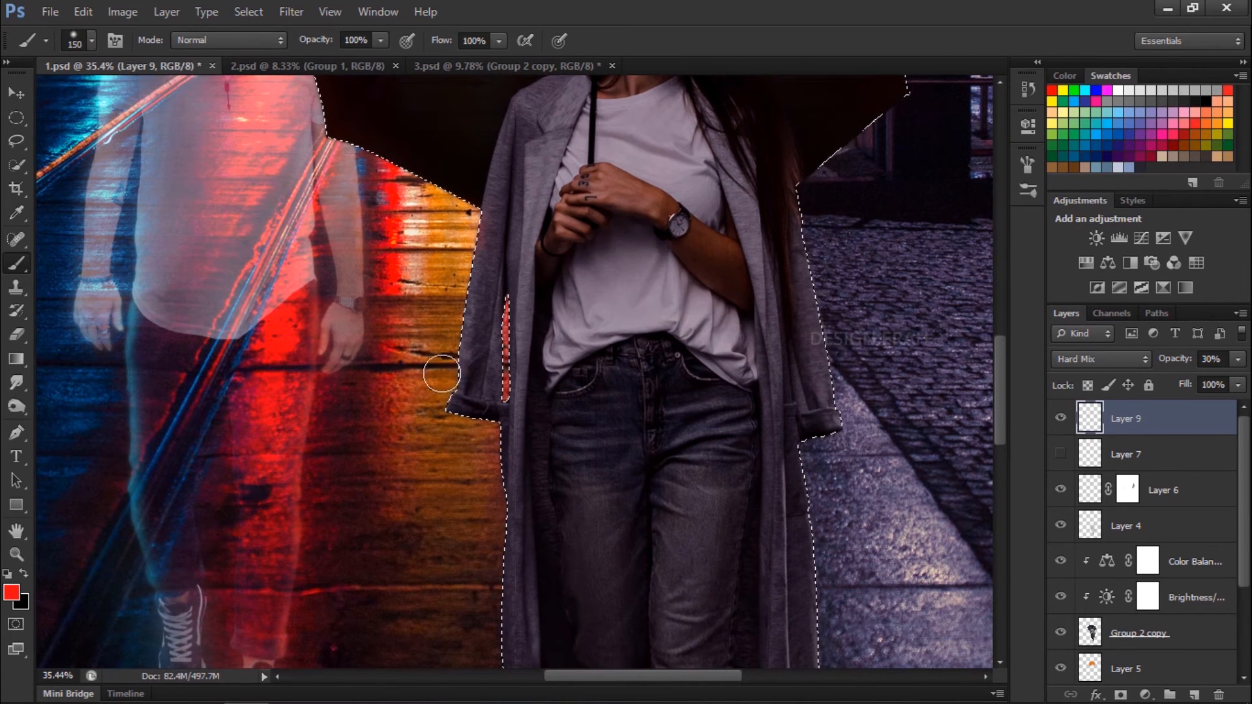
{"action": "mouse_move", "coordinate": [436, 400]}
{"action": "left_mouse_down"}
{"action": "mouse_move", "coordinate": [484, 436]}
{"action": "mouse_move", "coordinate": [467, 471]}
{"action": "mouse_move", "coordinate": [489, 353]}
{"action": "left_mouse_up"}
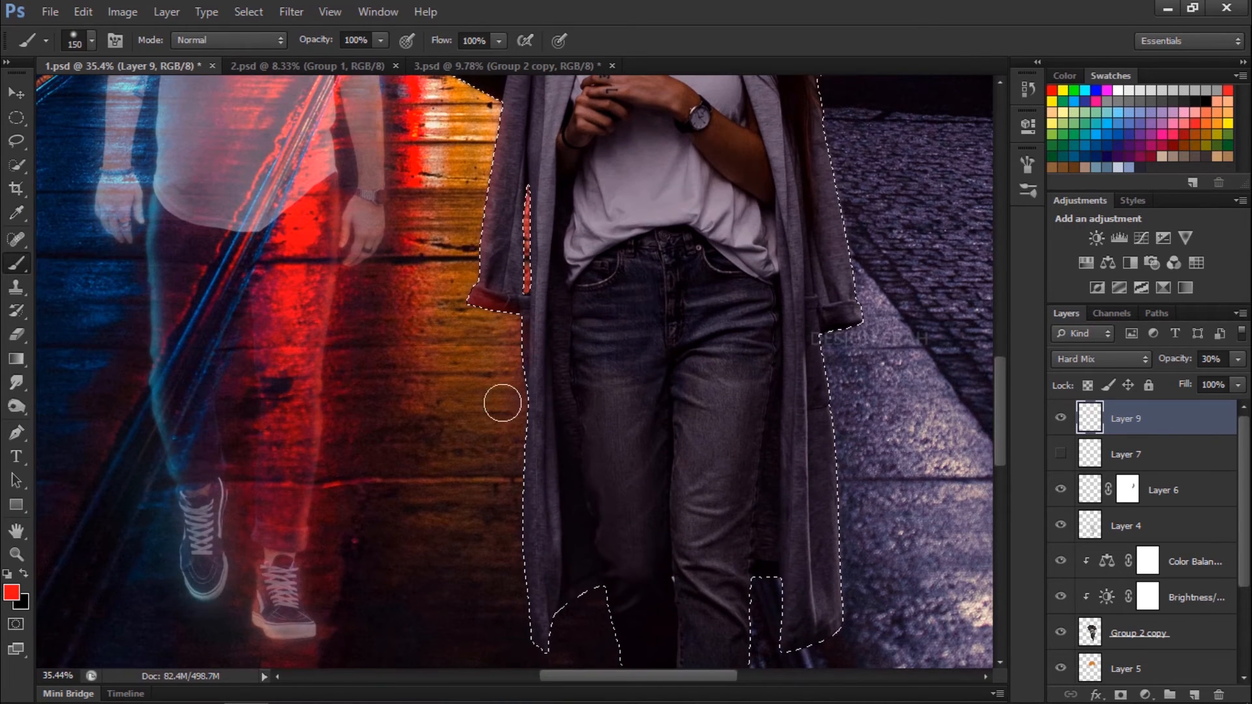
{"action": "left_click_drag", "start_coordinate": [503, 508], "coordinate": [489, 448]}
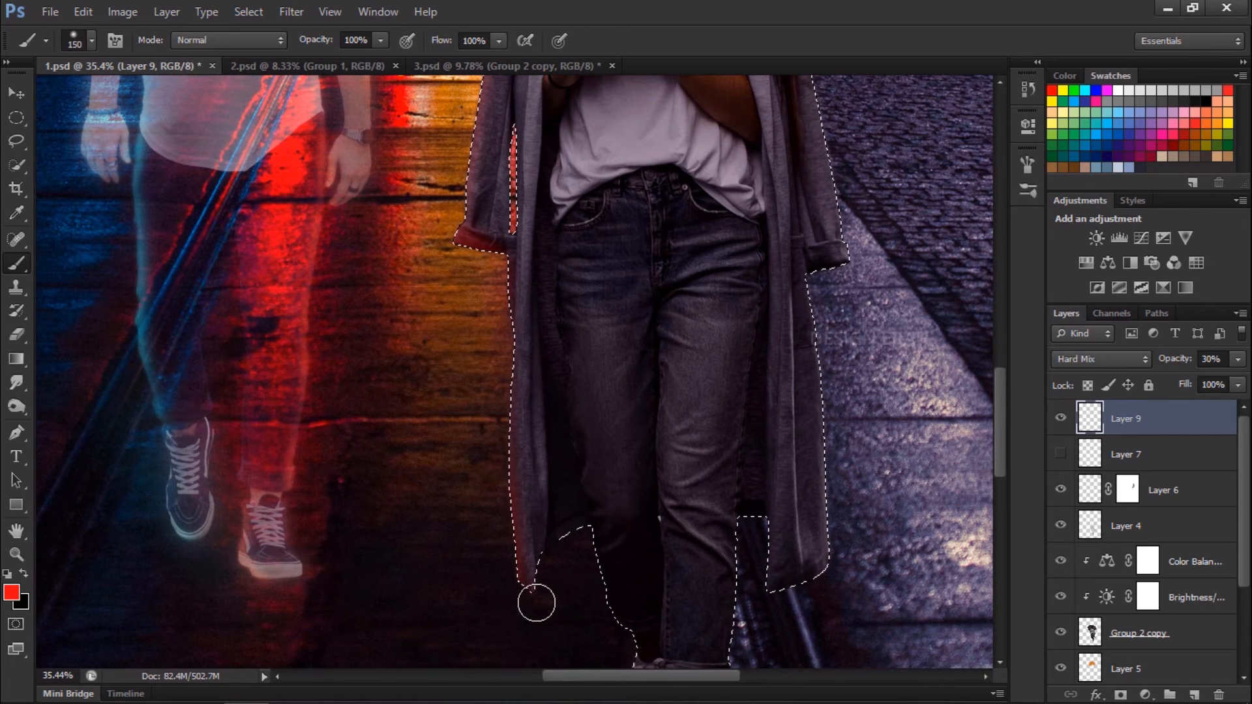
{"action": "mouse_move", "coordinate": [535, 576]}
{"action": "left_mouse_down"}
{"action": "mouse_move", "coordinate": [585, 542]}
{"action": "mouse_move", "coordinate": [523, 437]}
{"action": "mouse_move", "coordinate": [534, 417]}
{"action": "mouse_move", "coordinate": [570, 531]}
{"action": "mouse_move", "coordinate": [548, 512]}
{"action": "mouse_move", "coordinate": [558, 398]}
{"action": "left_mouse_up"}
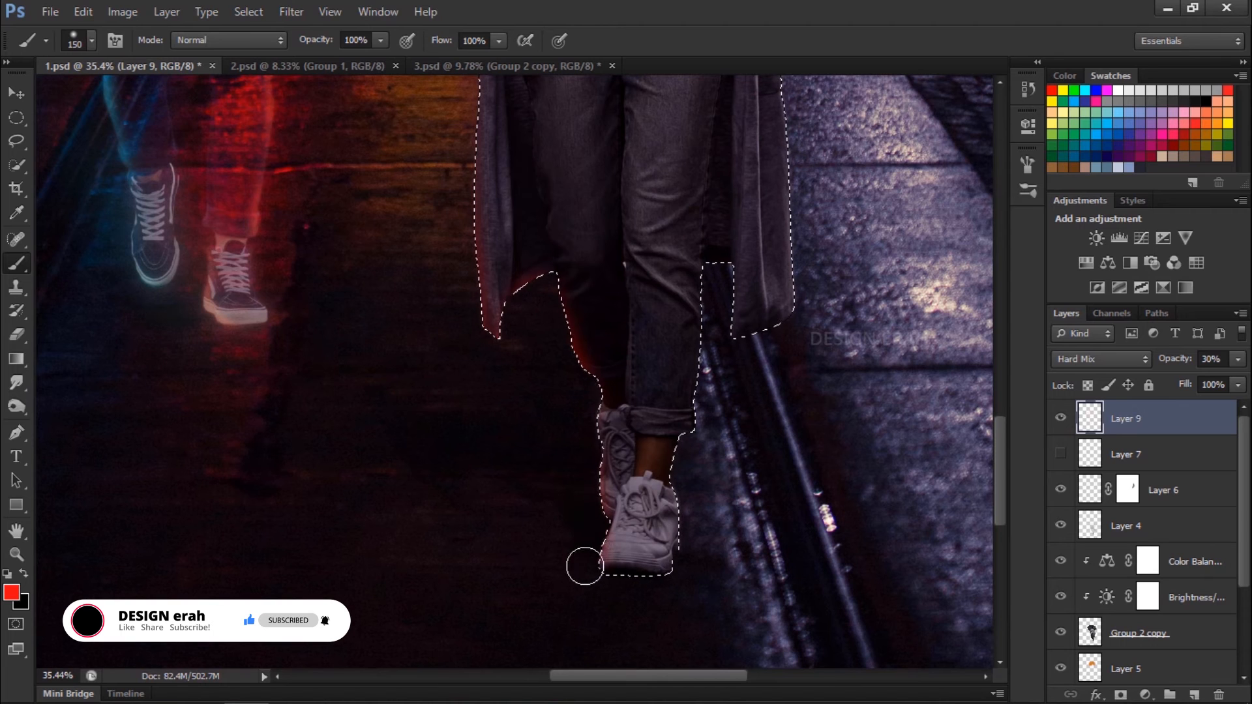
Paint the red rim light along the sleeve cuff, coat edge, hem and trouser leg on the woman's side away from the man
{"action": "key", "text": "ctrl+d"}
{"action": "scroll", "coordinate": [711, 470], "scroll_direction": "down", "scroll_amount": 3}
{"action": "left_click_drag", "start_coordinate": [753, 375], "coordinate": [718, 423]}
{"action": "key", "text": "ctrl+shift+d"}
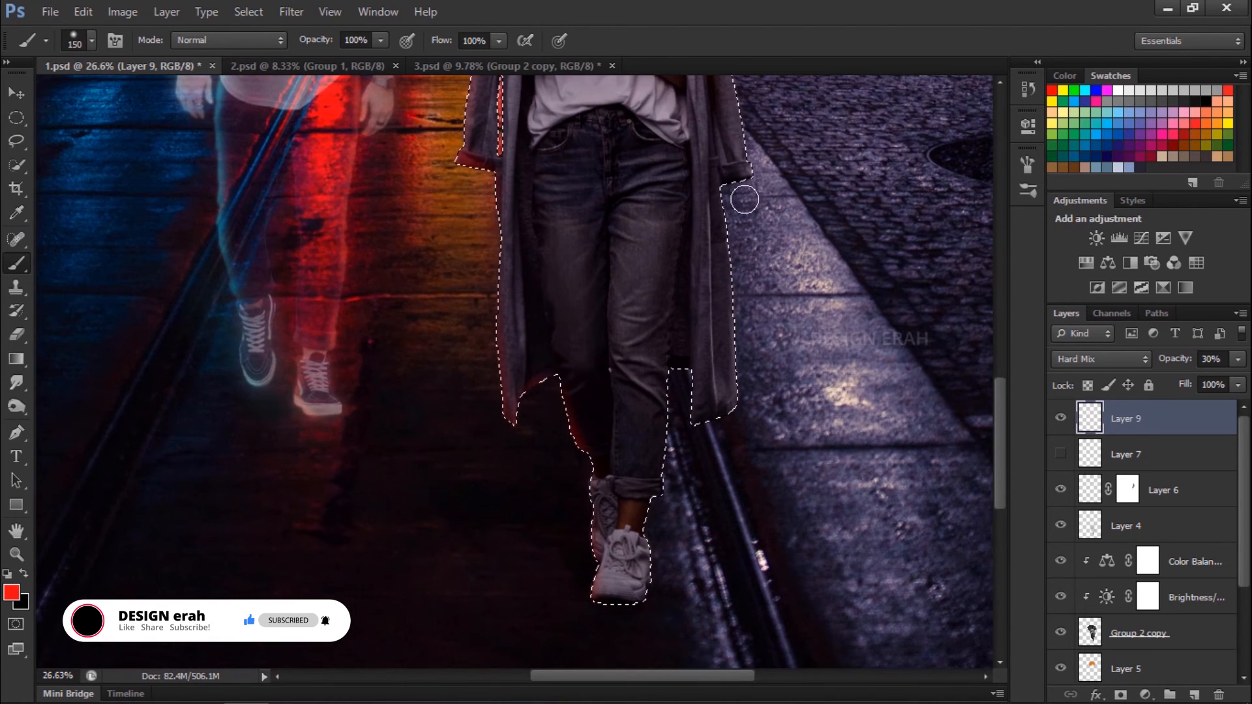
{"action": "left_click_drag", "start_coordinate": [744, 195], "coordinate": [708, 271]}
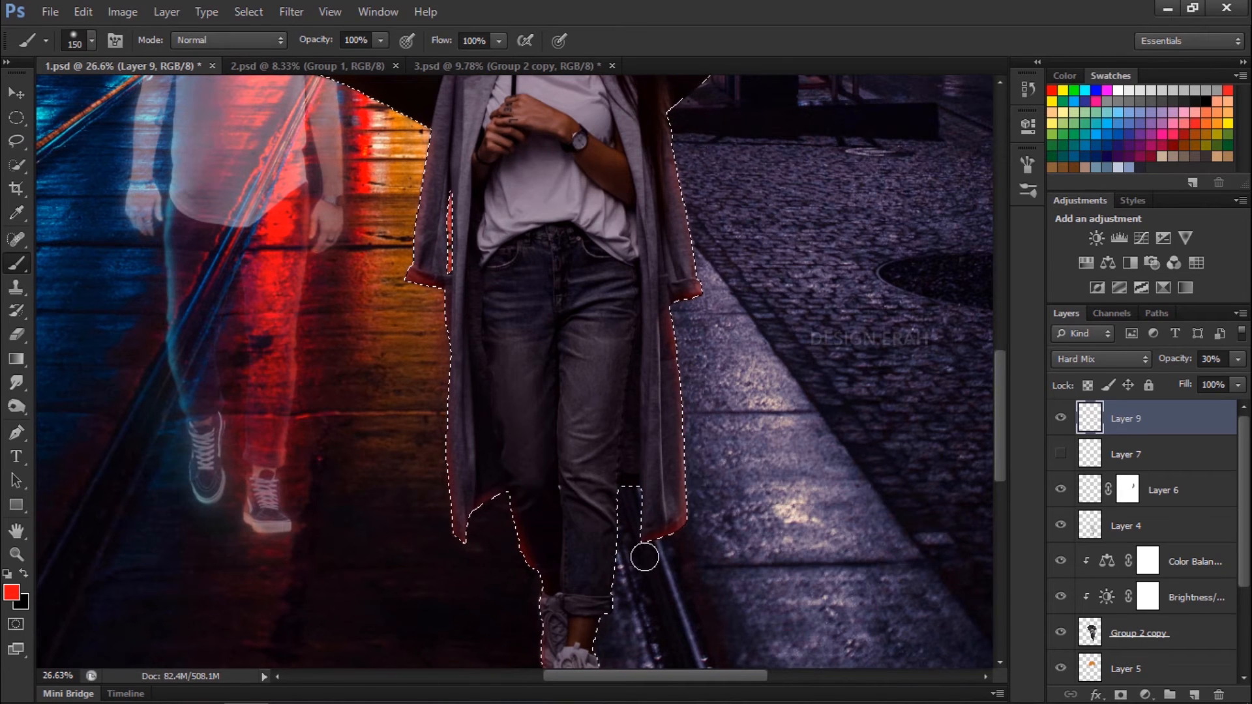
{"action": "left_click_drag", "start_coordinate": [637, 553], "coordinate": [627, 504]}
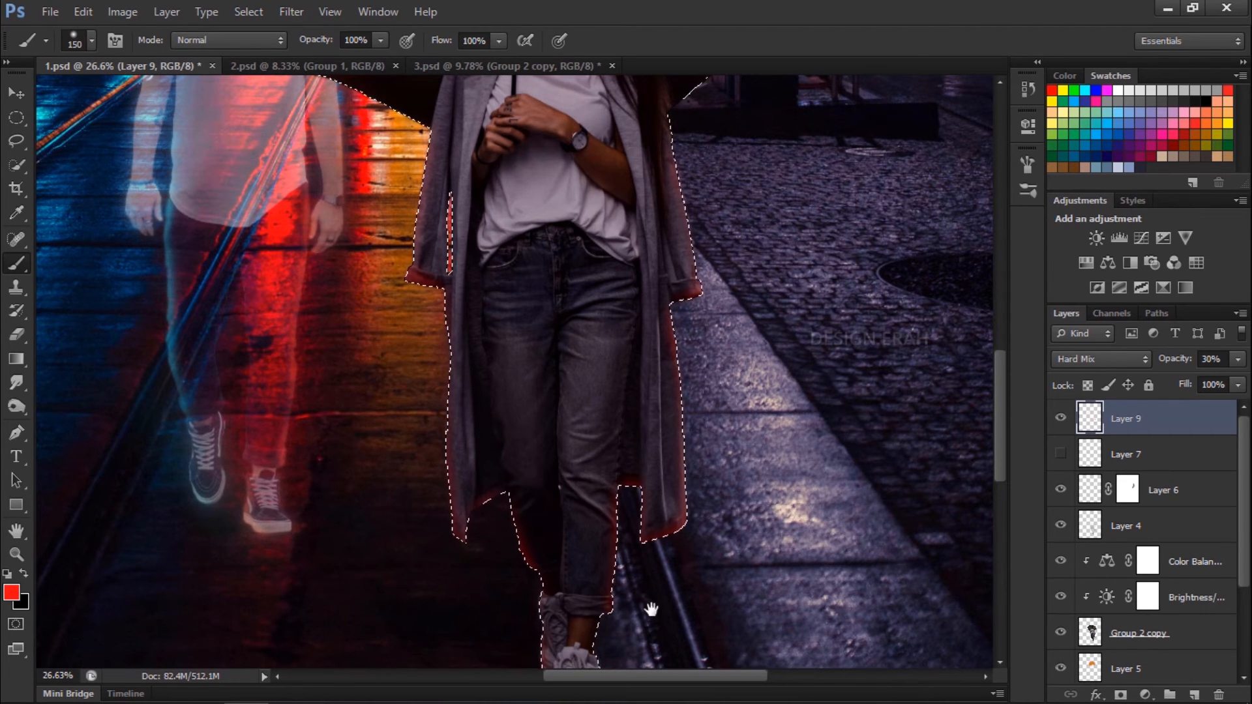
Extend the red rim light around the woman's shoes within the selected outline on Layer 9
{"action": "left_click_drag", "start_coordinate": [651, 609], "coordinate": [646, 437]}
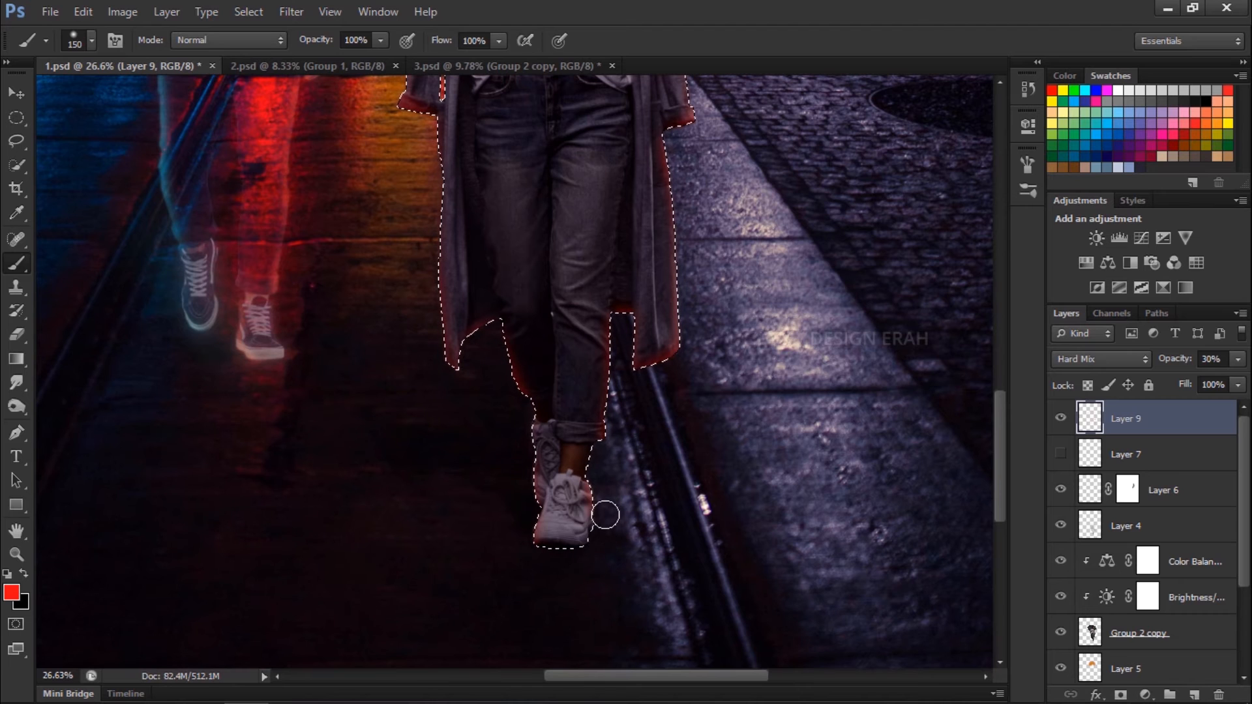
{"action": "scroll", "coordinate": [511, 608], "scroll_direction": "down", "scroll_amount": 4}
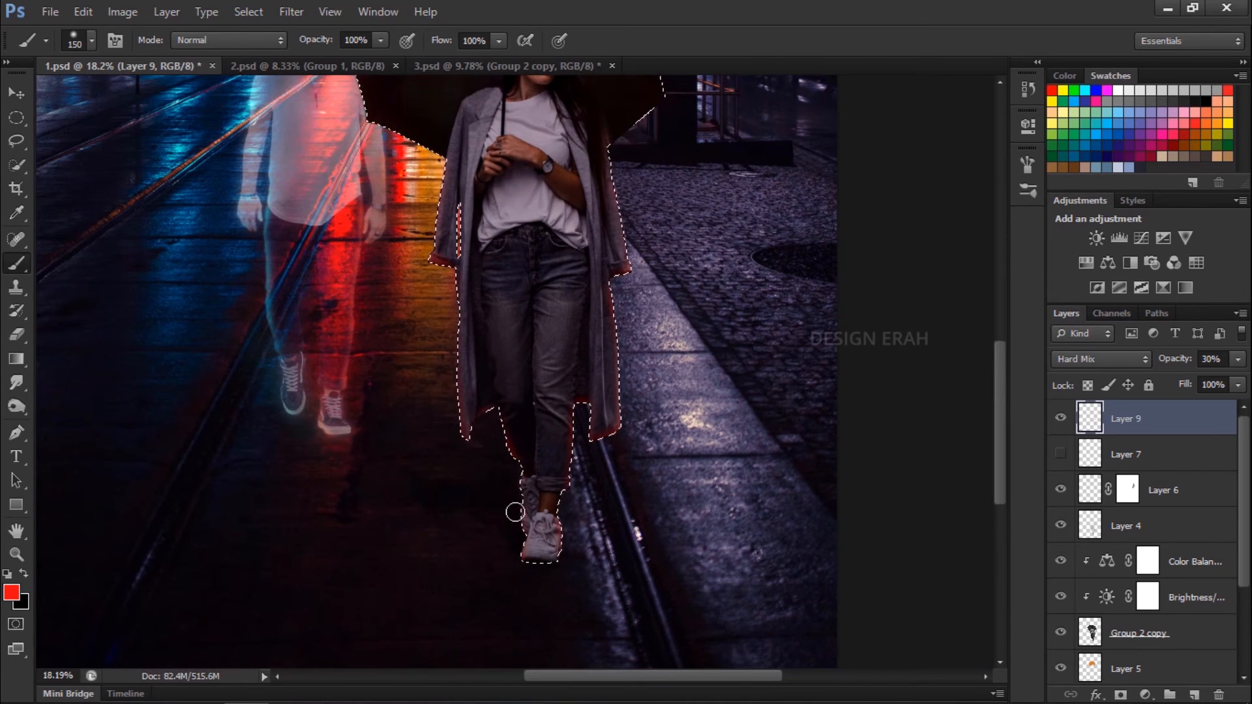
{"action": "scroll", "coordinate": [536, 513], "scroll_direction": "up", "scroll_amount": 5}
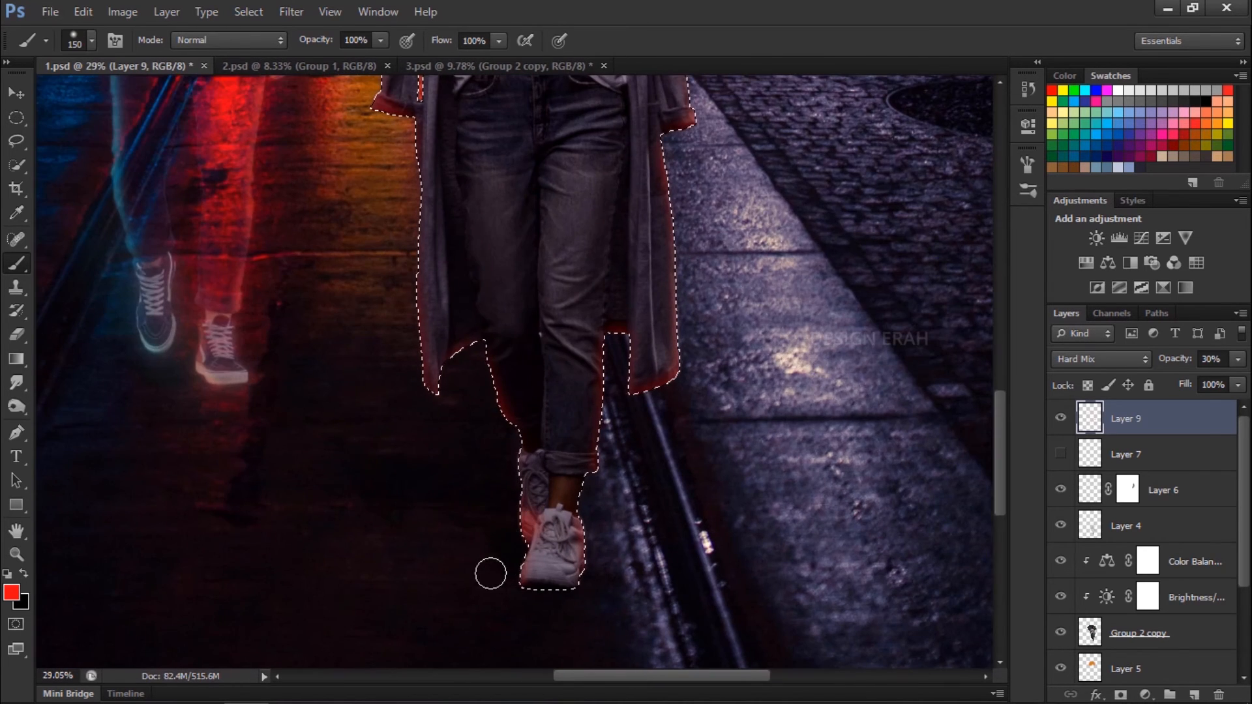
{"action": "scroll", "coordinate": [512, 538], "scroll_direction": "down", "scroll_amount": 6}
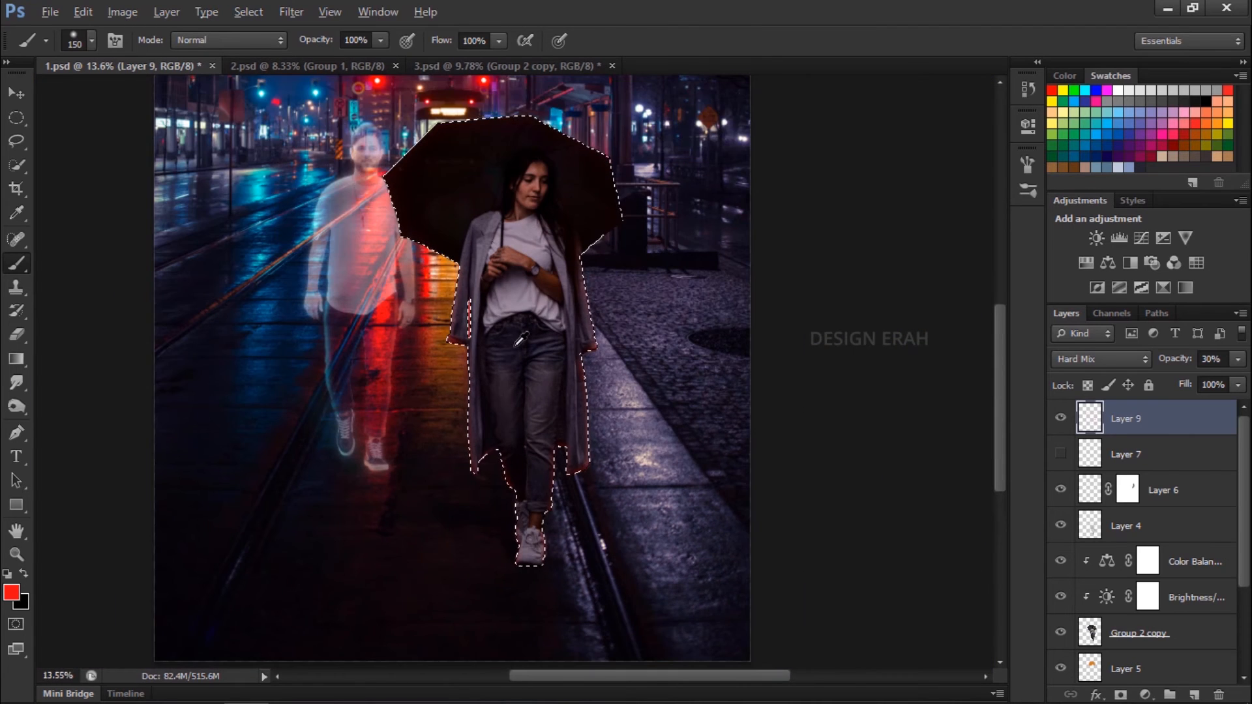
Paint soft red light over both sides of the woman's coat within the selection on Layer 9, using an 800 px brush
{"action": "scroll", "coordinate": [521, 339], "scroll_direction": "up", "scroll_amount": 1}
{"action": "key", "text": "bracketright"}
{"action": "key", "text": "bracketright"}
{"action": "key", "text": "bracketright"}
{"action": "key", "text": "bracketright"}
{"action": "key", "text": "bracketright"}
{"action": "key", "text": "bracketright"}
{"action": "key", "text": "bracketright"}
{"action": "key", "text": "bracketright"}
{"action": "key", "text": "bracketright"}
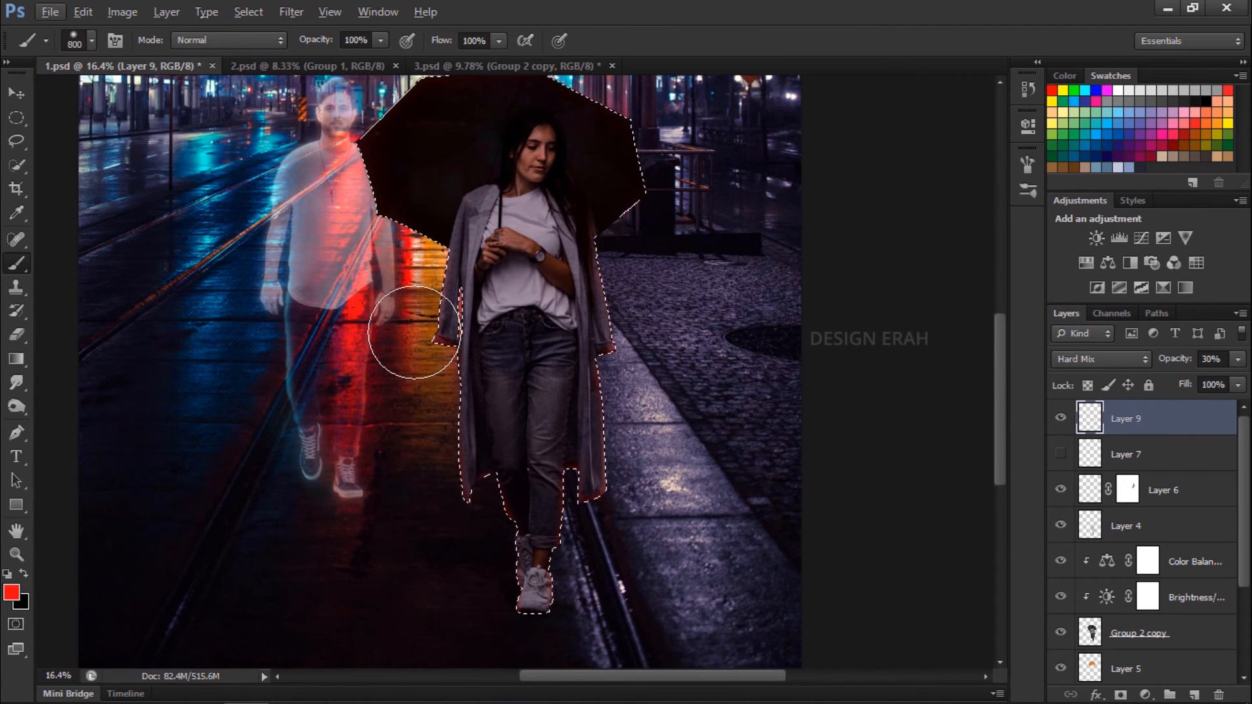
{"action": "mouse_move", "coordinate": [411, 418]}
{"action": "left_mouse_down"}
{"action": "mouse_move", "coordinate": [408, 492]}
{"action": "mouse_move", "coordinate": [427, 436]}
{"action": "mouse_move", "coordinate": [434, 475]}
{"action": "mouse_move", "coordinate": [436, 457]}
{"action": "mouse_move", "coordinate": [424, 567]}
{"action": "left_mouse_up"}
{"action": "mouse_move", "coordinate": [632, 413]}
{"action": "left_mouse_down"}
{"action": "mouse_move", "coordinate": [631, 527]}
{"action": "mouse_move", "coordinate": [621, 436]}
{"action": "mouse_move", "coordinate": [646, 580]}
{"action": "mouse_move", "coordinate": [646, 327]}
{"action": "left_mouse_up"}
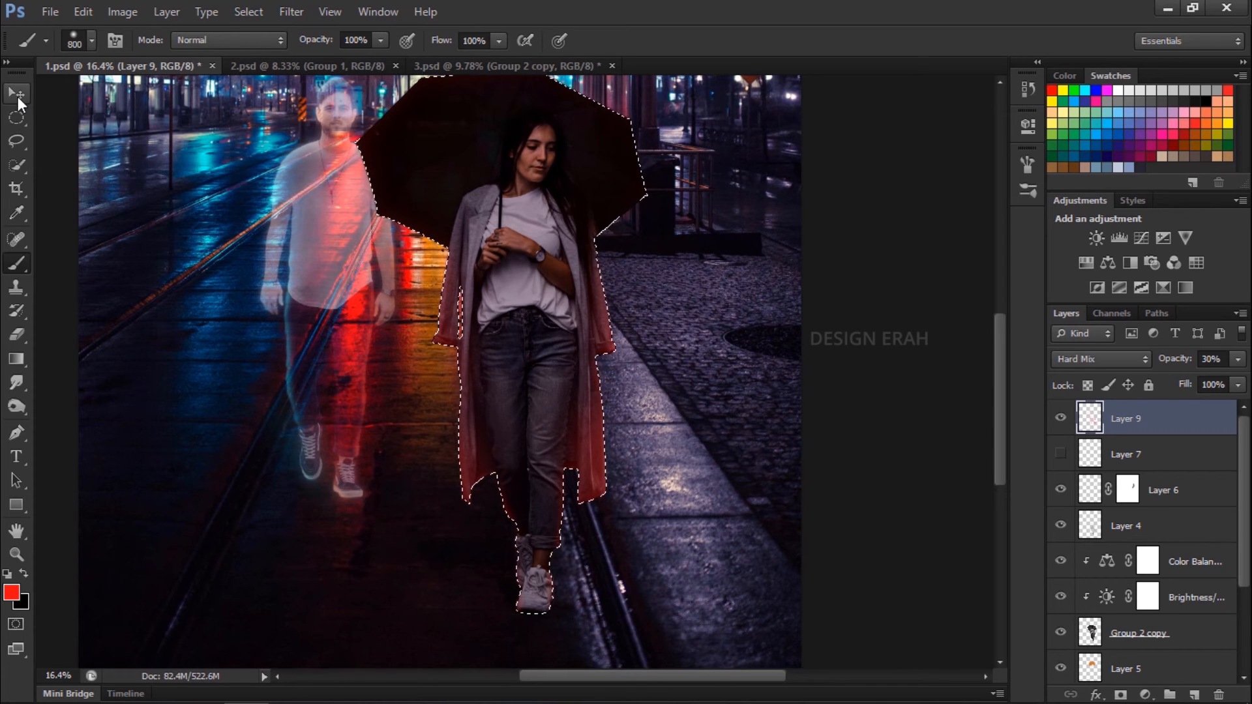
Clear the selection and soften the red light on Layer 9 with a Gaussian Blur
{"action": "left_click", "coordinate": [17, 118]}
{"action": "scroll", "coordinate": [427, 261], "scroll_direction": "down", "scroll_amount": 2}
{"action": "key", "text": "ctrl+d"}
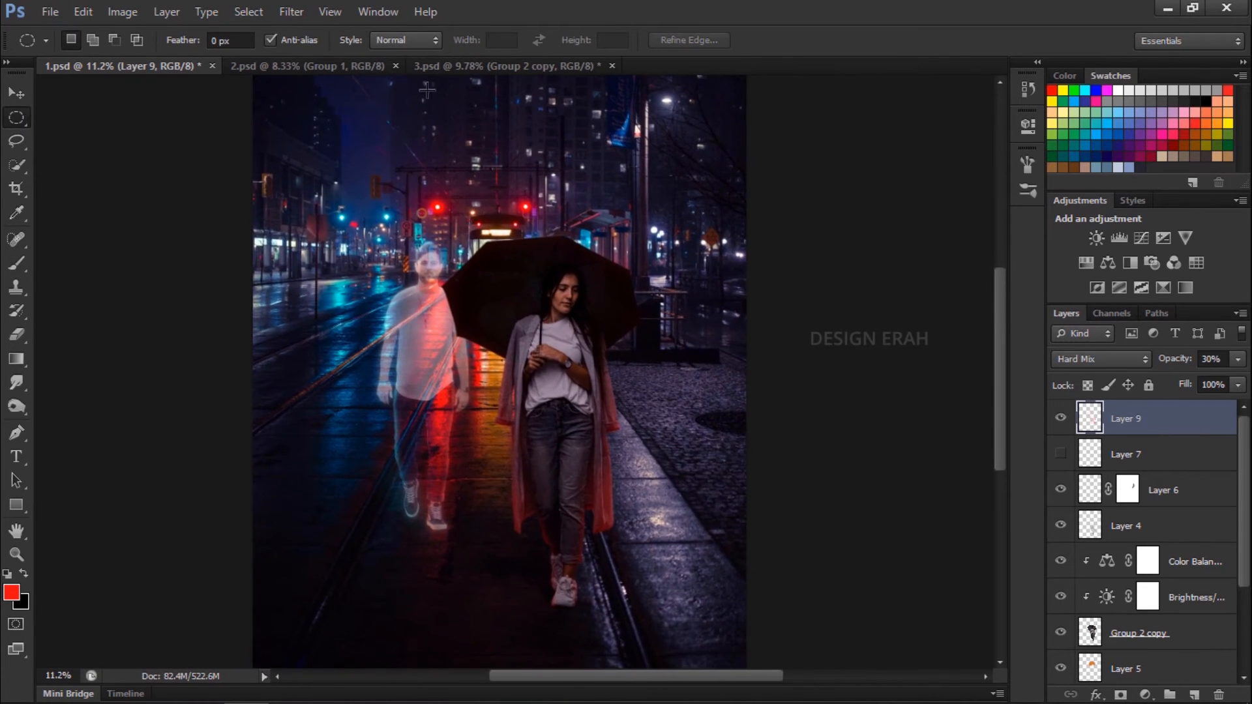
{"action": "left_click", "coordinate": [291, 12]}
{"action": "mouse_move", "coordinate": [372, 199]}
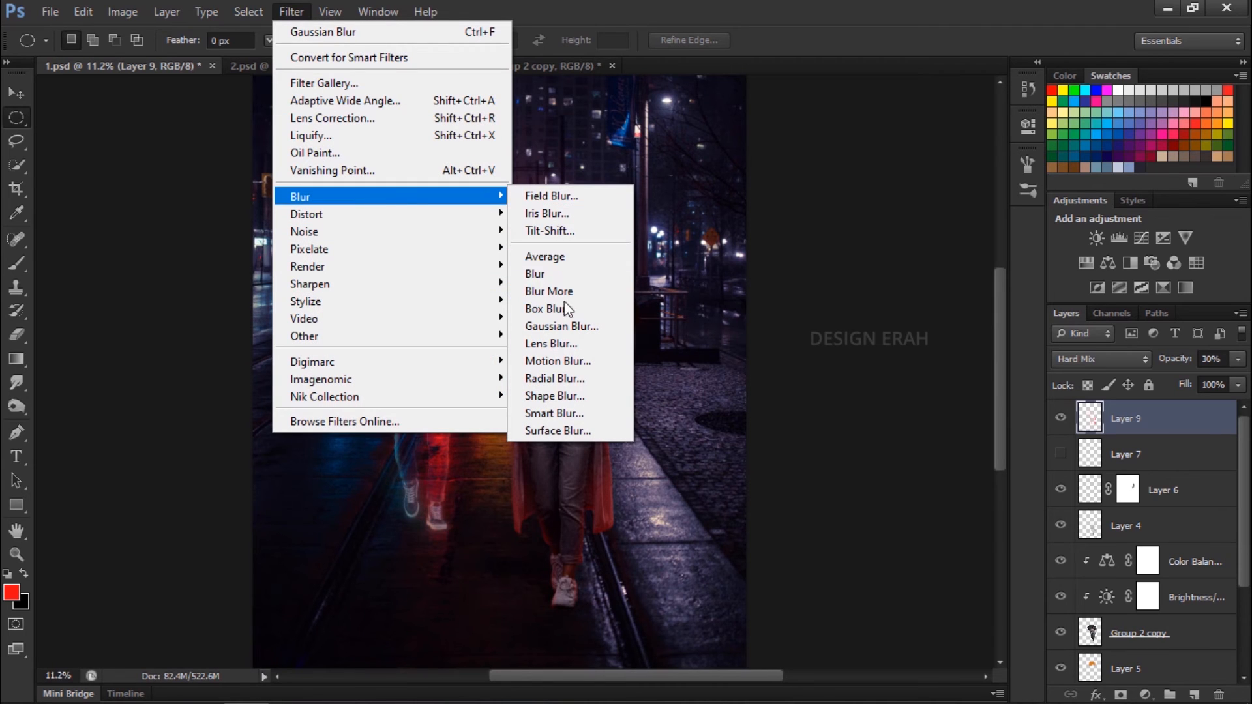
{"action": "left_click", "coordinate": [561, 326]}
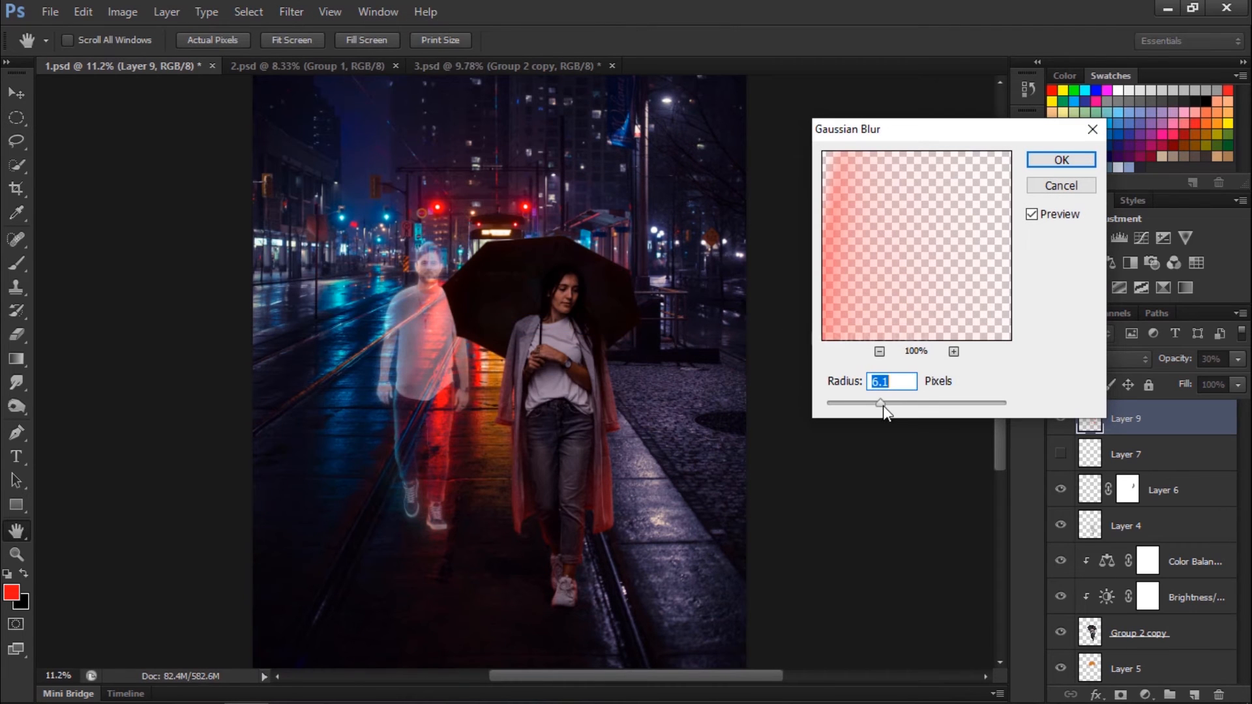
{"action": "left_click_drag", "start_coordinate": [883, 406], "coordinate": [867, 406]}
{"action": "left_click_drag", "start_coordinate": [831, 405], "coordinate": [876, 402]}
{"action": "left_click", "coordinate": [1080, 165]}
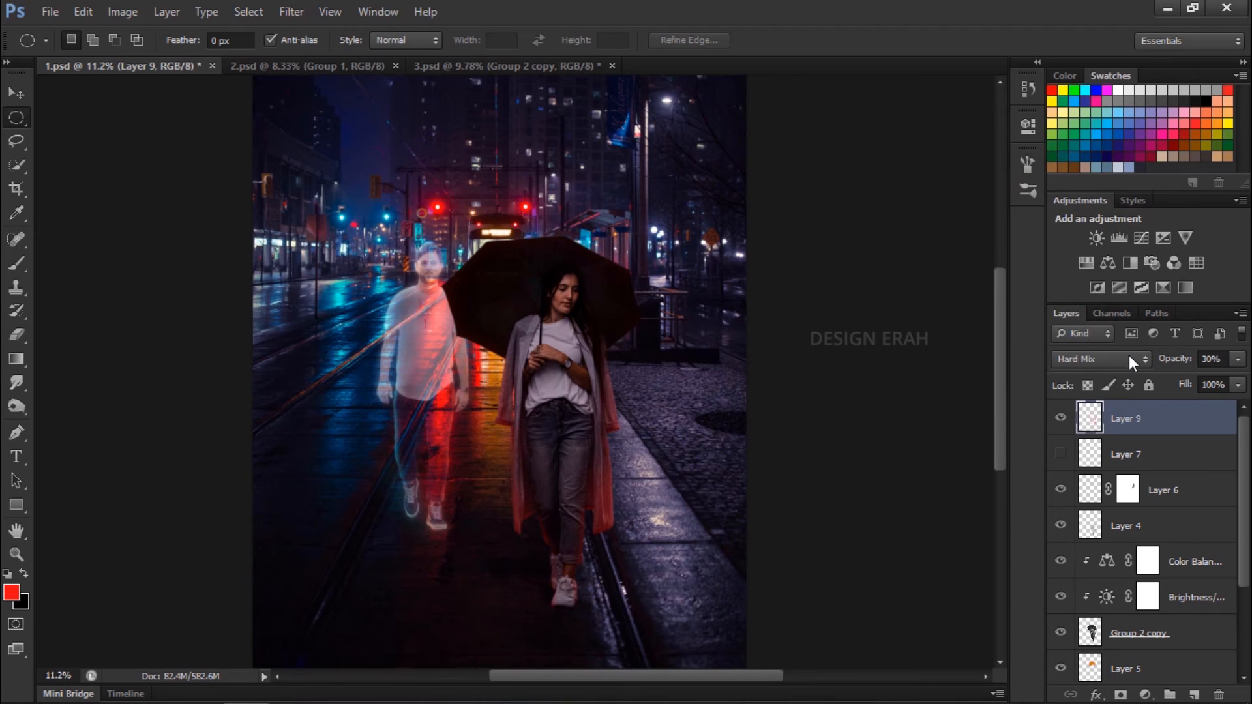
Set Layer 9's blend mode to Linear Dodge (Add) and its opacity to 12%
{"action": "left_click", "coordinate": [1130, 357]}
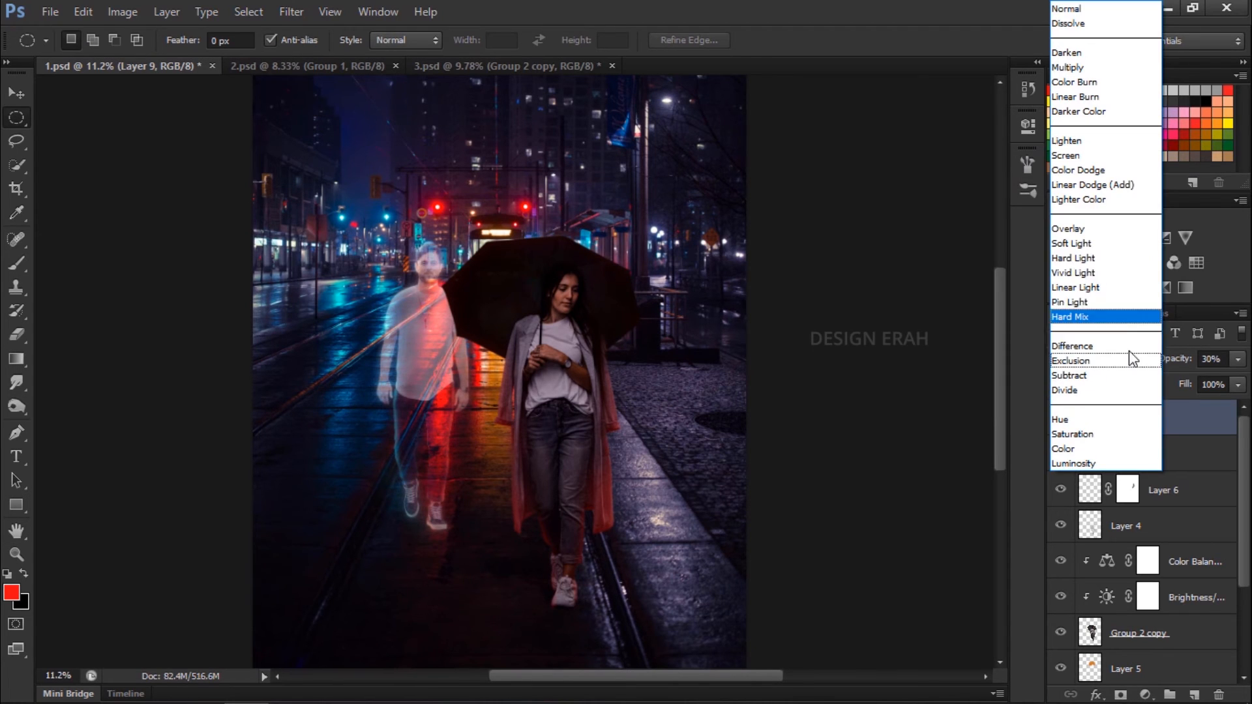
{"action": "left_click", "coordinate": [1109, 186]}
{"action": "left_click_drag", "start_coordinate": [1172, 363], "coordinate": [1135, 367]}
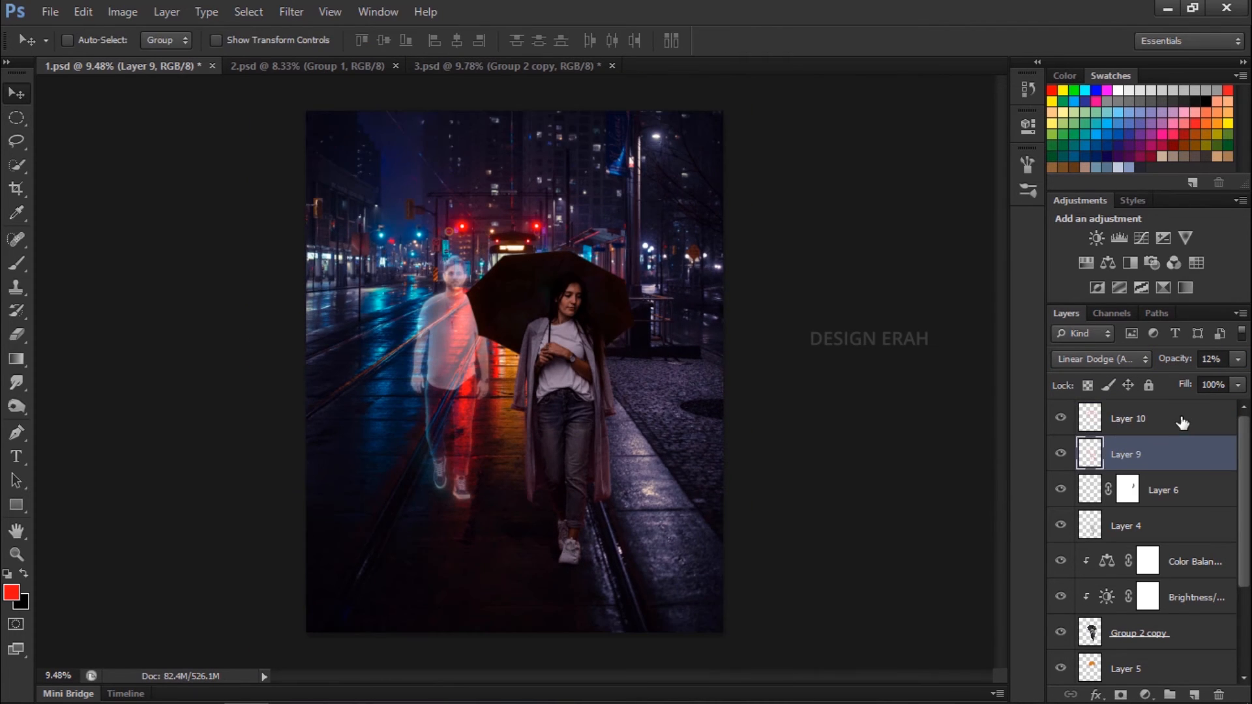
Group the woman's layers, from Layer 10 down to Layer 3, into one group
{"action": "left_click", "coordinate": [1183, 424]}
{"action": "scroll", "coordinate": [1164, 565], "scroll_direction": "down", "scroll_amount": 3}
{"action": "left_click", "coordinate": [1163, 602], "text": "shift"}
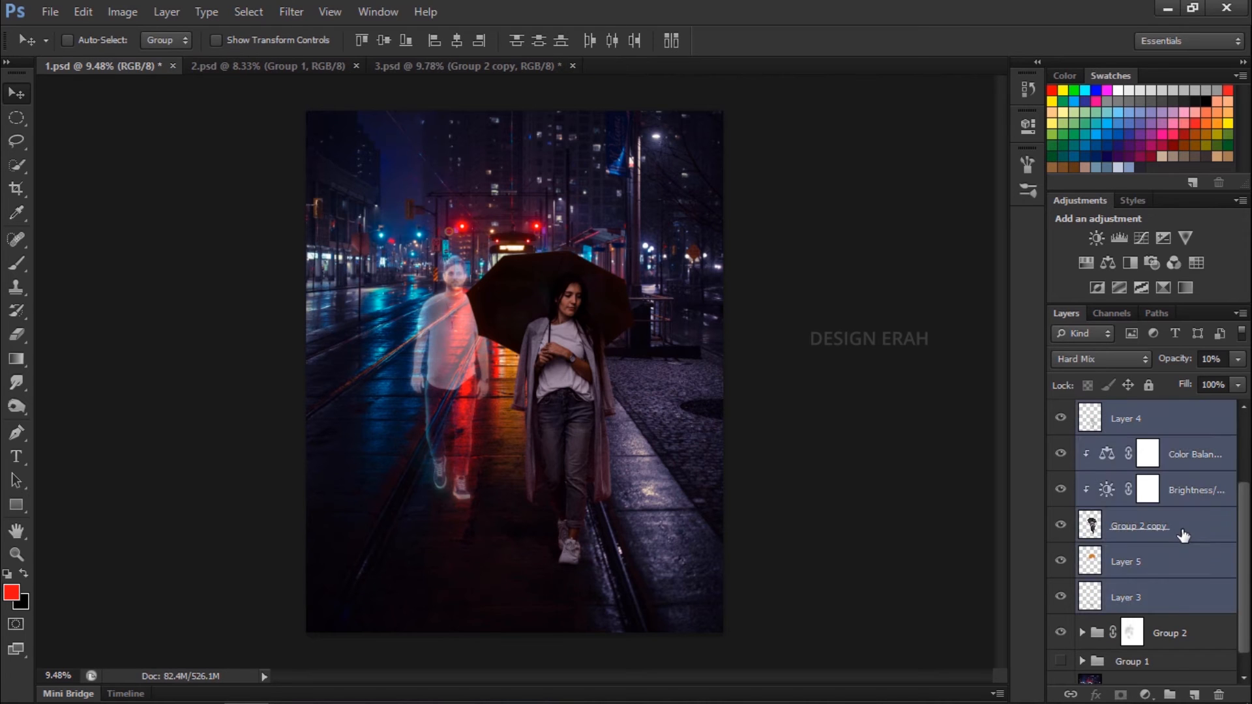
{"action": "scroll", "coordinate": [1174, 419], "scroll_direction": "up", "scroll_amount": 3}
{"action": "key", "text": "ctrl+g"}
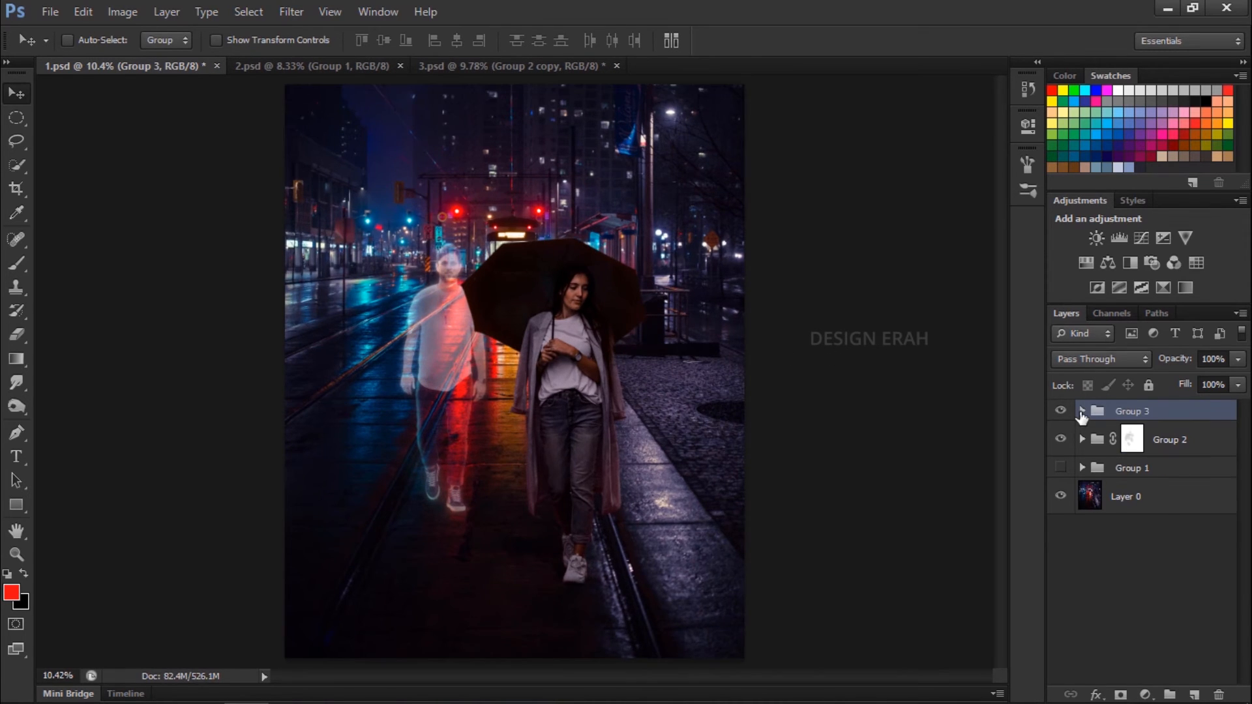
Add 7% uniform noise to the Group 2 copy layer inside Group 3
{"action": "left_click", "coordinate": [1081, 412]}
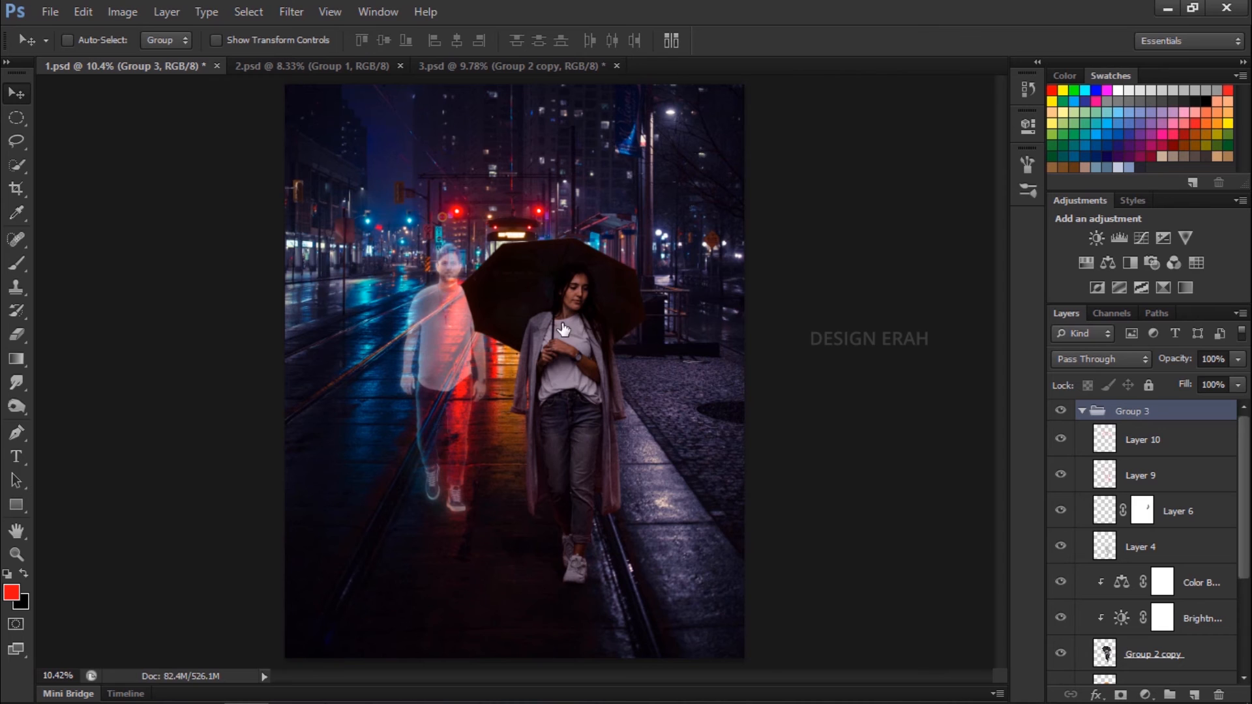
{"action": "scroll", "coordinate": [564, 327], "scroll_direction": "up", "scroll_amount": 5}
{"action": "scroll", "coordinate": [573, 289], "scroll_direction": "up", "scroll_amount": 4}
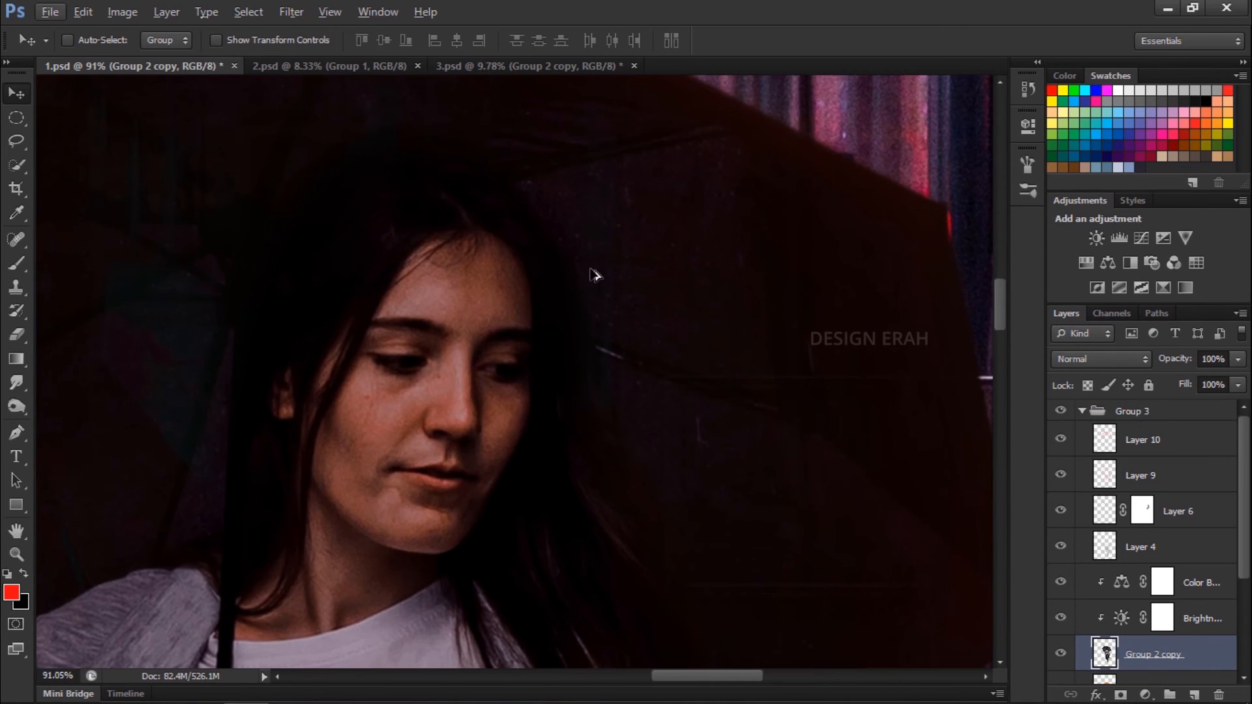
{"action": "left_click", "coordinate": [292, 13]}
{"action": "mouse_move", "coordinate": [439, 235]}
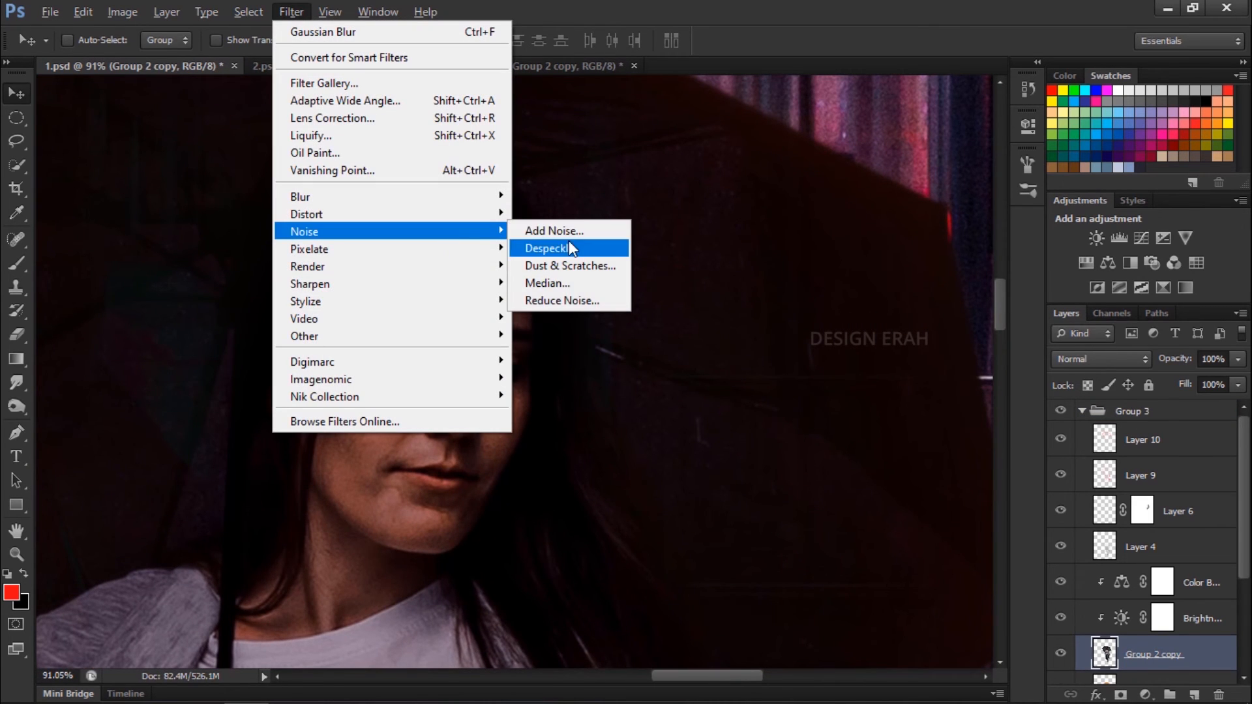
{"action": "left_click", "coordinate": [582, 225]}
{"action": "type", "text": "7"}
{"action": "left_click_drag", "start_coordinate": [1014, 68], "coordinate": [1072, 123]}
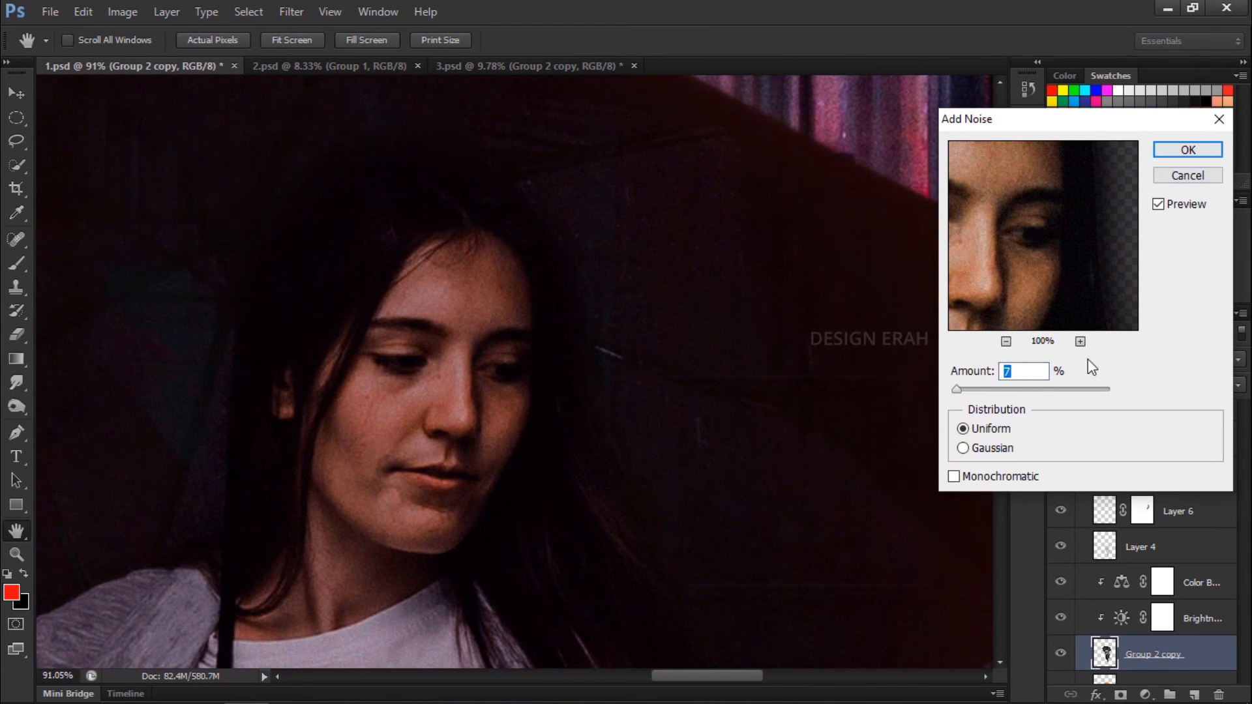
{"action": "left_click", "coordinate": [1081, 342]}
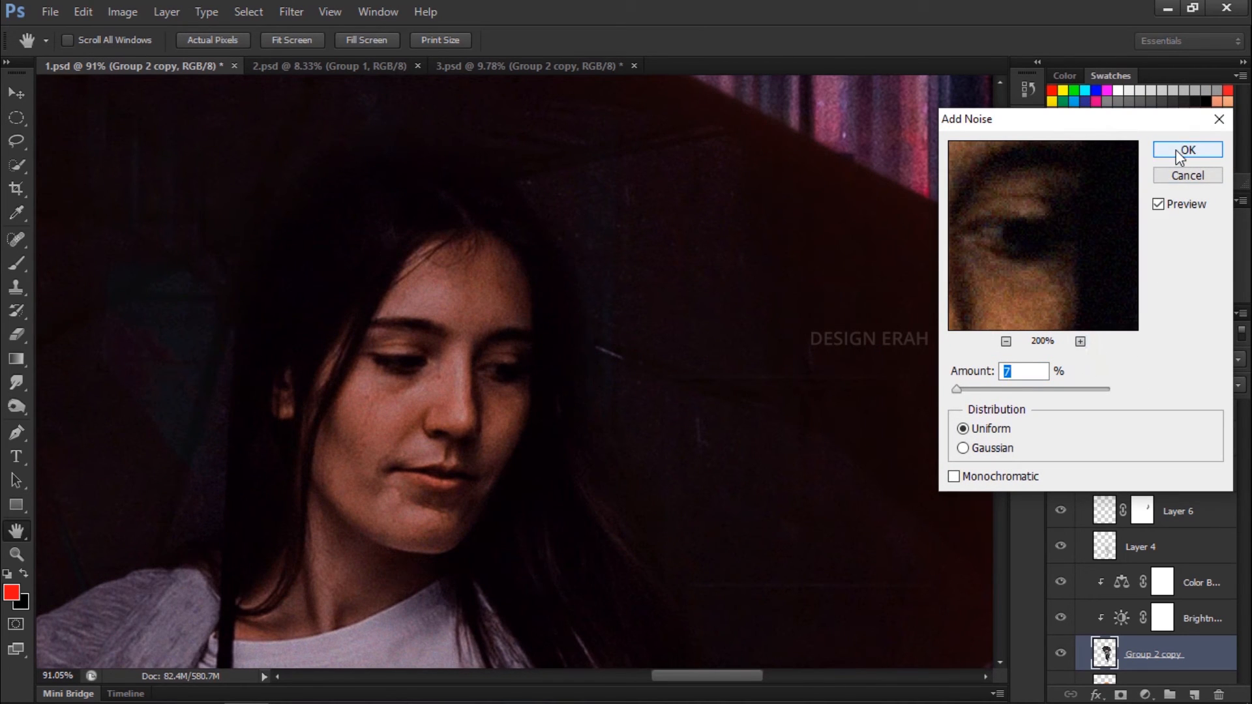
{"action": "left_click", "coordinate": [1187, 150]}
{"action": "key", "text": "ctrl+0"}
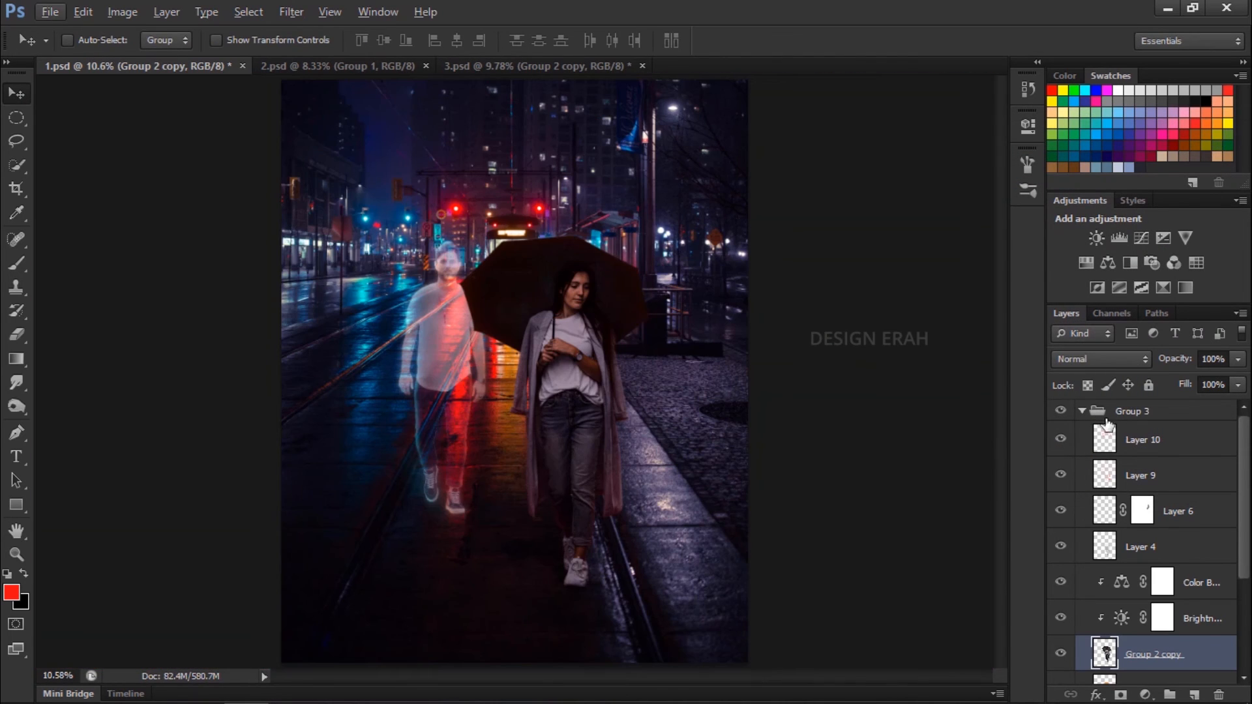
Stamp all visible layers into a new top layer and open it in Color Efex Pro 4
{"action": "left_click", "coordinate": [1081, 412]}
{"action": "key", "text": "ctrl+shift+alt+e"}
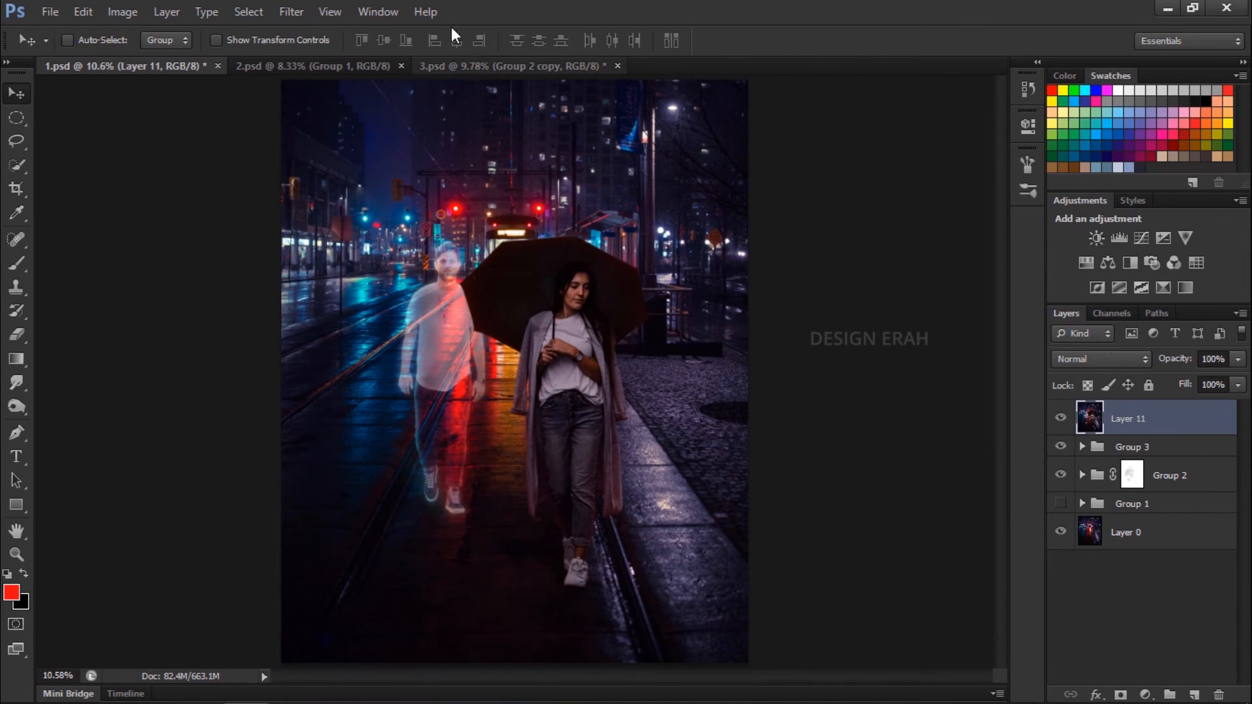
{"action": "left_click", "coordinate": [294, 13]}
{"action": "mouse_move", "coordinate": [387, 395]}
{"action": "left_click", "coordinate": [563, 397]}
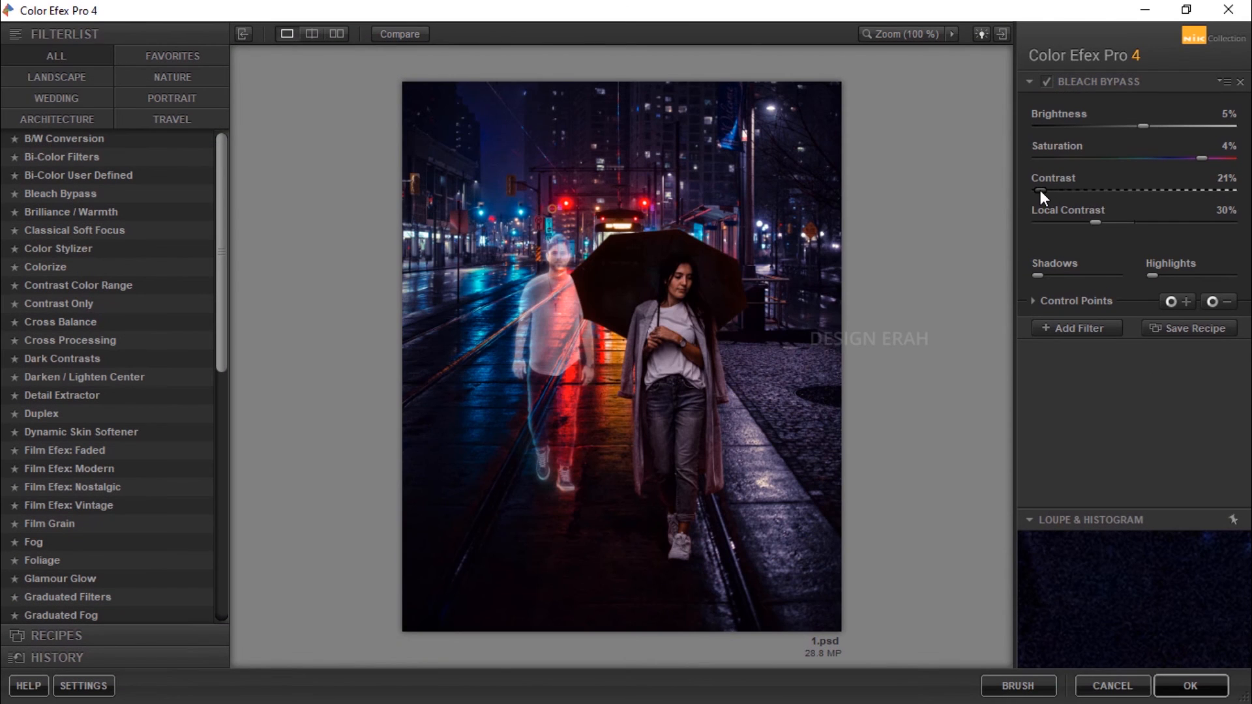
Add a Bi-Color Filters effect after Bleach Bypass, using the Cool/Warm color set 2
{"action": "left_click", "coordinate": [1047, 328]}
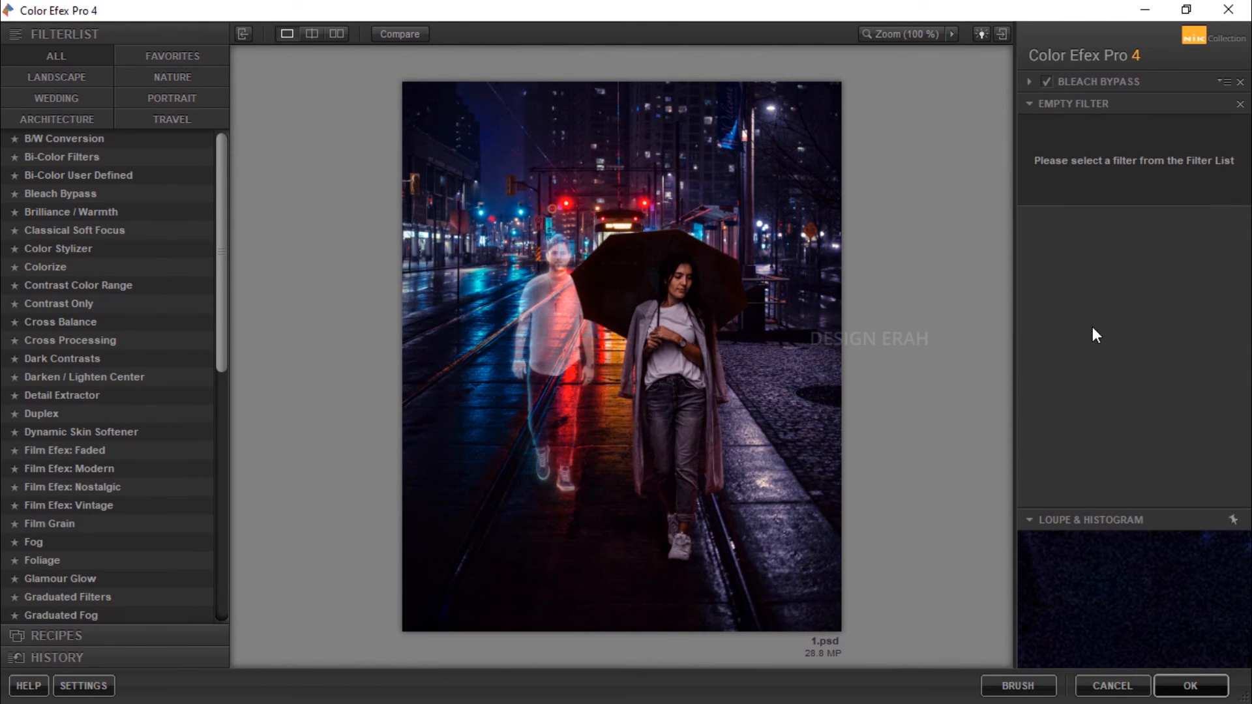
{"action": "left_click", "coordinate": [107, 156]}
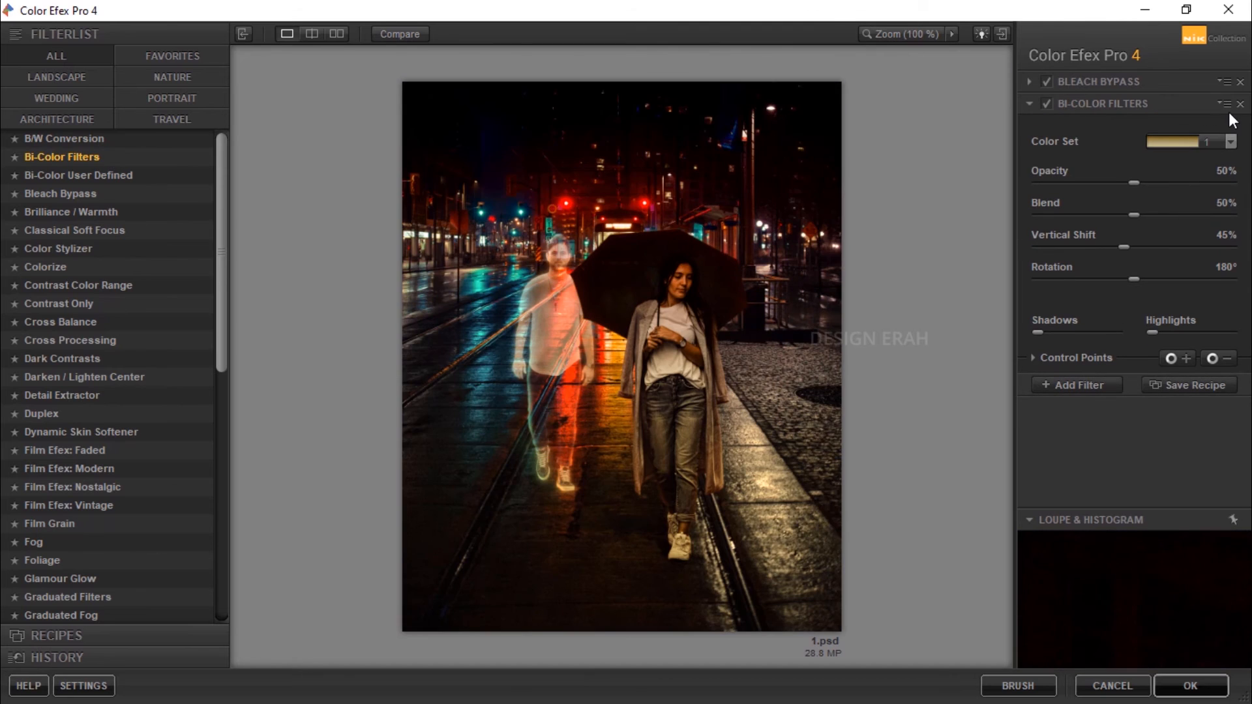
{"action": "left_click", "coordinate": [1231, 141]}
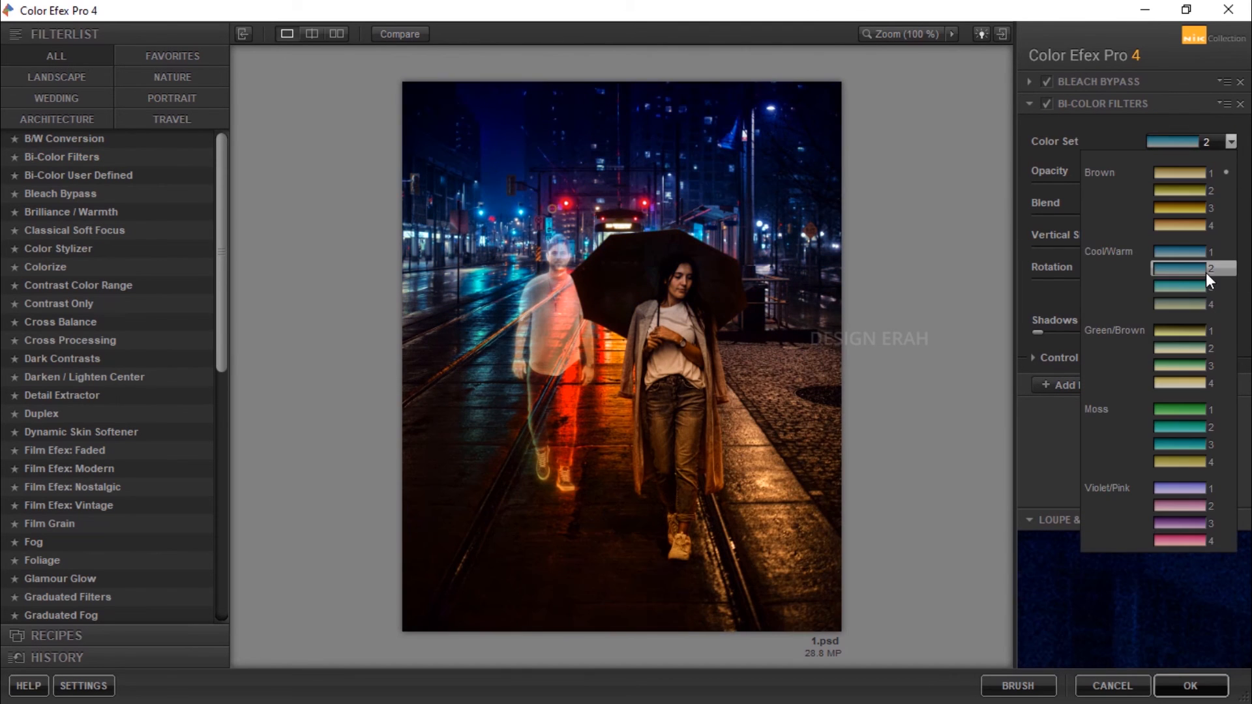
{"action": "left_click", "coordinate": [1207, 272]}
Set the Bi-Color filter's blend to 100%, rotation to 360°, opacity to 25% and control point opacity to 33%
{"action": "left_click_drag", "start_coordinate": [1134, 216], "coordinate": [1230, 215]}
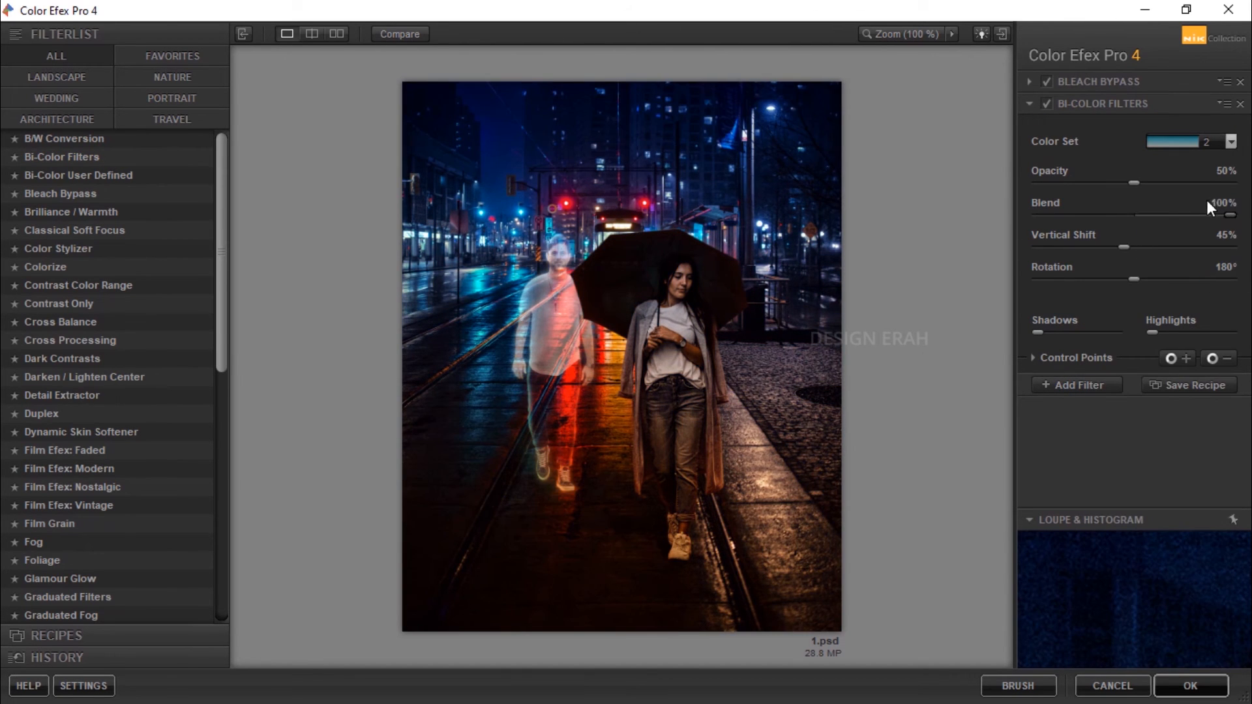
{"action": "left_click_drag", "start_coordinate": [1134, 279], "coordinate": [1230, 279]}
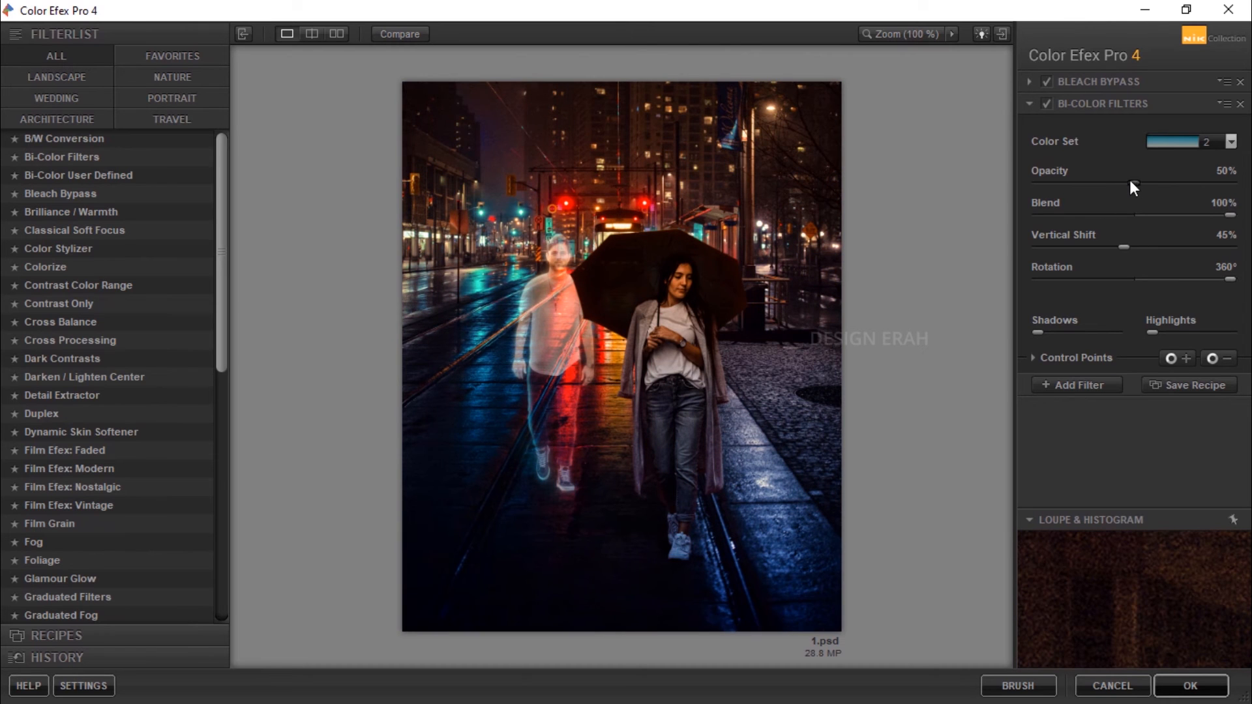
{"action": "left_click_drag", "start_coordinate": [1134, 183], "coordinate": [1073, 185]}
{"action": "left_click", "coordinate": [1078, 358]}
{"action": "left_click", "coordinate": [1094, 394]}
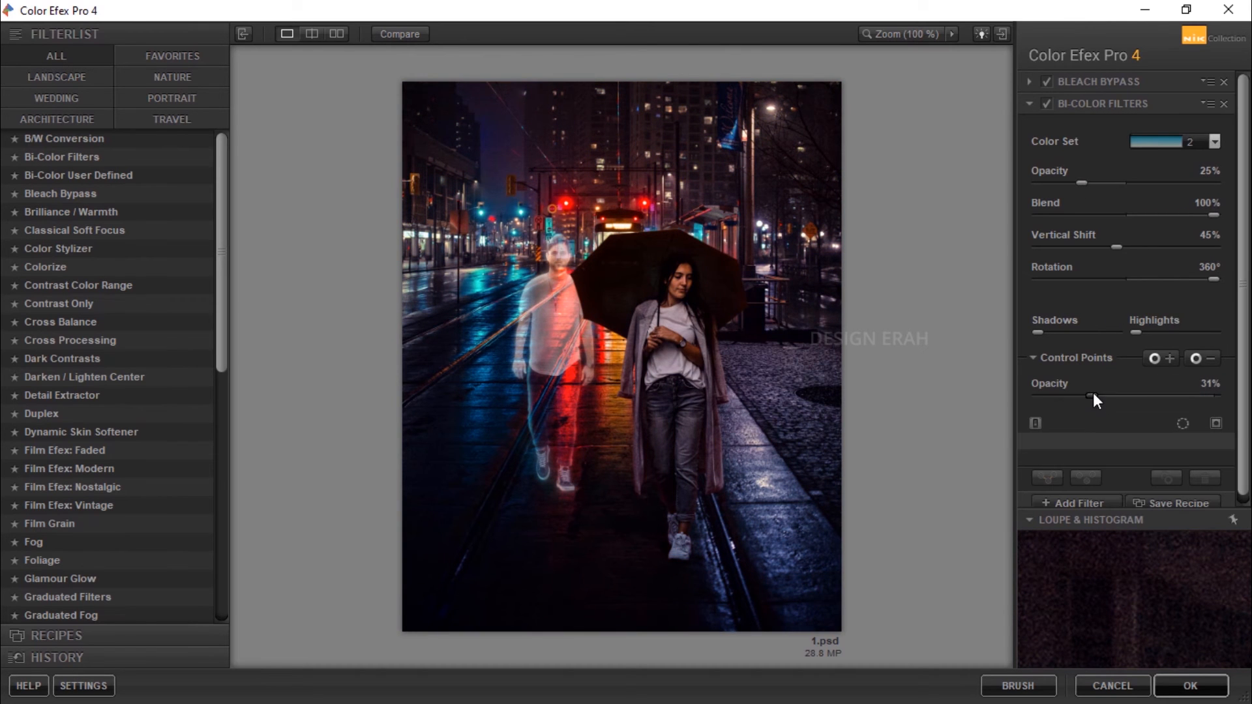
{"action": "left_click_drag", "start_coordinate": [1095, 397], "coordinate": [1100, 396]}
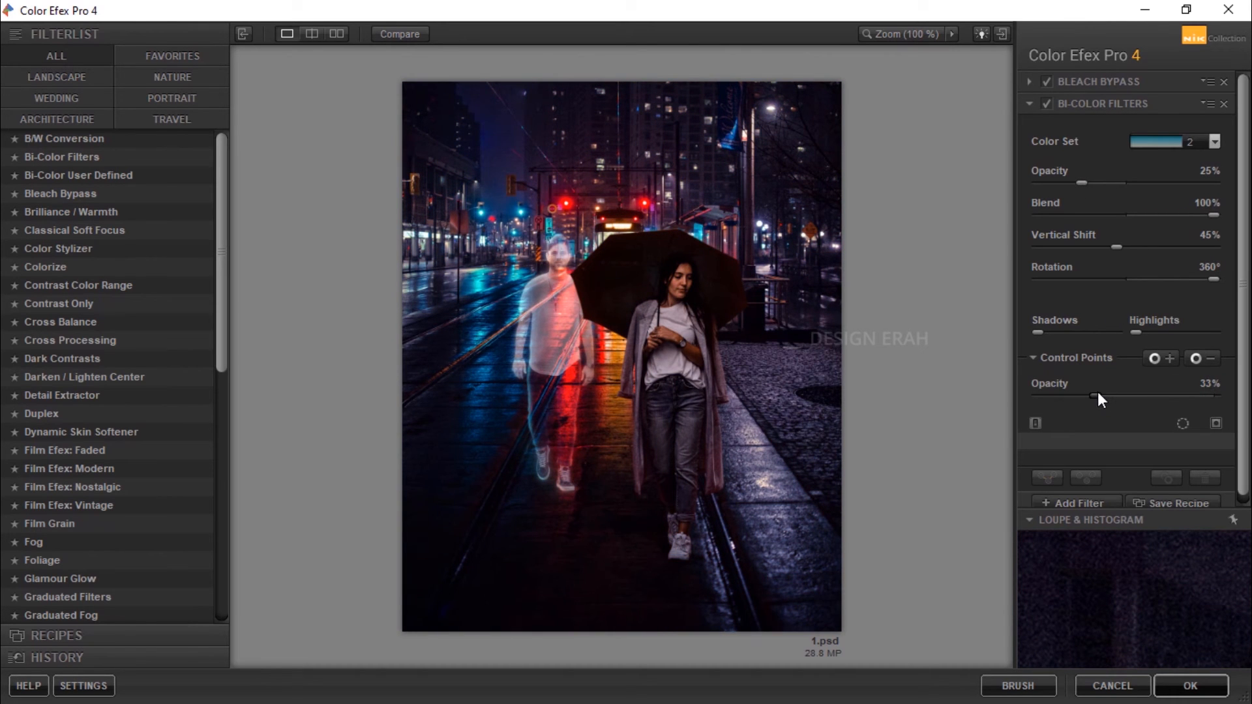
Add a Cross Processing filter with method L02, reduce its control point opacity and set its strength to 26%
{"action": "left_click", "coordinate": [1079, 503]}
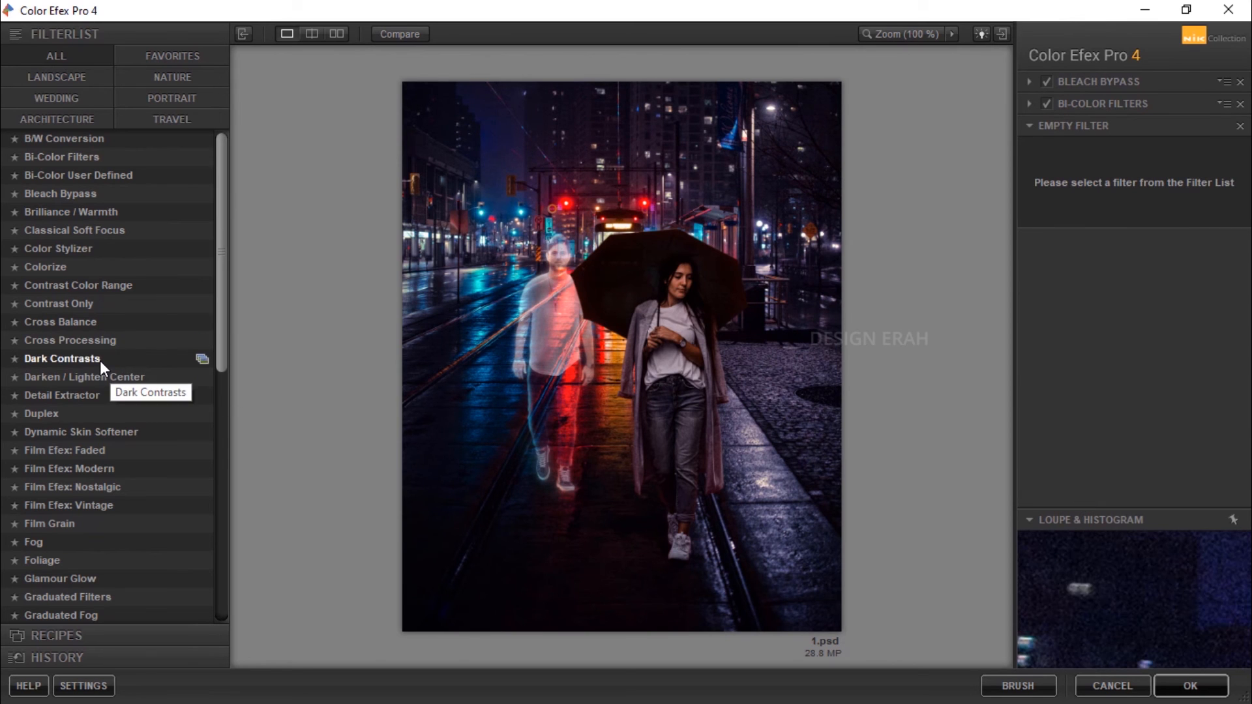
{"action": "left_click", "coordinate": [97, 341]}
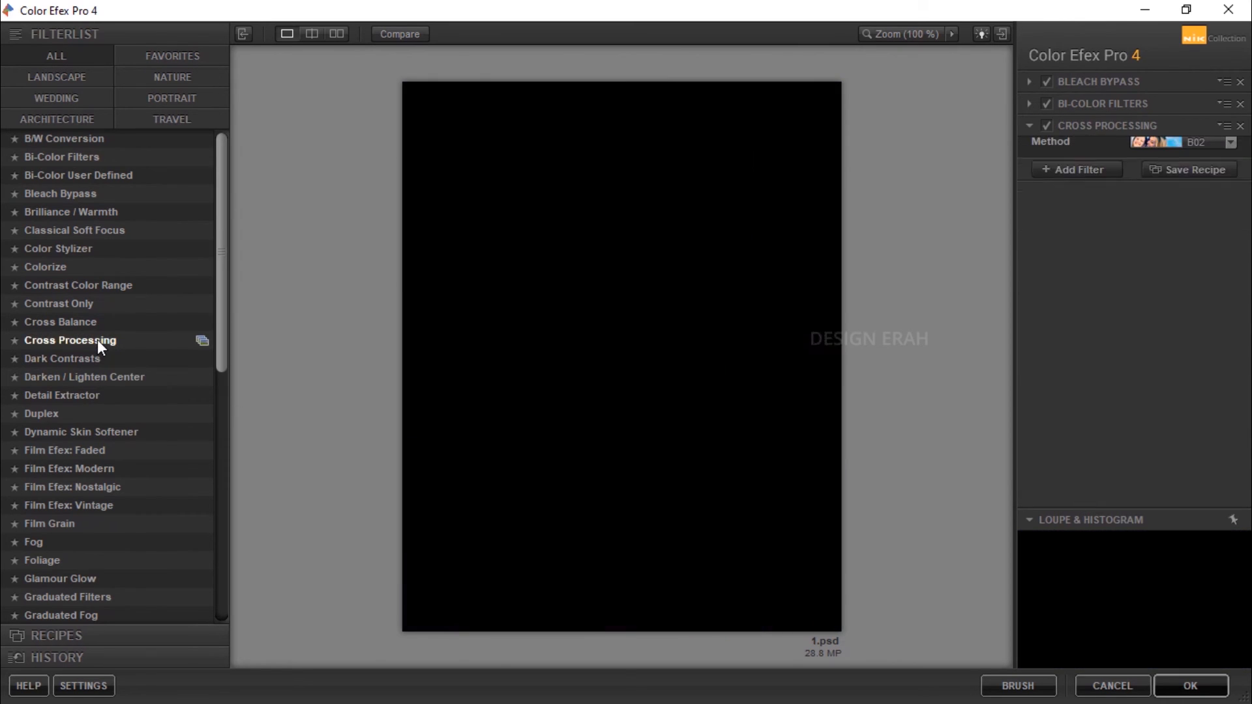
{"action": "left_click", "coordinate": [1231, 163]}
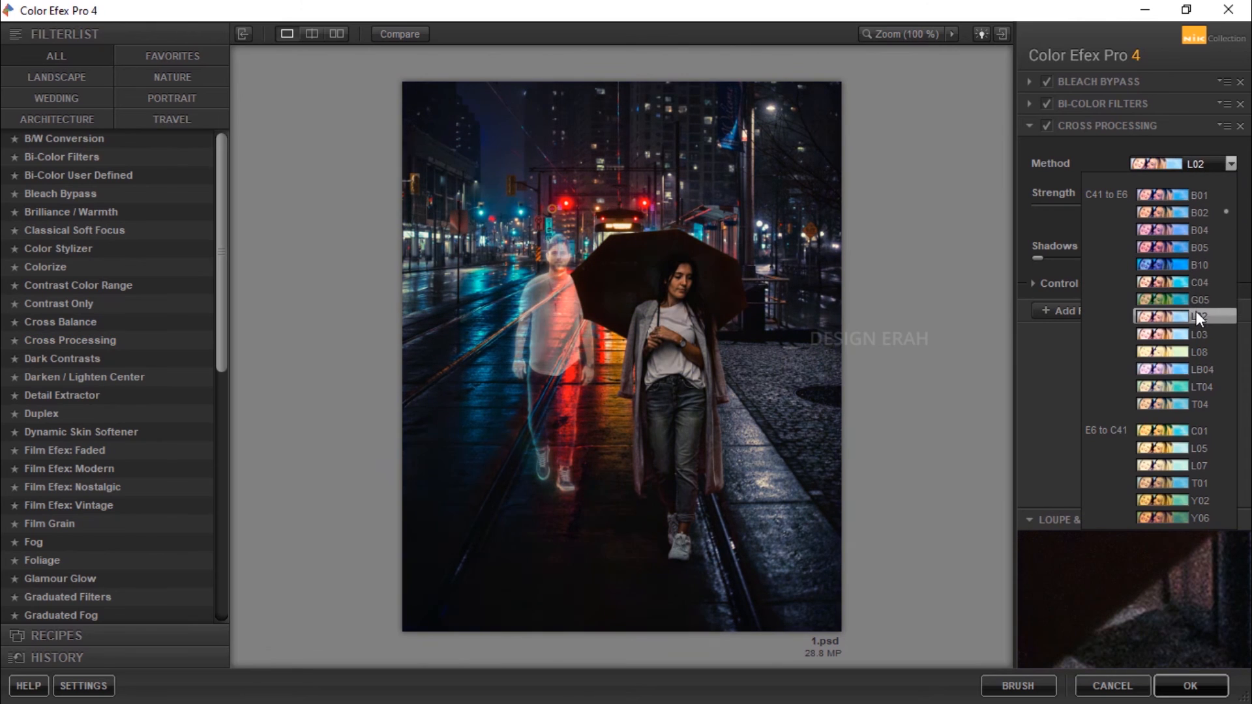
{"action": "left_click", "coordinate": [1197, 315]}
{"action": "left_click", "coordinate": [1060, 281]}
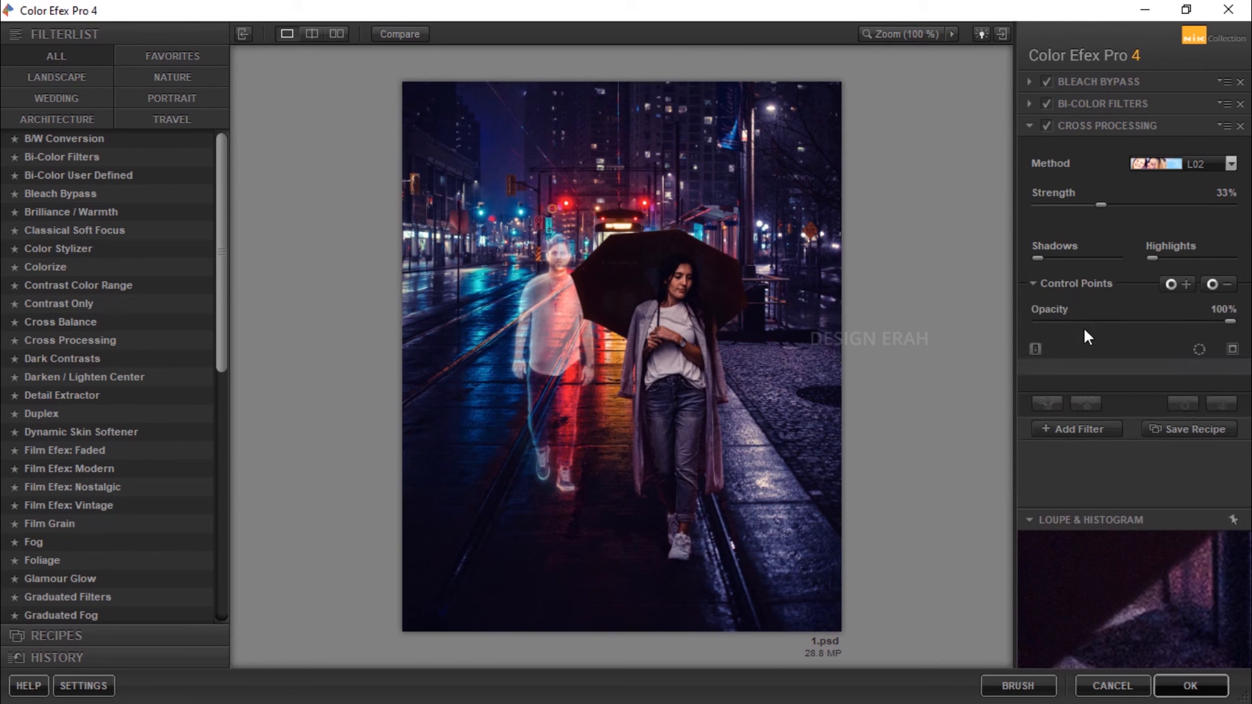
{"action": "left_click_drag", "start_coordinate": [1090, 321], "coordinate": [1102, 321]}
{"action": "left_click", "coordinate": [1087, 205]}
Add a Detail Extractor filter, setting its amount to 10% and its control point opacity to 25%
{"action": "left_click", "coordinate": [1085, 428]}
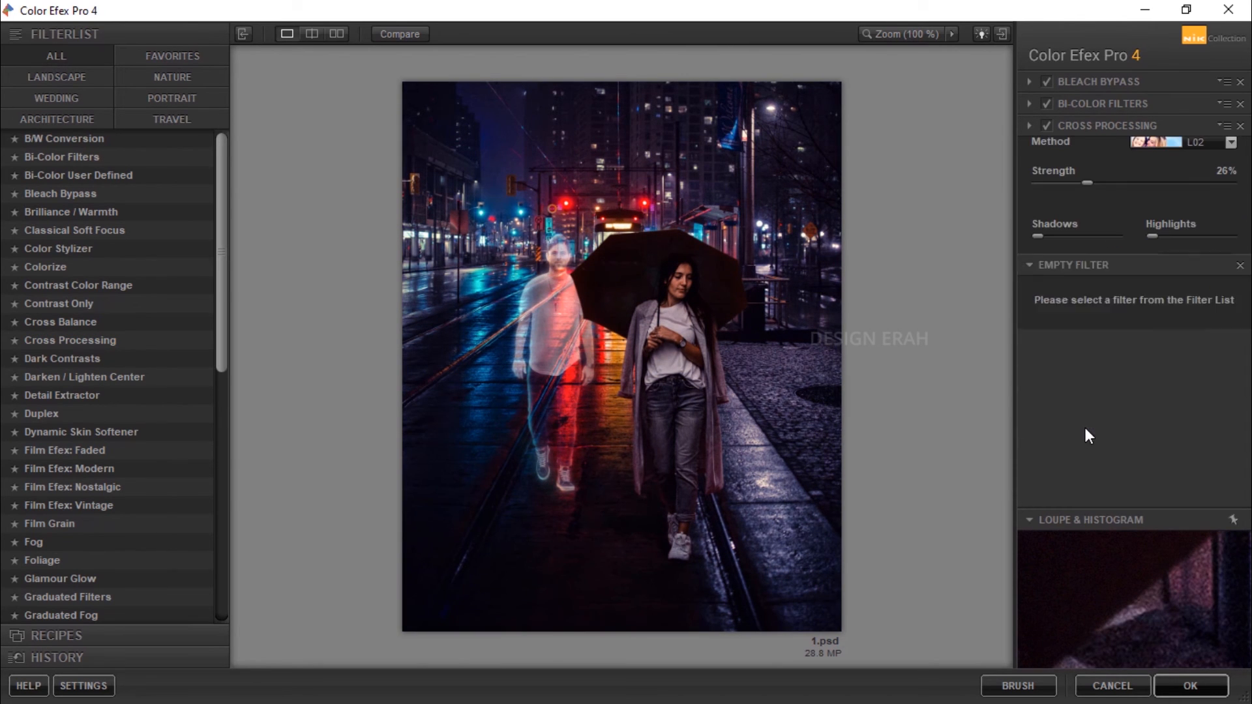
{"action": "left_click", "coordinate": [64, 395]}
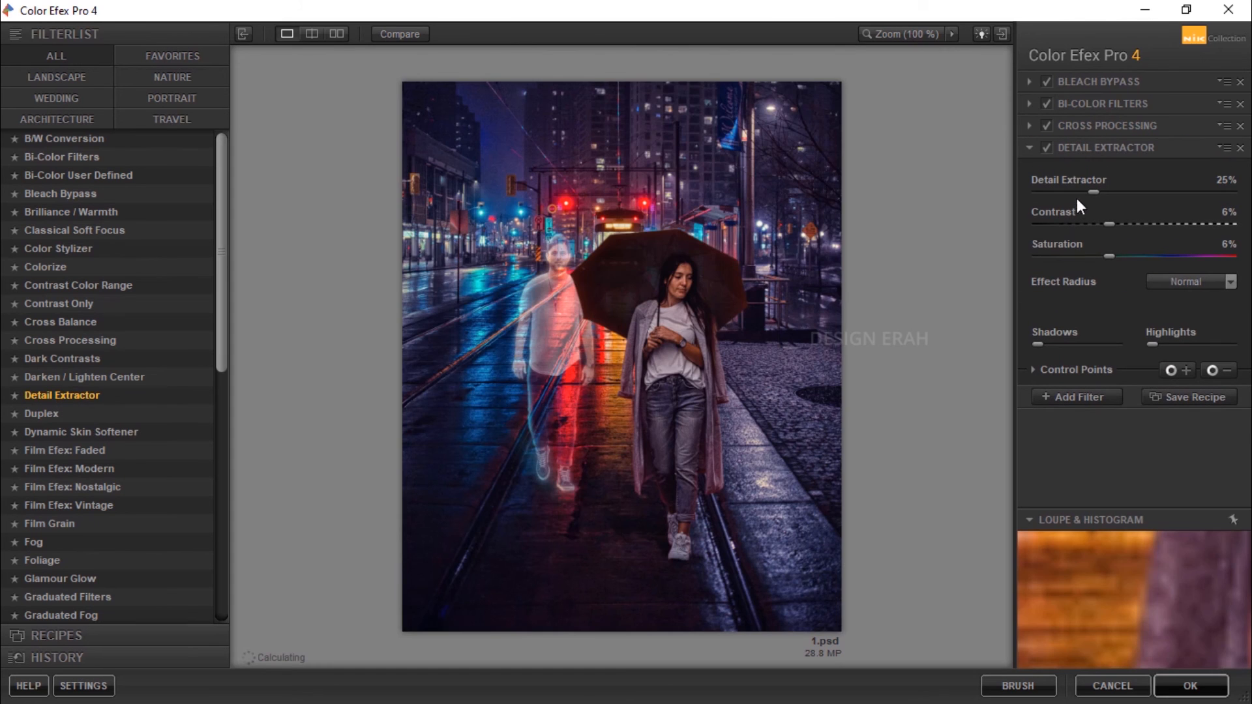
{"action": "left_click_drag", "start_coordinate": [1093, 192], "coordinate": [1057, 193]}
{"action": "left_click", "coordinate": [1077, 370]}
{"action": "left_click", "coordinate": [1087, 409]}
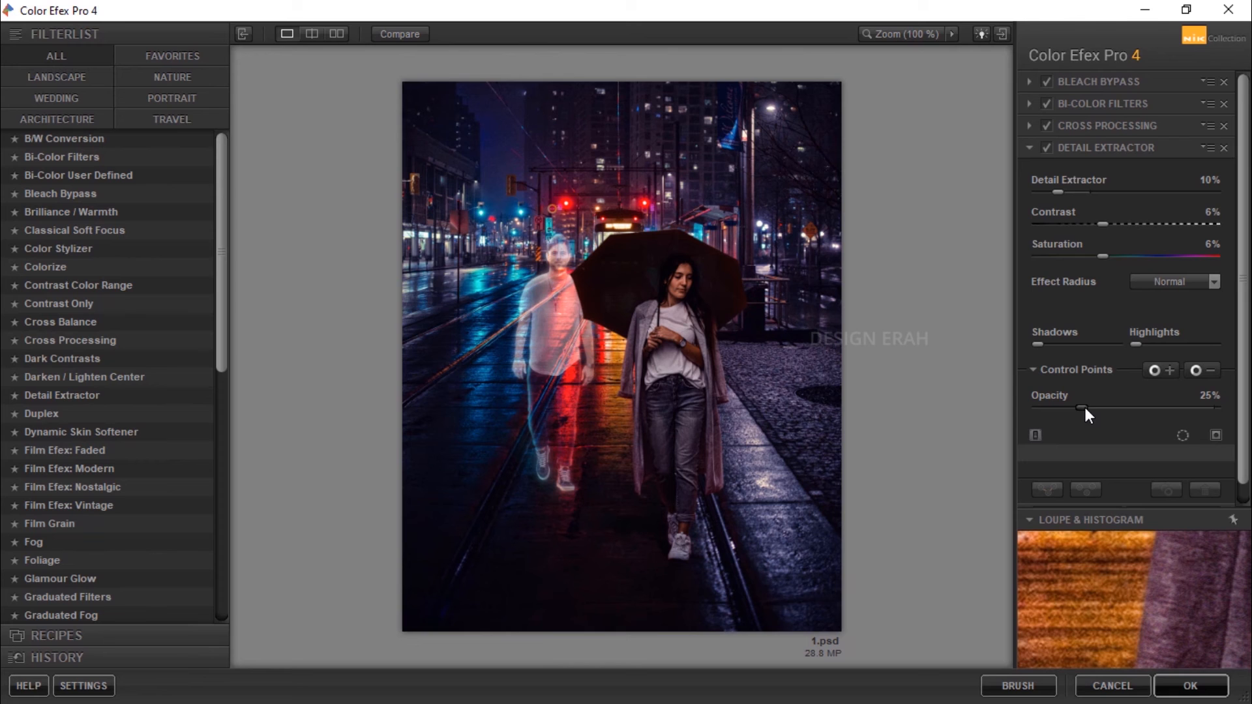
Add a Darken / Lighten Center filter with shape 2 and place its center on the woman's torso
{"action": "scroll", "coordinate": [1070, 304], "scroll_direction": "down", "scroll_amount": 1}
{"action": "left_click", "coordinate": [1086, 469]}
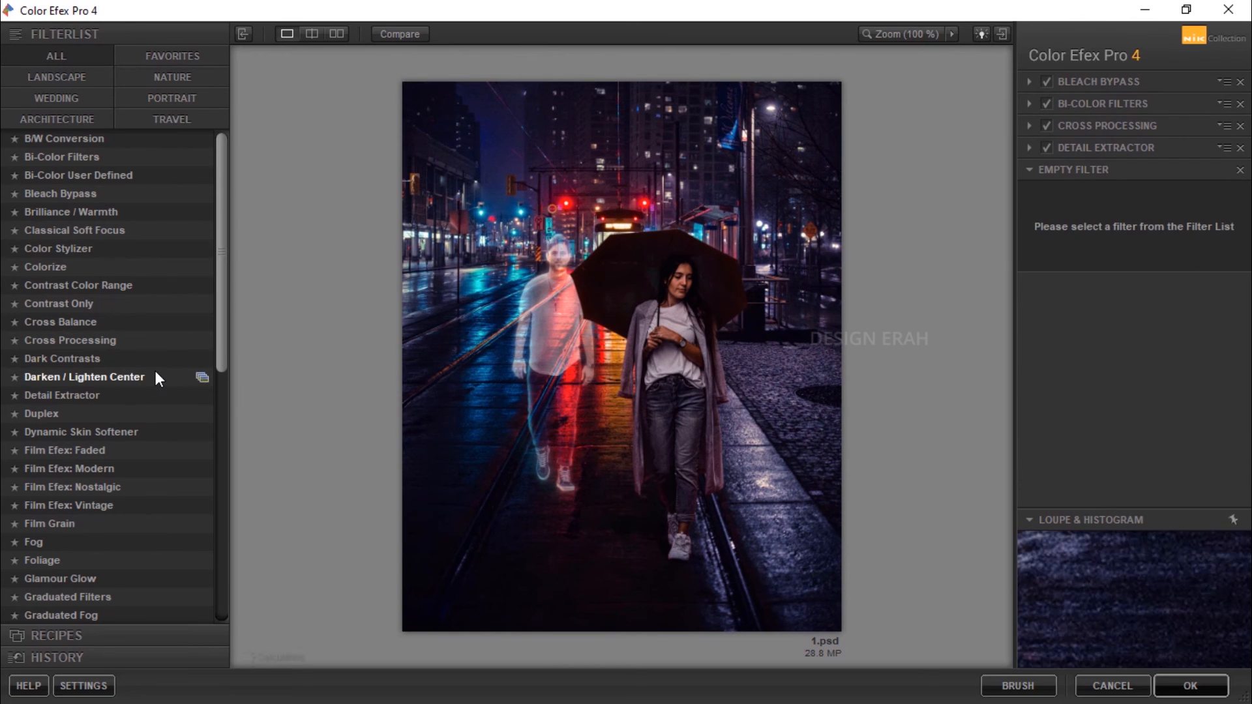
{"action": "left_click", "coordinate": [156, 377]}
{"action": "left_click", "coordinate": [1176, 207]}
{"action": "left_click", "coordinate": [1149, 248]}
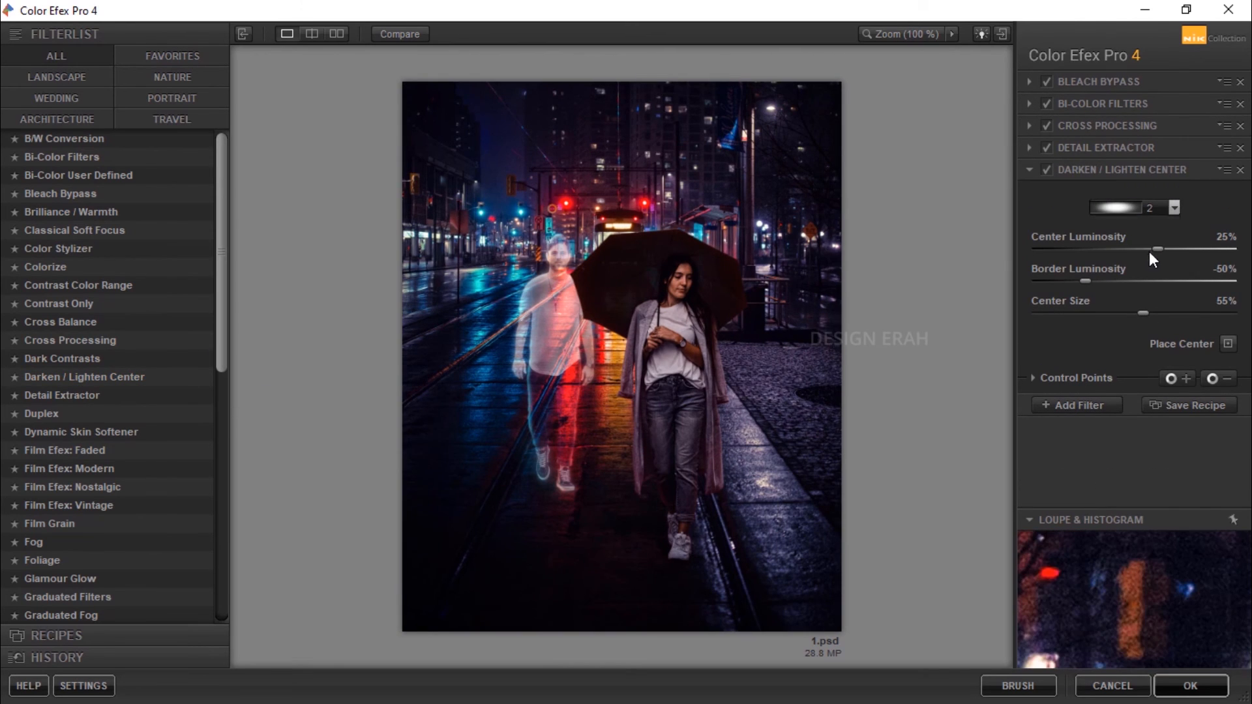
{"action": "left_click", "coordinate": [1229, 343]}
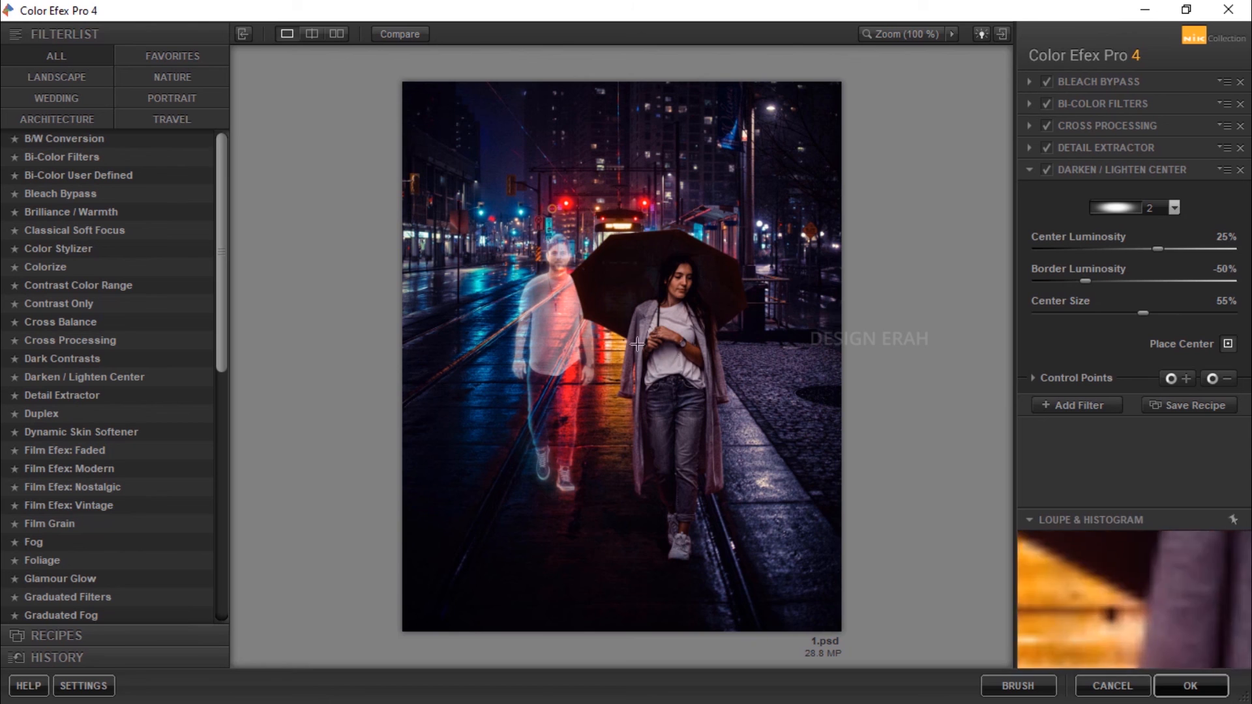
{"action": "left_click", "coordinate": [672, 347]}
Set the Darken / Lighten Center filter's center luminosity to 12% and border luminosity to -22%, and apply all the filters to the image
{"action": "mouse_move", "coordinate": [1157, 249]}
{"action": "left_mouse_down"}
{"action": "mouse_move", "coordinate": [1104, 249]}
{"action": "mouse_move", "coordinate": [1142, 249]}
{"action": "left_mouse_up"}
{"action": "left_click_drag", "start_coordinate": [1086, 282], "coordinate": [1112, 281]}
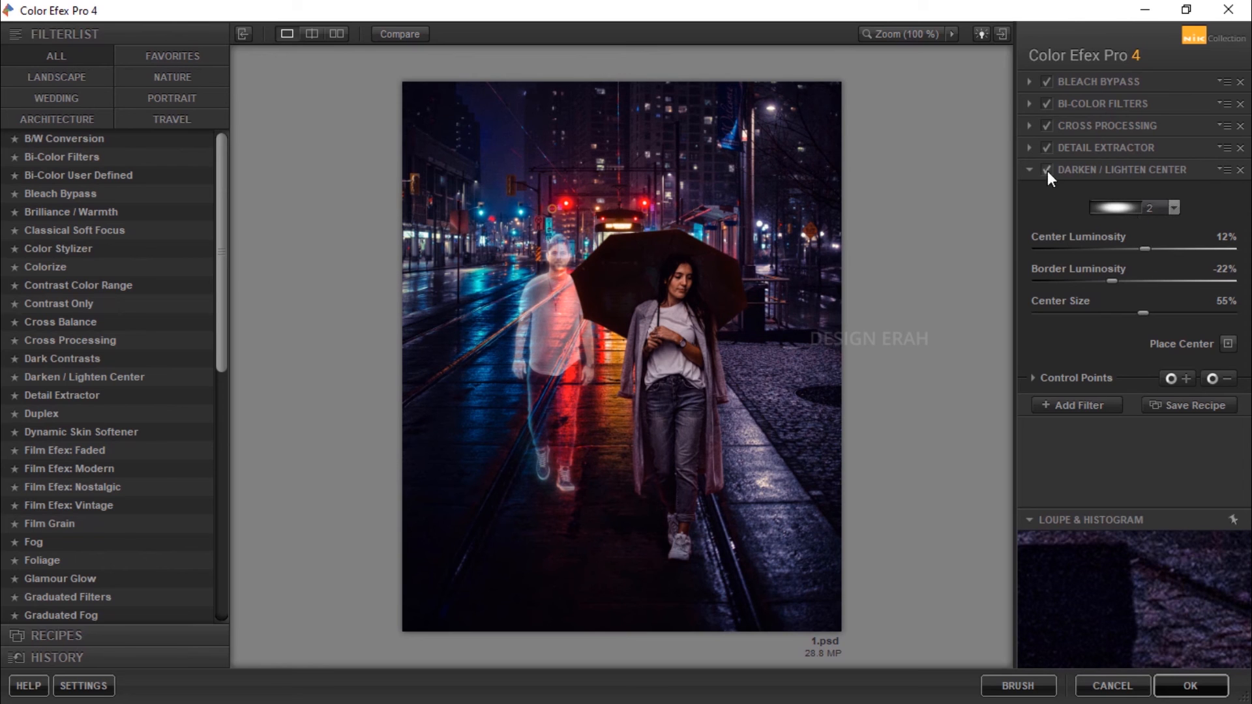
{"action": "left_click", "coordinate": [1184, 687]}
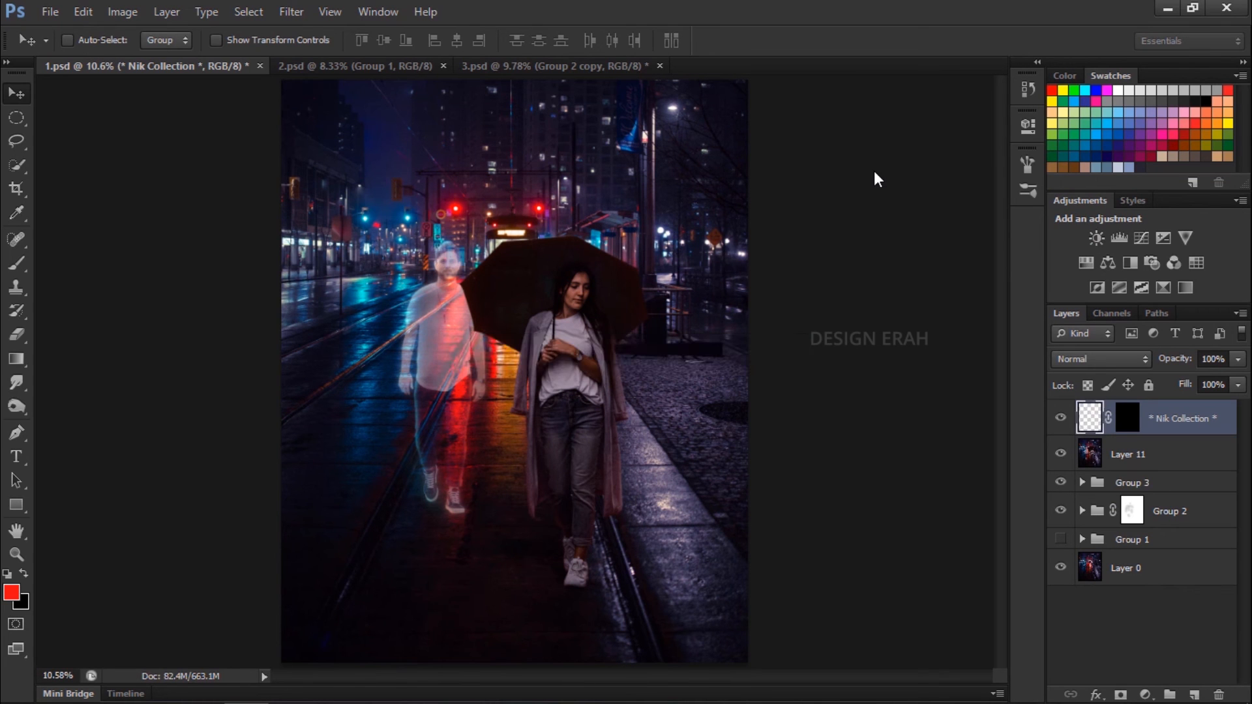
Add a Brightness/Contrast adjustment layer above the filtered layer with brightness -10 and contrast 8
{"action": "left_click", "coordinate": [1097, 238]}
{"action": "left_click_drag", "start_coordinate": [871, 214], "coordinate": [864, 218]}
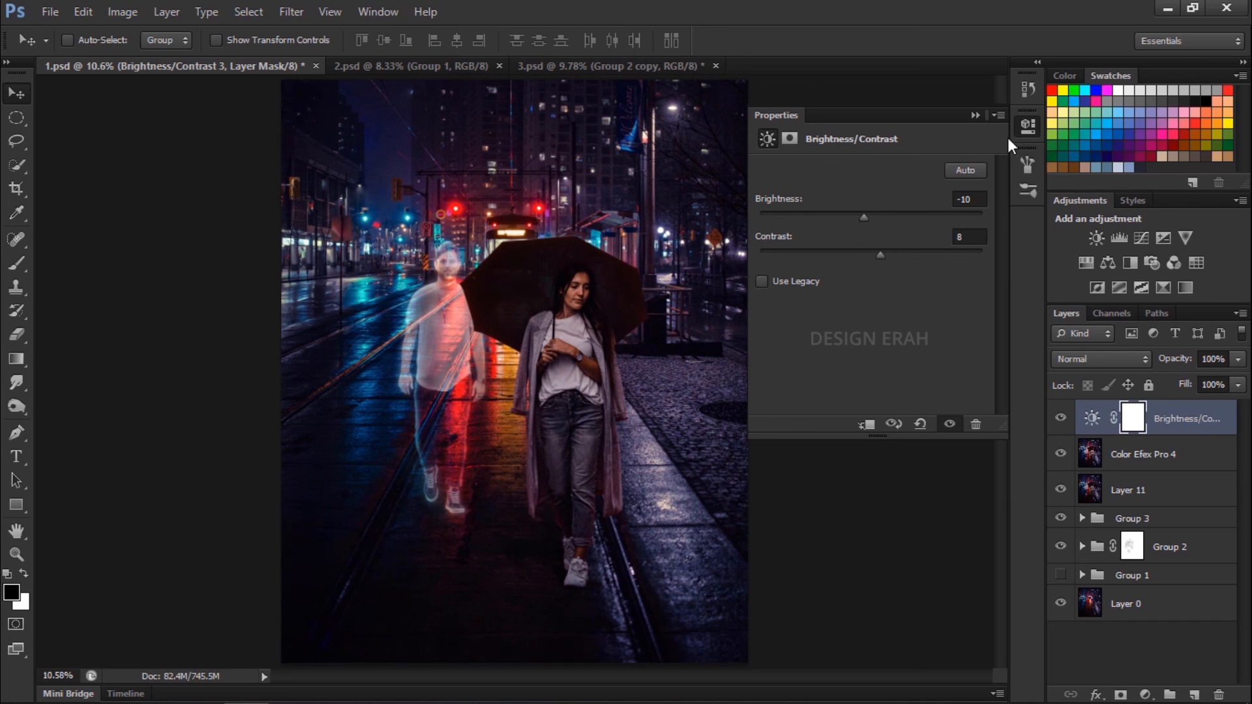
Add a Color Balance adjustment layer and shift the midtones slightly along its color sliders
{"action": "left_click", "coordinate": [1108, 263]}
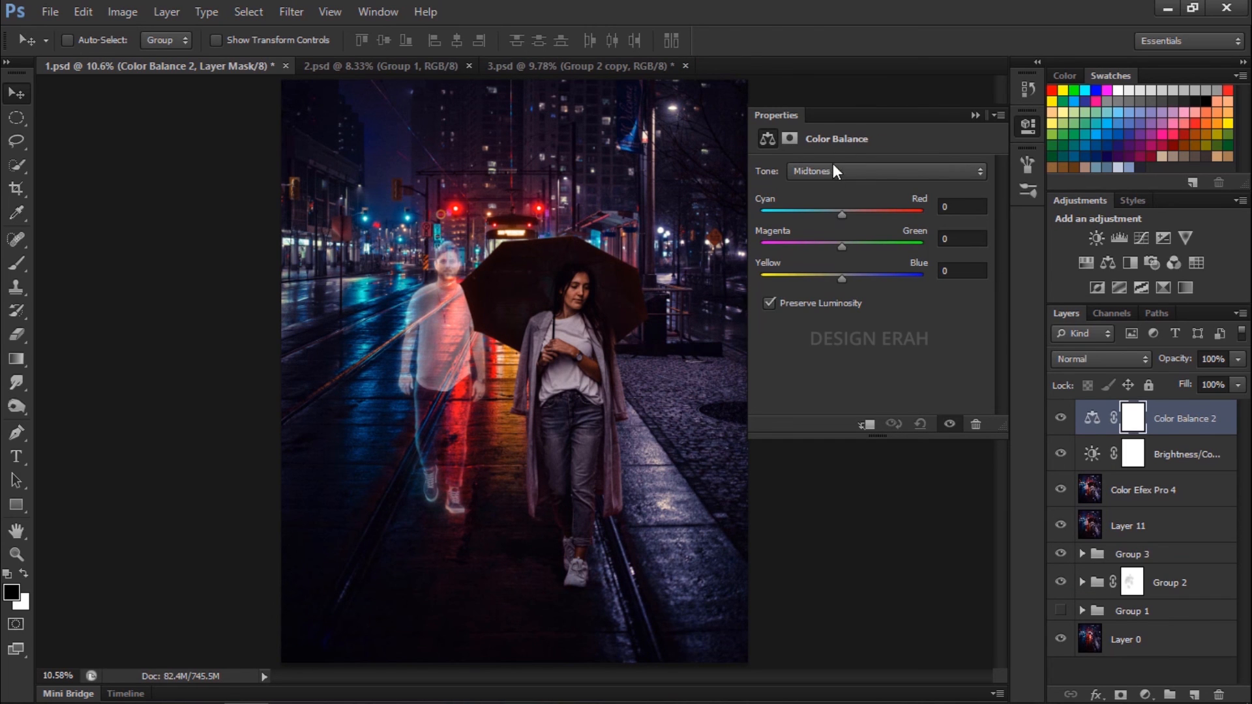
{"action": "left_click_drag", "start_coordinate": [842, 214], "coordinate": [837, 246]}
{"action": "left_click_drag", "start_coordinate": [842, 275], "coordinate": [846, 275]}
{"action": "left_click_drag", "start_coordinate": [834, 214], "coordinate": [841, 214]}
Fine-tune the Color Balance layer's color sliders one tonal range at a time, including the highlights
{"action": "left_click", "coordinate": [843, 174]}
{"action": "left_click", "coordinate": [840, 218]}
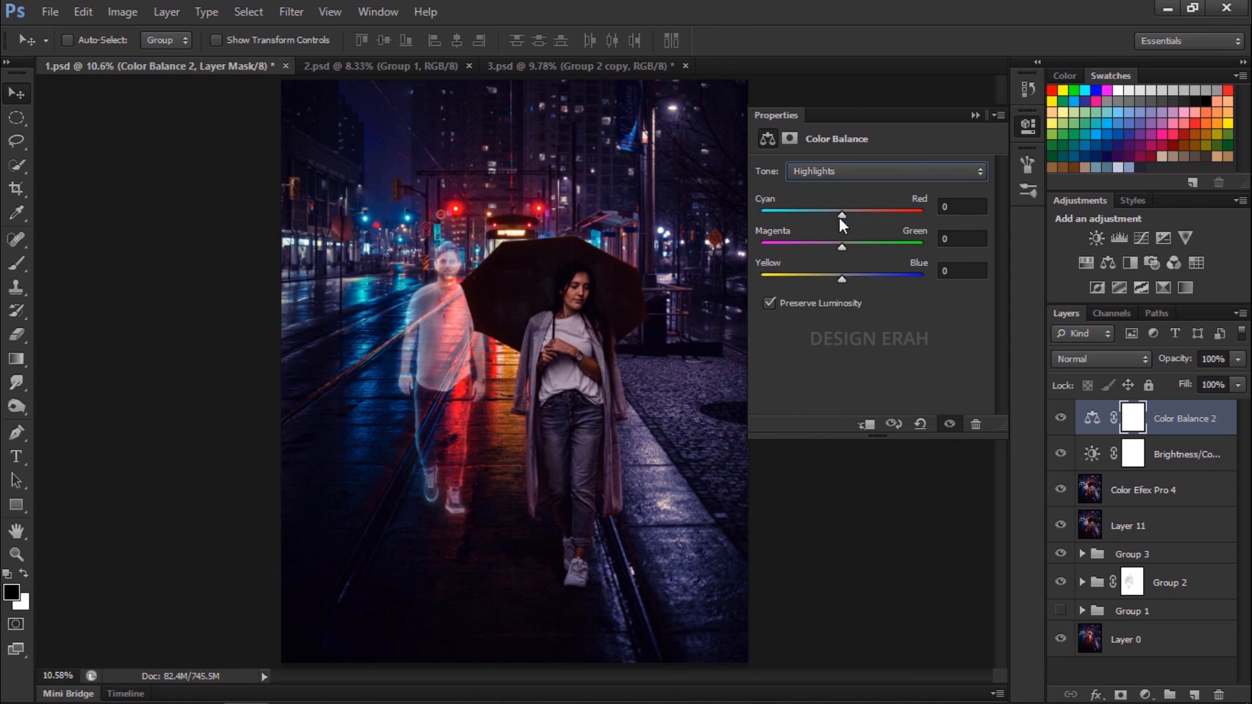
{"action": "left_click", "coordinate": [843, 172]}
{"action": "left_click", "coordinate": [842, 172]}
{"action": "left_click_drag", "start_coordinate": [842, 214], "coordinate": [839, 278]}
{"action": "left_click", "coordinate": [840, 172]}
{"action": "left_click", "coordinate": [838, 190]}
{"action": "left_click_drag", "start_coordinate": [842, 214], "coordinate": [847, 278]}
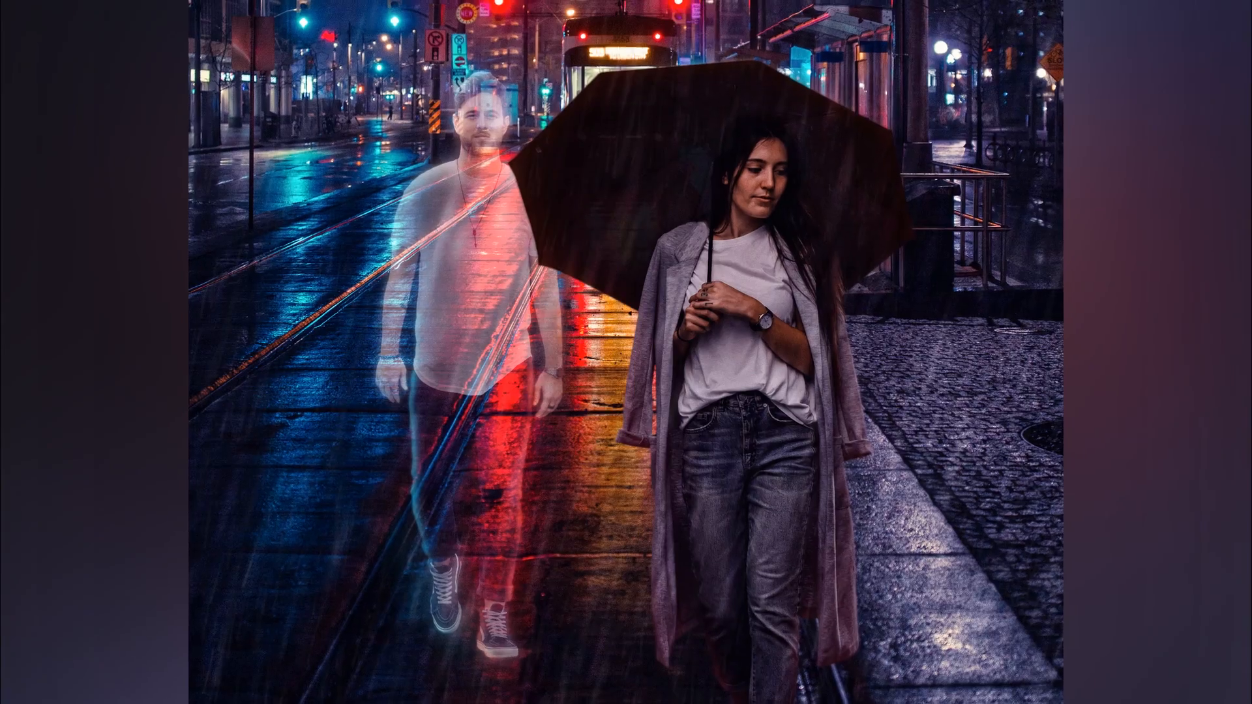